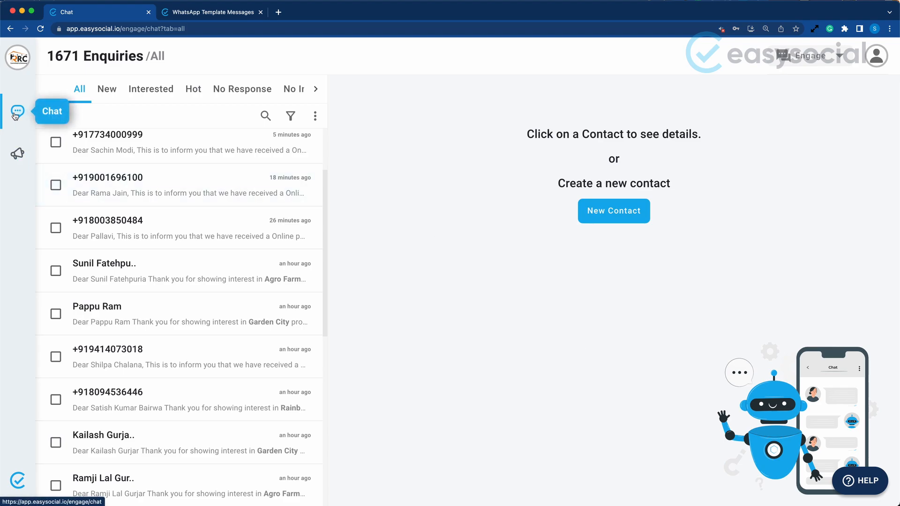
Open the Broadcast section and go from there to the page for creating new WhatsApp template messages
{"action": "left_click", "coordinate": [15, 157]}
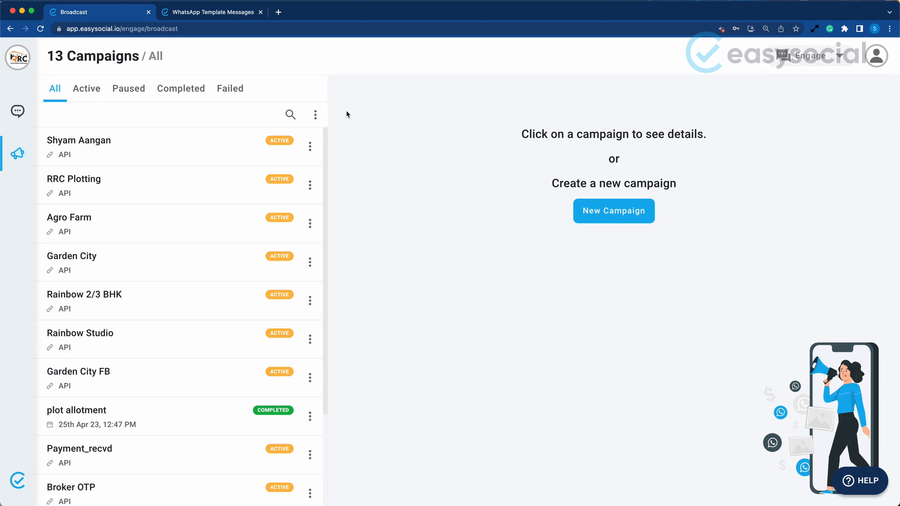
{"action": "left_click", "coordinate": [316, 115]}
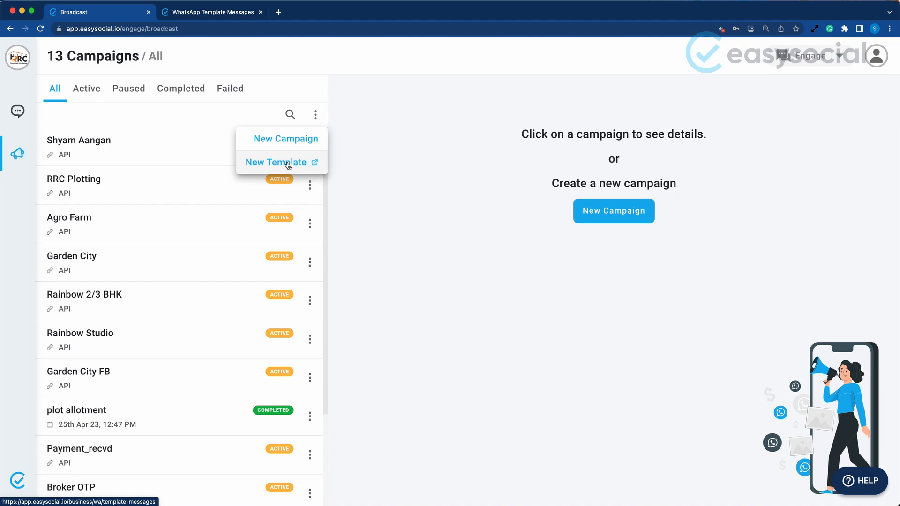
{"action": "left_click", "coordinate": [273, 161]}
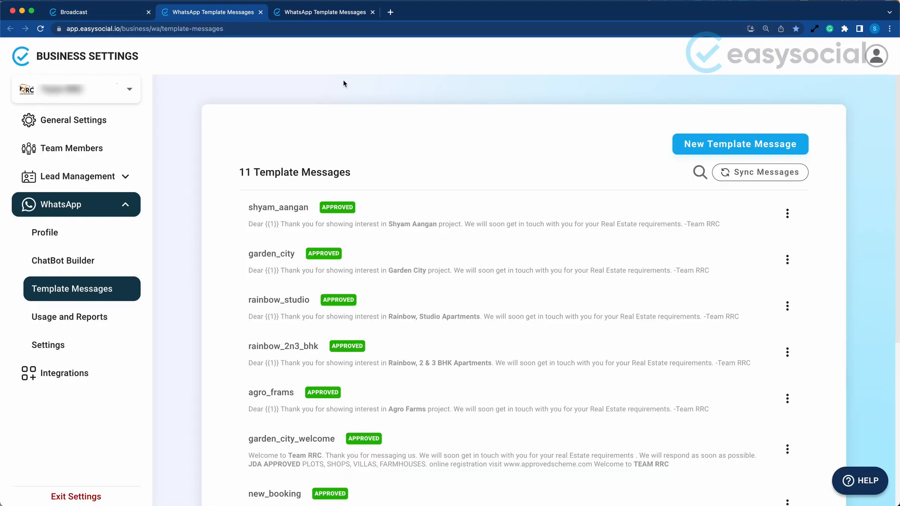
View the form for a new template message and the Help Centre resources, closing both without changes
{"action": "left_click", "coordinate": [713, 145]}
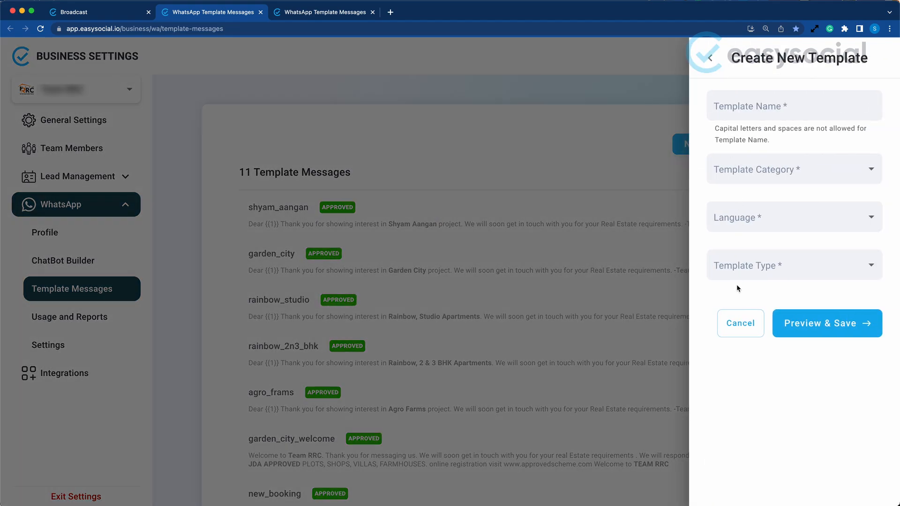
{"action": "left_click", "coordinate": [740, 323]}
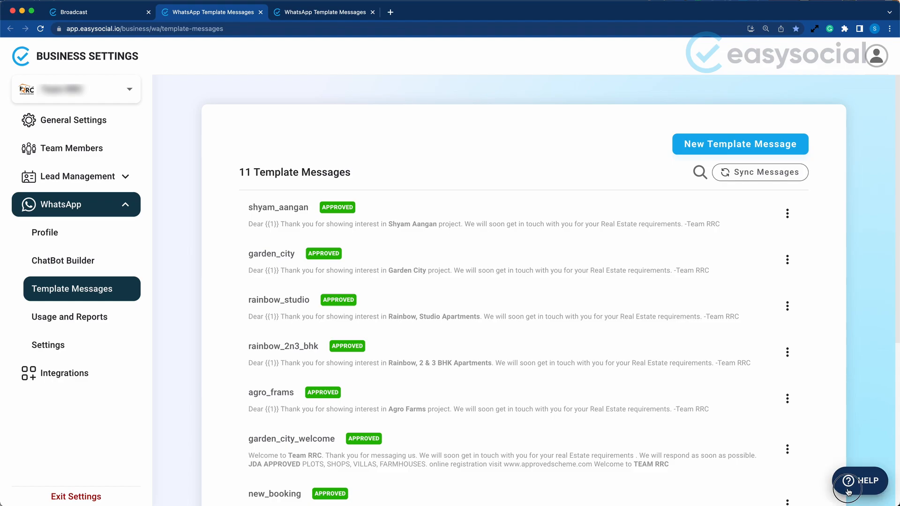
{"action": "left_click", "coordinate": [860, 481]}
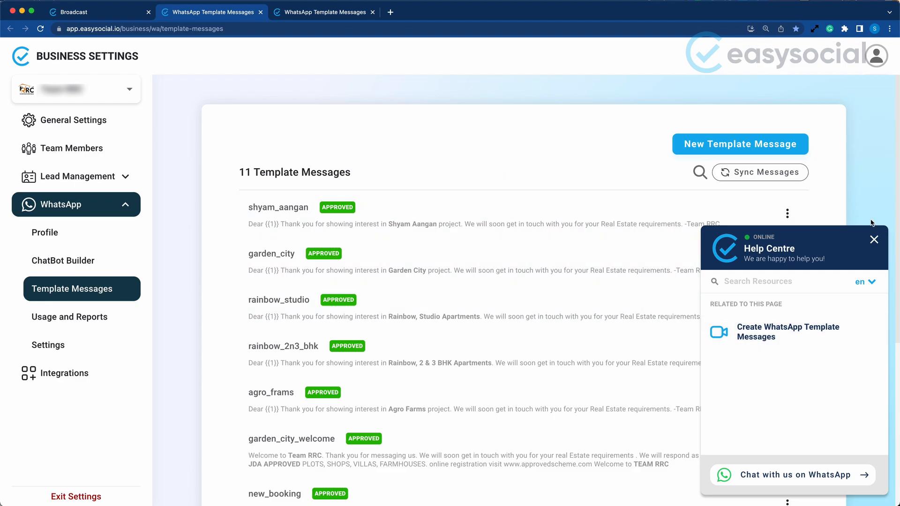
{"action": "left_click", "coordinate": [875, 239]}
Start a new broadcast campaign named "Demo Campaign 1", leaving its details empty
{"action": "left_click", "coordinate": [107, 11]}
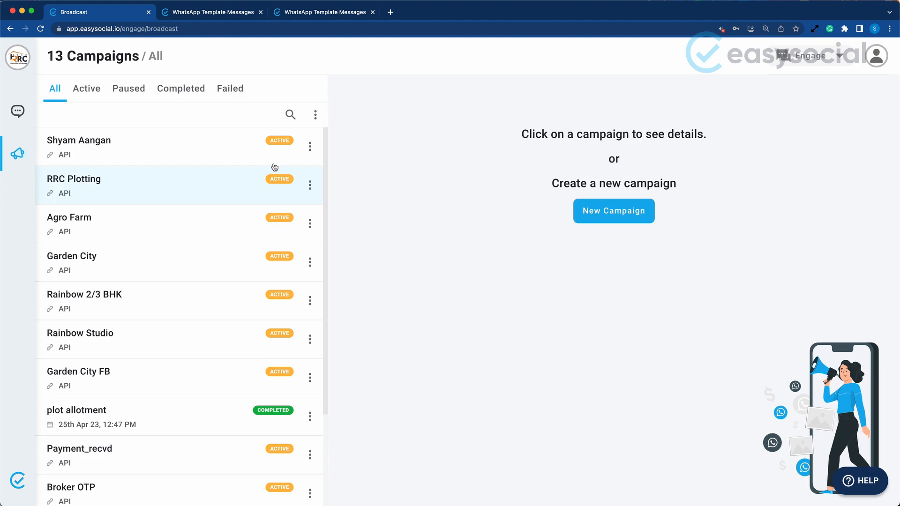
{"action": "left_click", "coordinate": [314, 115]}
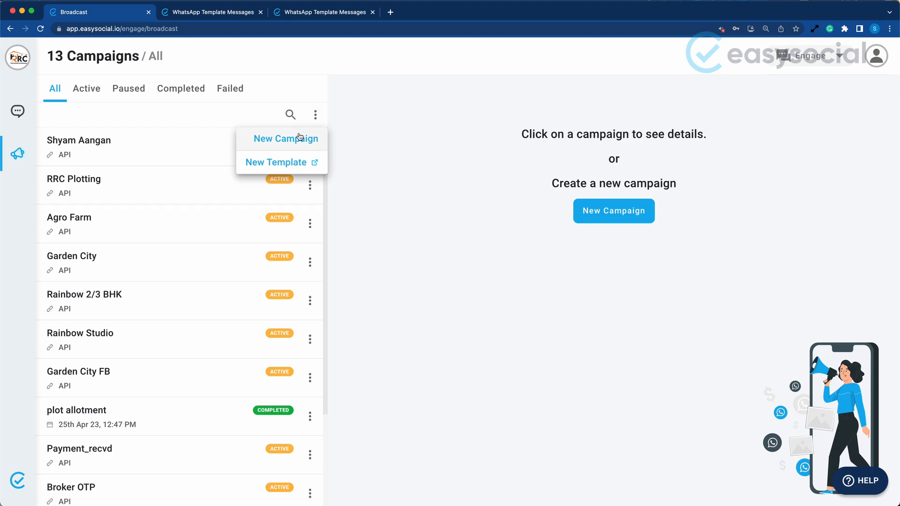
{"action": "left_click", "coordinate": [296, 141]}
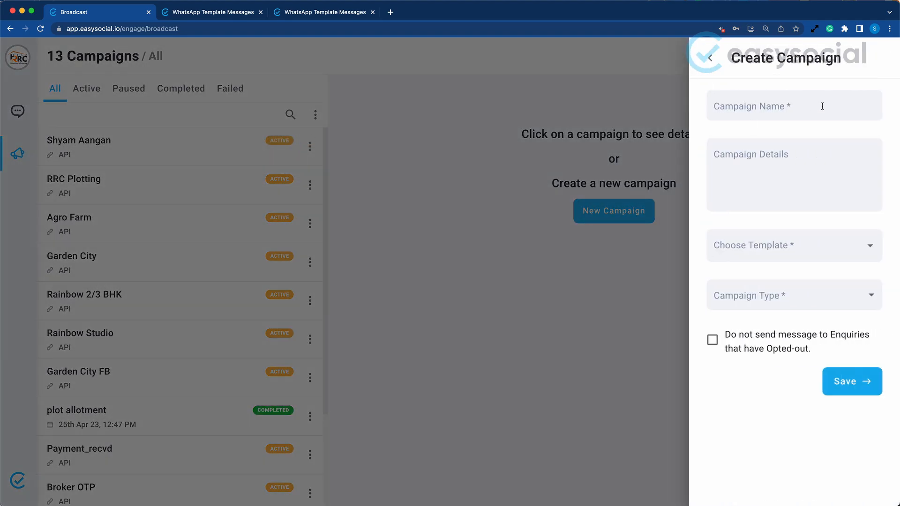
{"action": "left_click", "coordinate": [816, 115]}
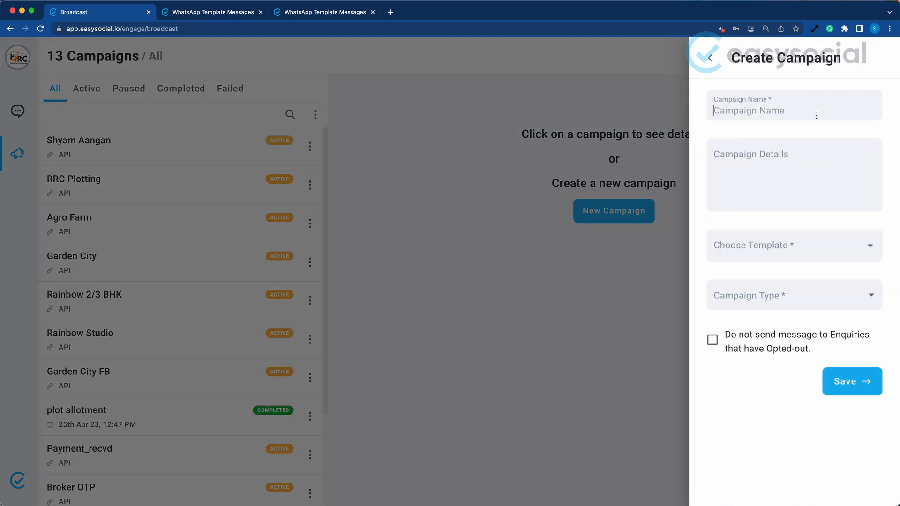
{"action": "type", "text": "Demo Campaign 1"}
{"action": "left_click", "coordinate": [782, 177]}
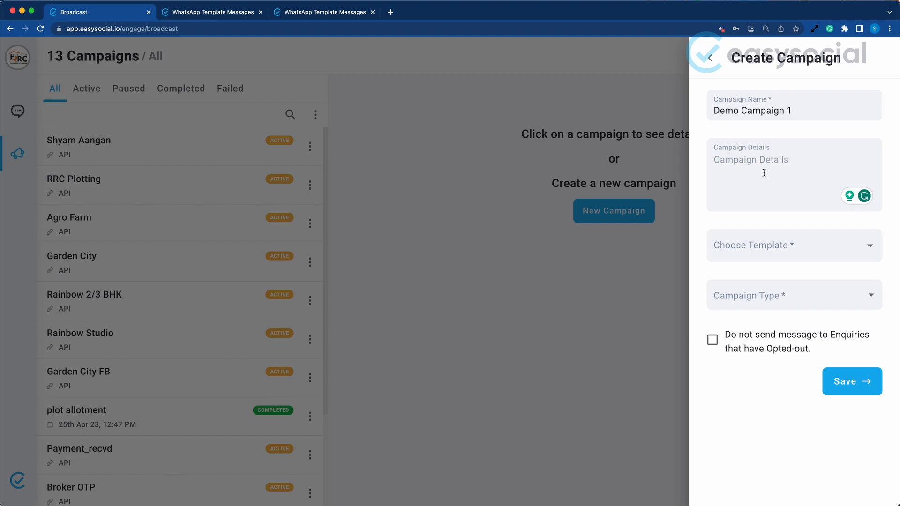
Choose the agro_frams template for the campaign and set the campaign type to Create API
{"action": "left_click", "coordinate": [834, 251]}
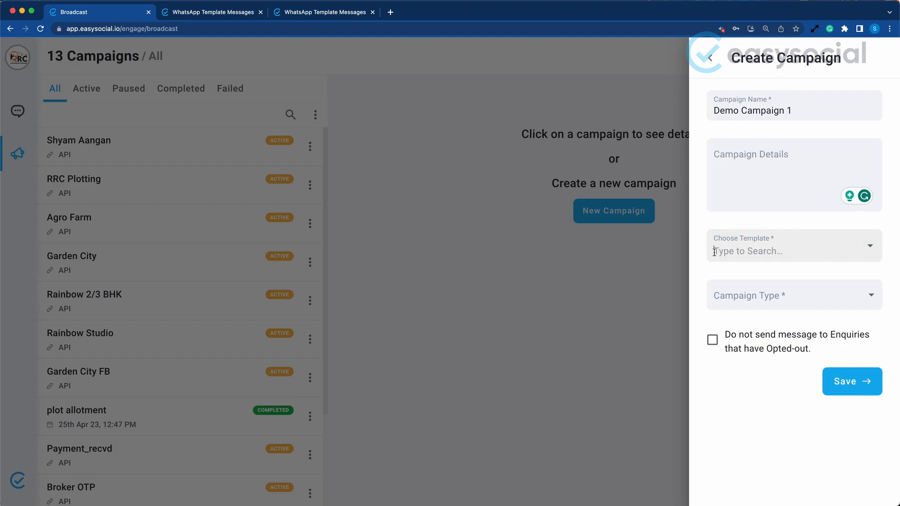
{"action": "left_click", "coordinate": [867, 244]}
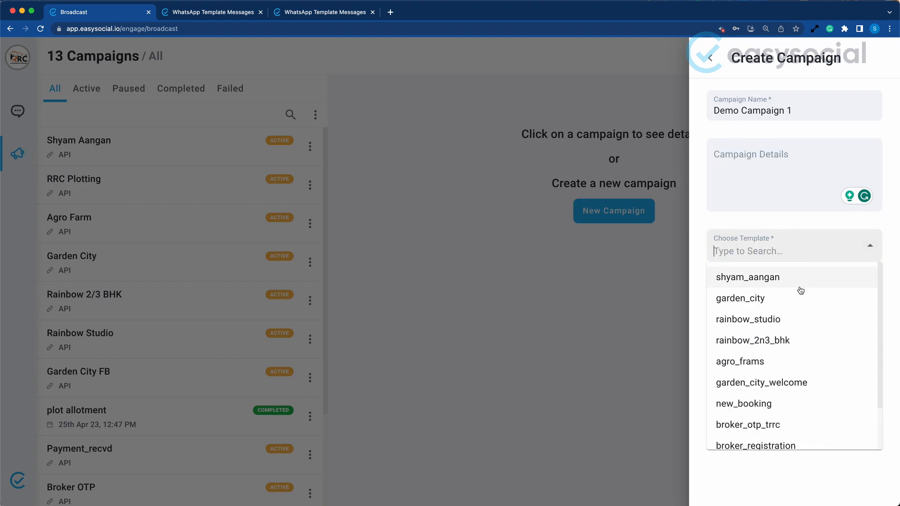
{"action": "left_click", "coordinate": [774, 361]}
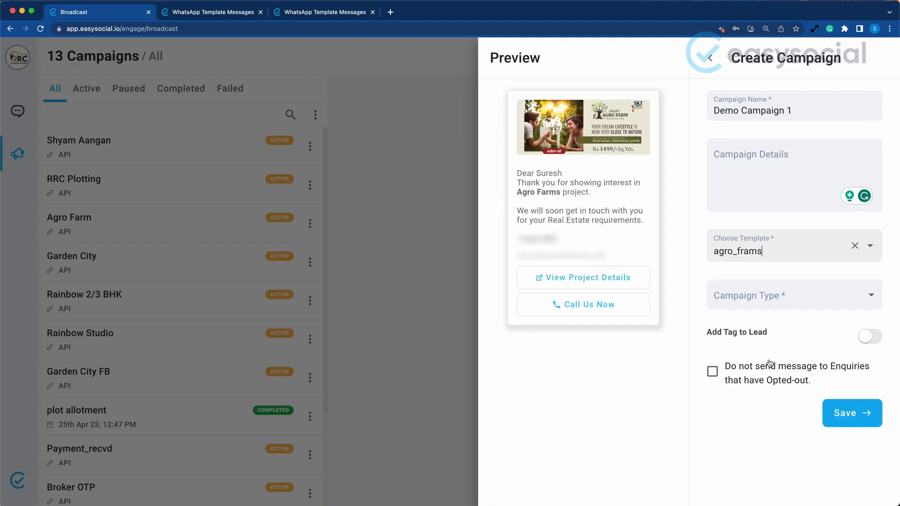
{"action": "left_click", "coordinate": [726, 302]}
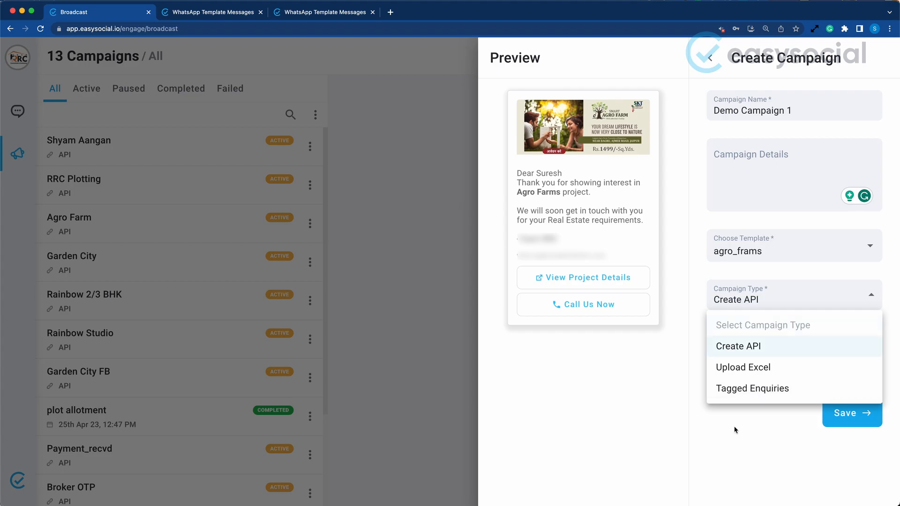
{"action": "left_click", "coordinate": [734, 426]}
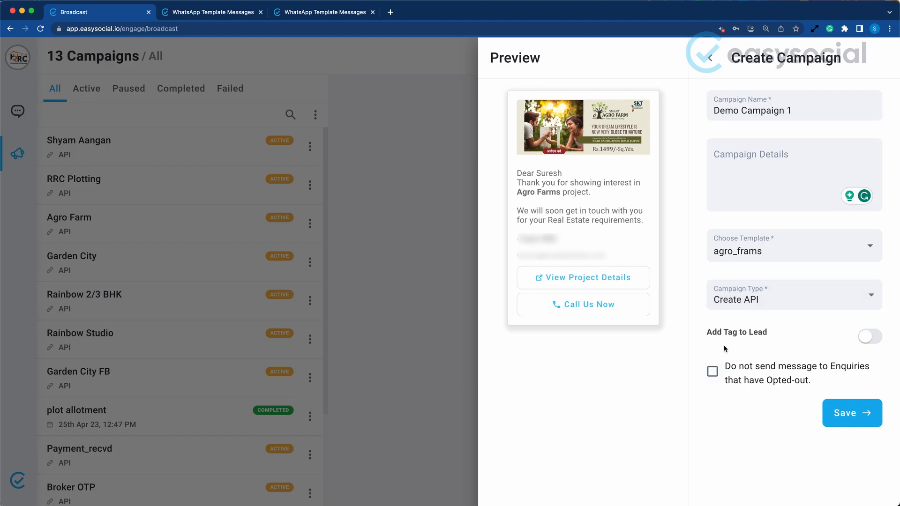
Enable adding a tag to leads and assign the Facebook tag to the campaign
{"action": "left_click", "coordinate": [870, 336]}
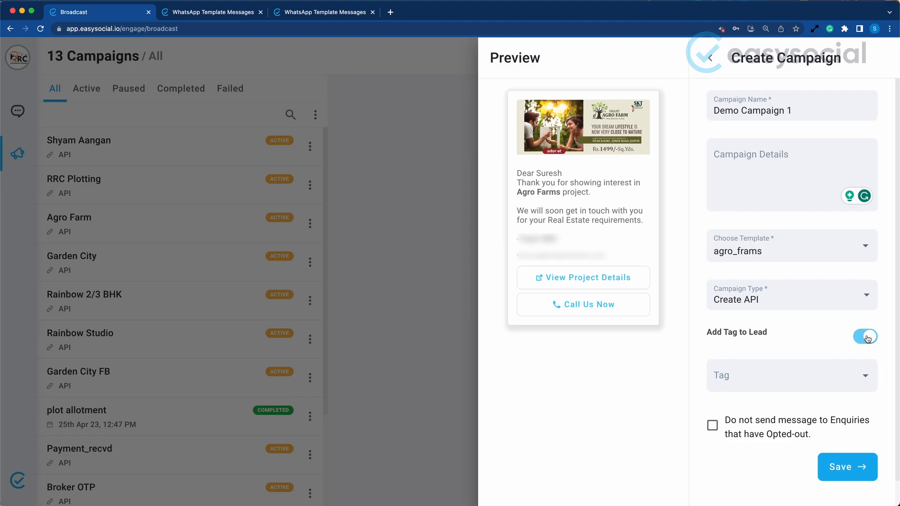
{"action": "left_click", "coordinate": [863, 375]}
{"action": "scroll", "coordinate": [783, 304], "scroll_direction": "down", "scroll_amount": 1}
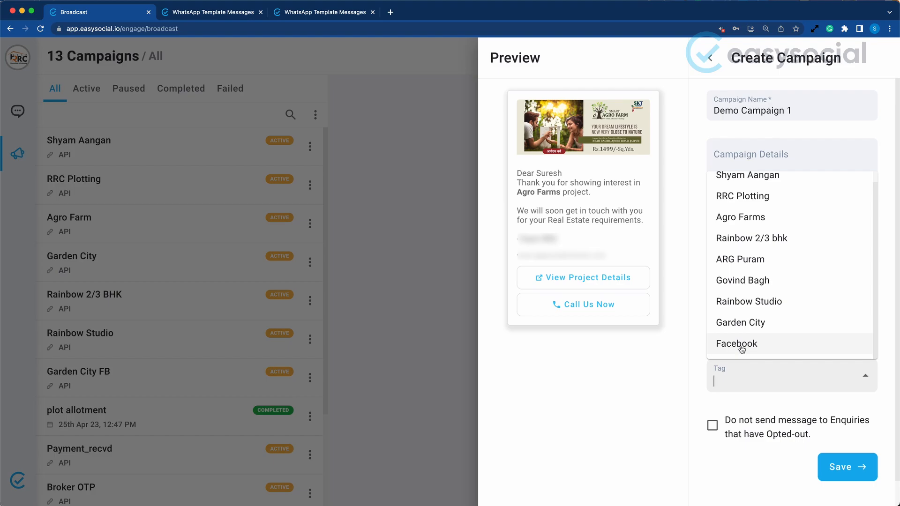
{"action": "left_click", "coordinate": [739, 345]}
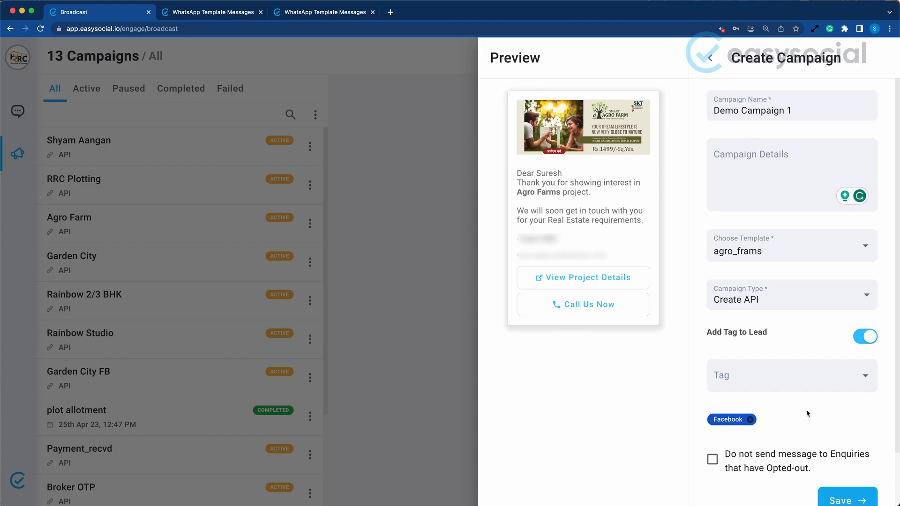
Exclude enquiries that have opted out from receiving messages and save the campaign
{"action": "scroll", "coordinate": [807, 413], "scroll_direction": "down", "scroll_amount": 3}
{"action": "left_click", "coordinate": [712, 398]}
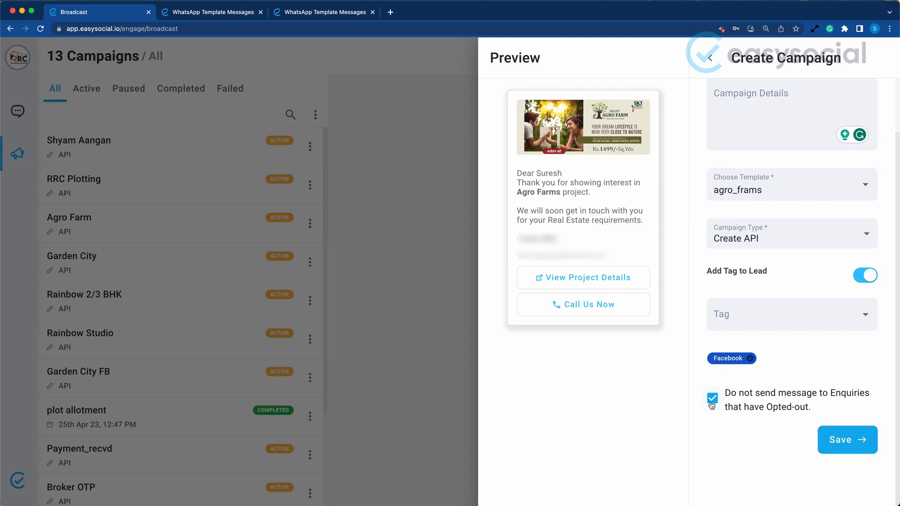
{"action": "left_click", "coordinate": [840, 441]}
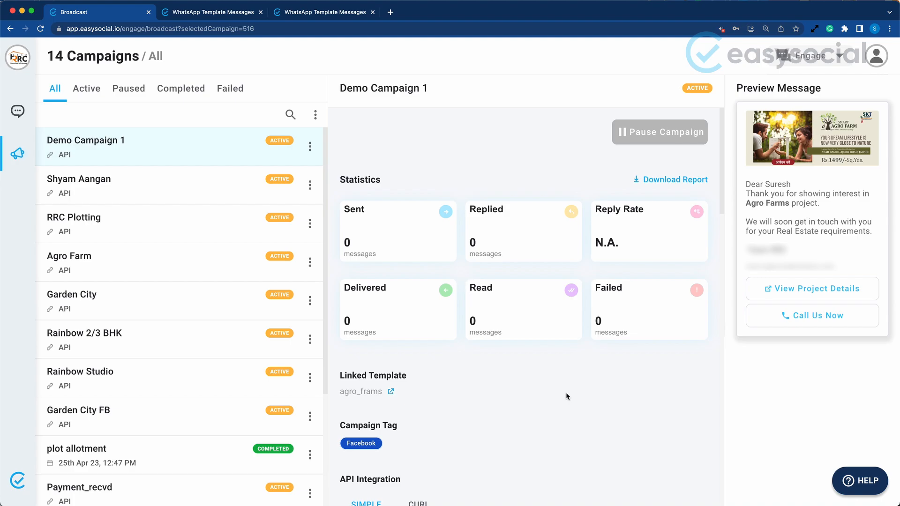
Examine Demo Campaign 1's statistics and its API integration details in both the CURL and Simple versions
{"action": "scroll", "coordinate": [567, 396], "scroll_direction": "down", "scroll_amount": 1}
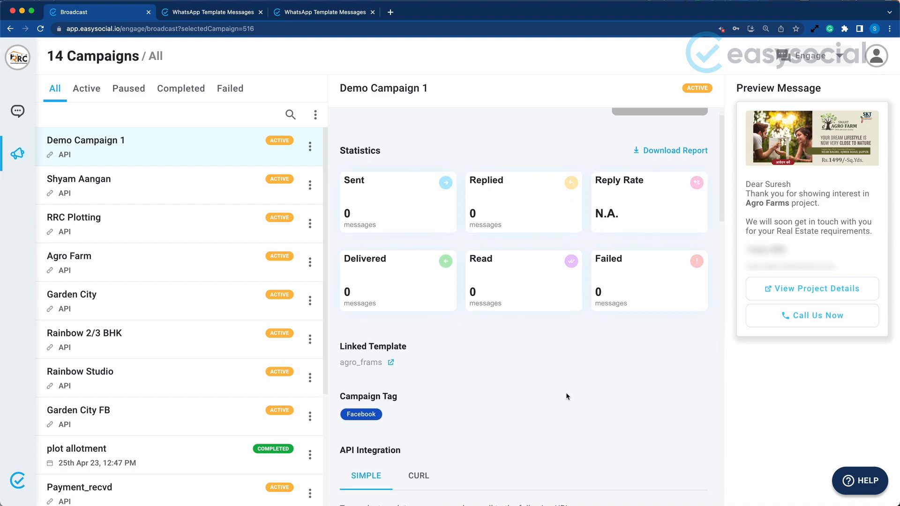
{"action": "scroll", "coordinate": [567, 397], "scroll_direction": "down", "scroll_amount": 5}
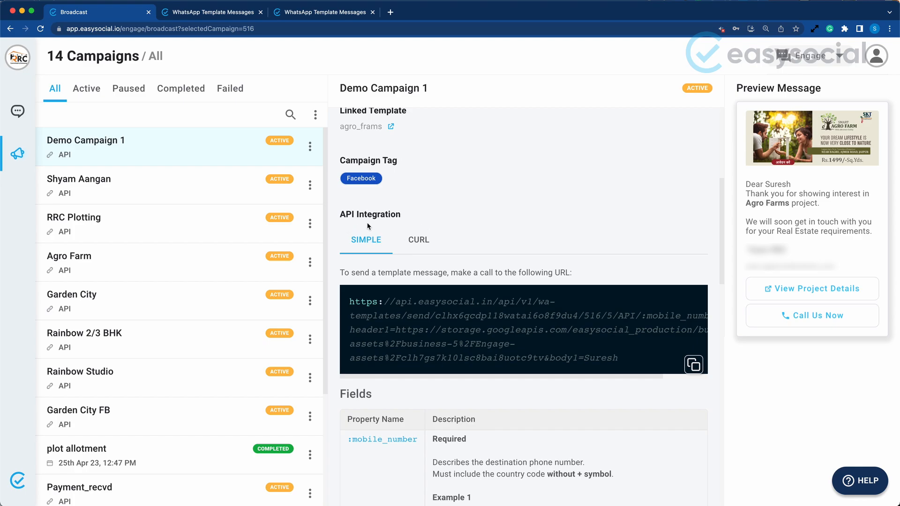
{"action": "left_click", "coordinate": [419, 240]}
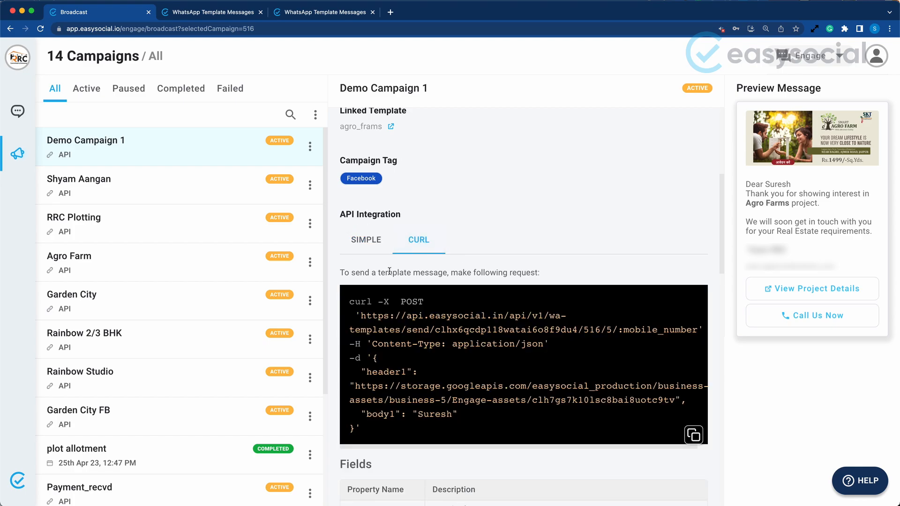
{"action": "left_click", "coordinate": [365, 243]}
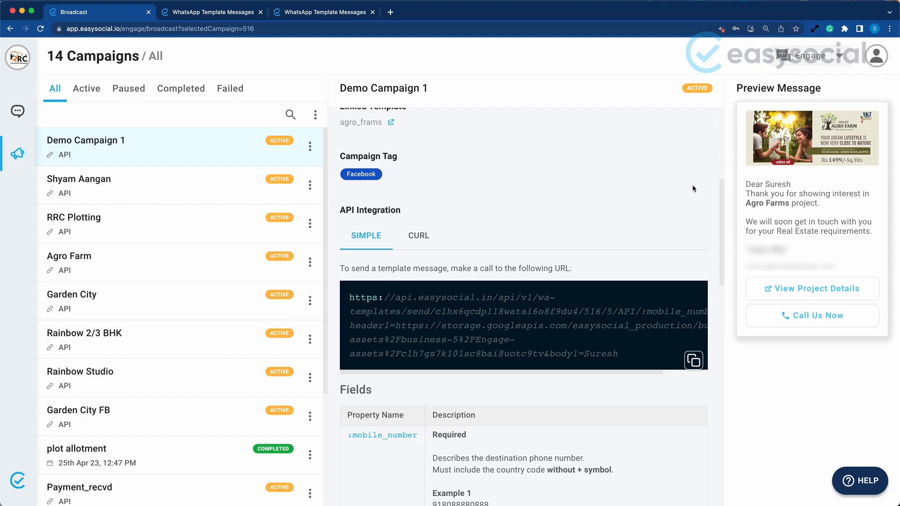
View the callback scheduling form on the easysocial.io website, reached through its Contact Us page
{"action": "left_click", "coordinate": [390, 12]}
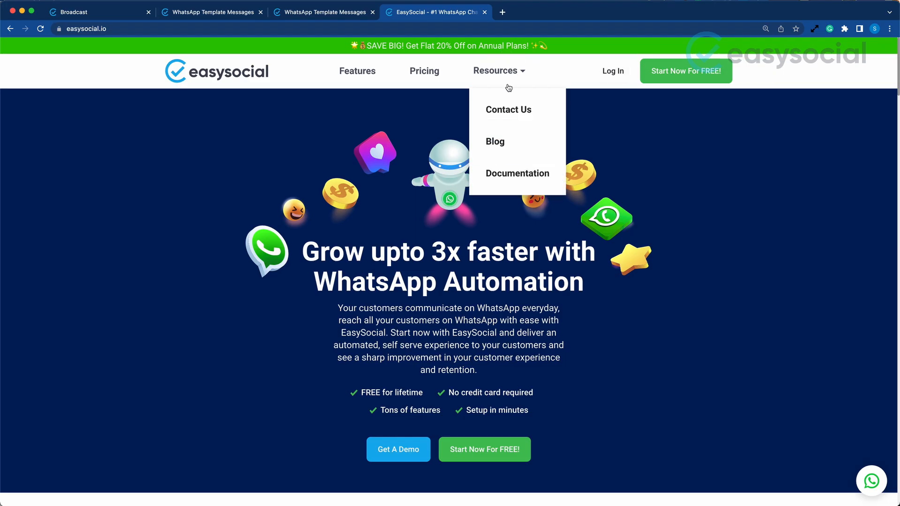
{"action": "left_click", "coordinate": [504, 112]}
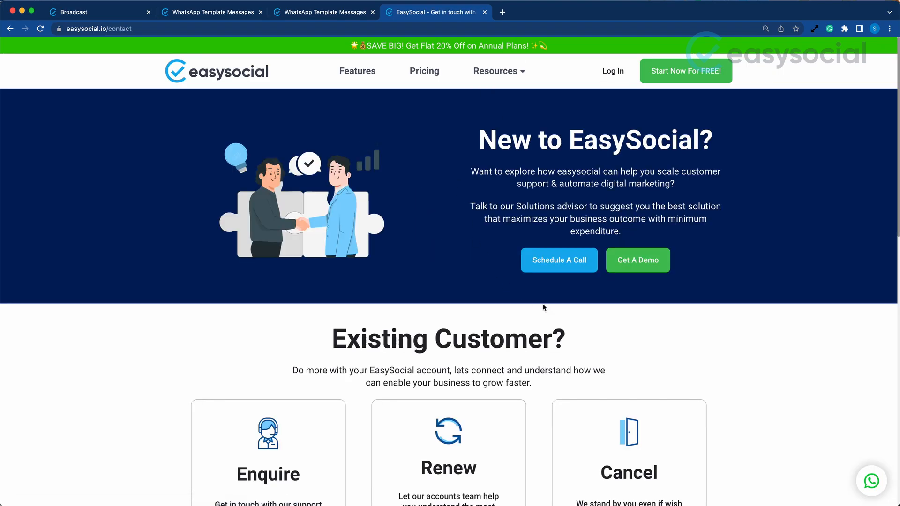
{"action": "left_click", "coordinate": [557, 255]}
{"action": "scroll", "coordinate": [524, 135], "scroll_direction": "down", "scroll_amount": 3}
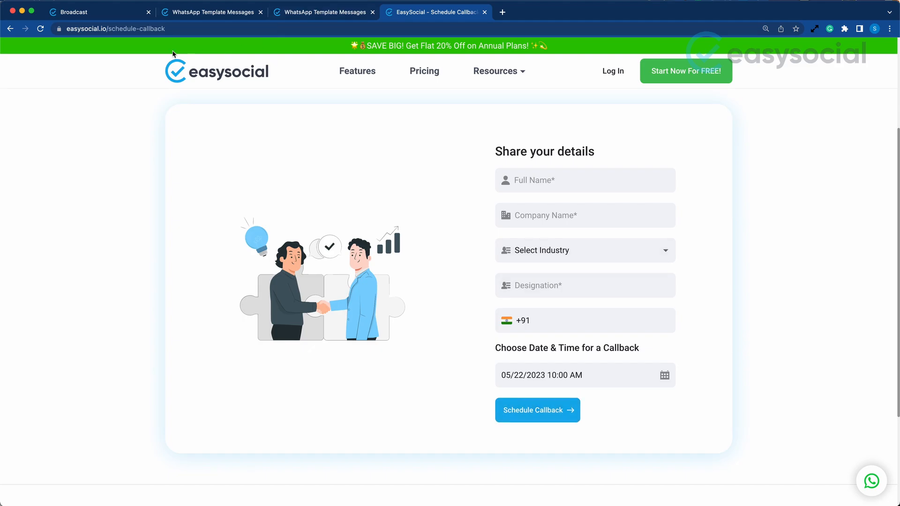
Copy Demo Campaign 1's Simple API URL and paste it into the address bar of a new browser tab
{"action": "left_click", "coordinate": [80, 12]}
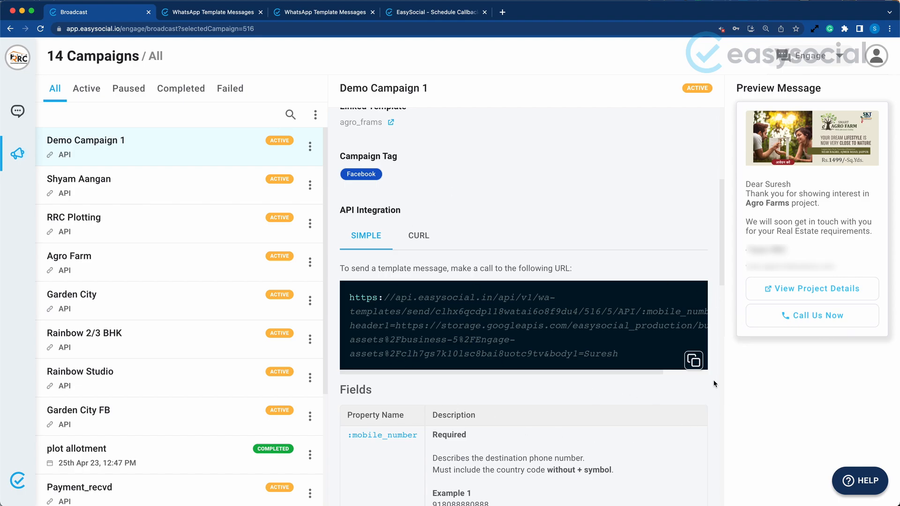
{"action": "left_click", "coordinate": [694, 361]}
{"action": "left_click", "coordinate": [412, 14]}
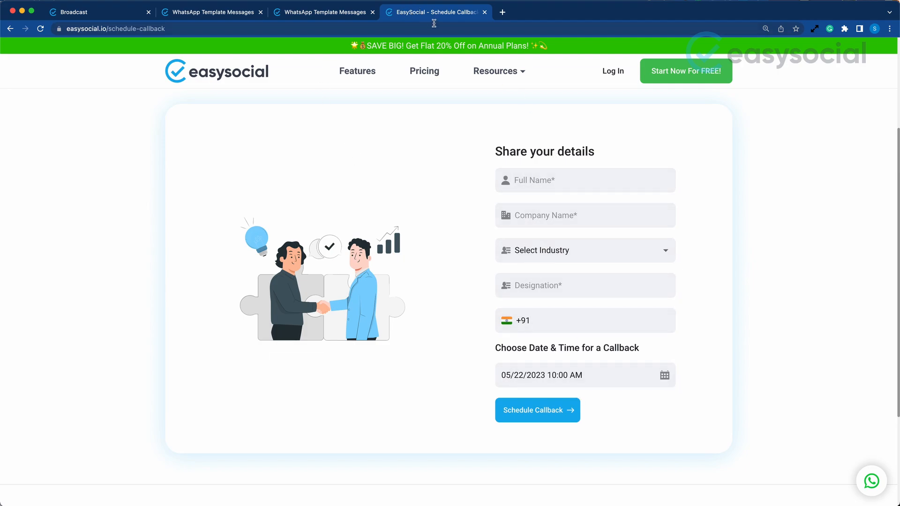
{"action": "left_click", "coordinate": [503, 12]}
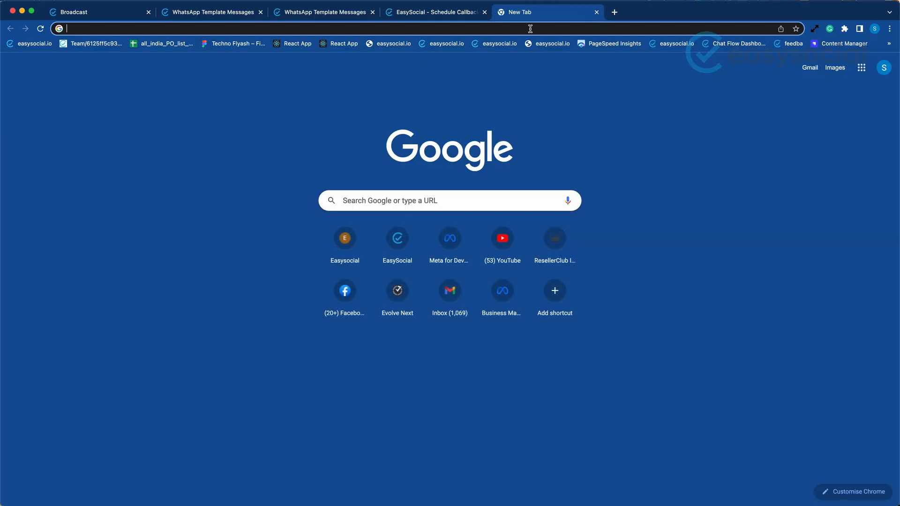
{"action": "key", "text": "super+v"}
Replace the :mobile_number placeholder in the API URL with the recipient's phone number, including country code 91 without the plus sign
{"action": "left_click", "coordinate": [449, 13]}
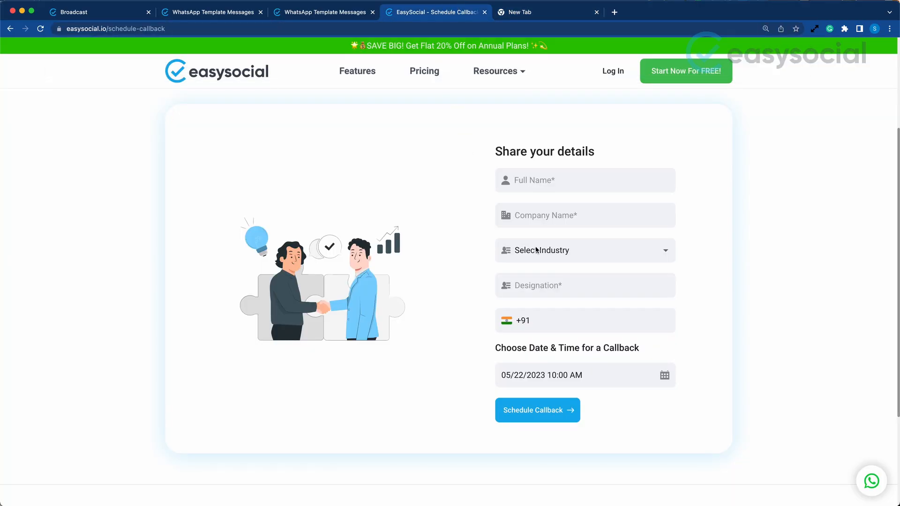
{"action": "left_click", "coordinate": [539, 13]}
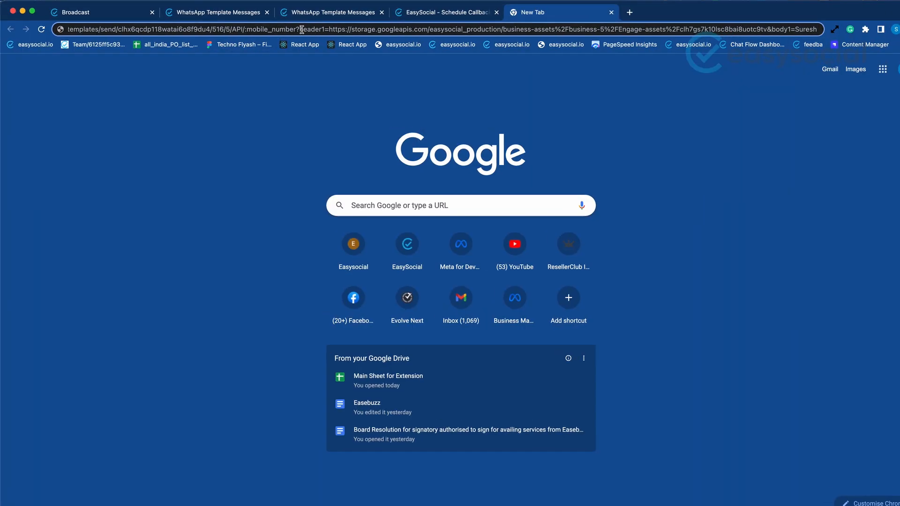
{"action": "left_click_drag", "start_coordinate": [294, 29], "coordinate": [266, 29]}
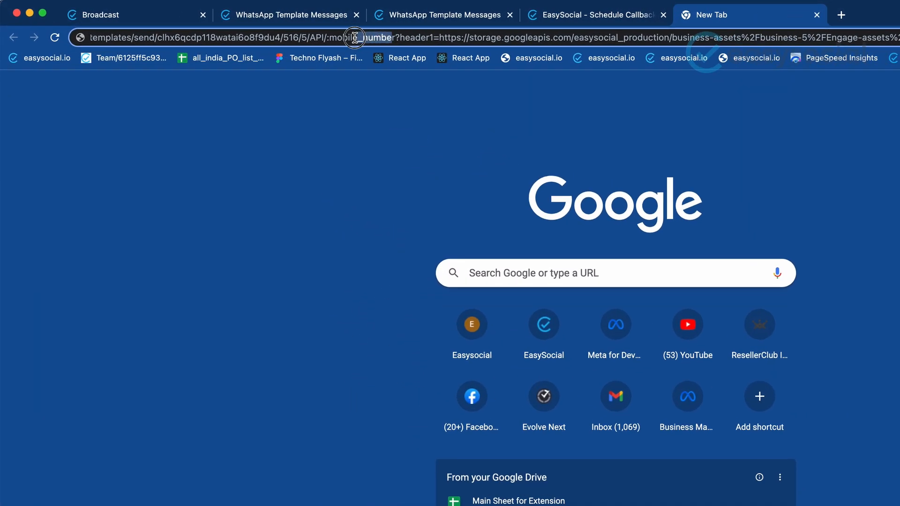
{"action": "left_click_drag", "start_coordinate": [355, 37], "coordinate": [326, 38]}
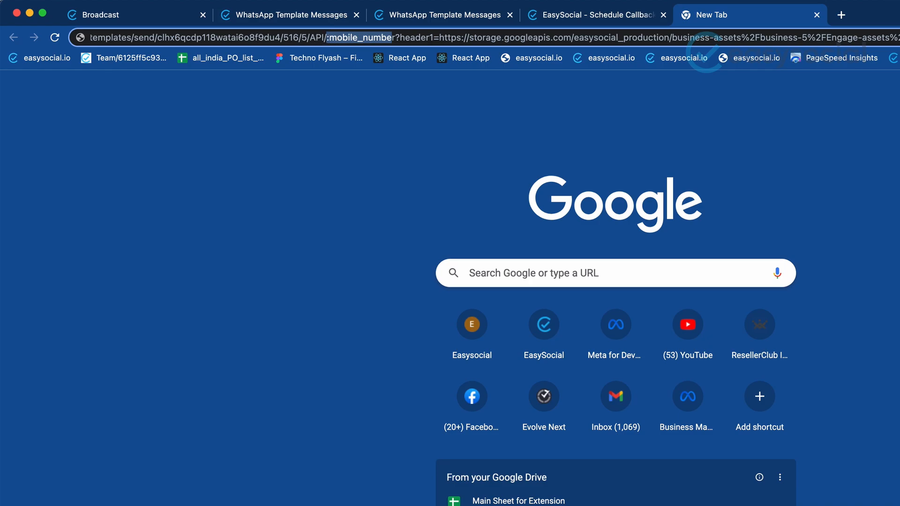
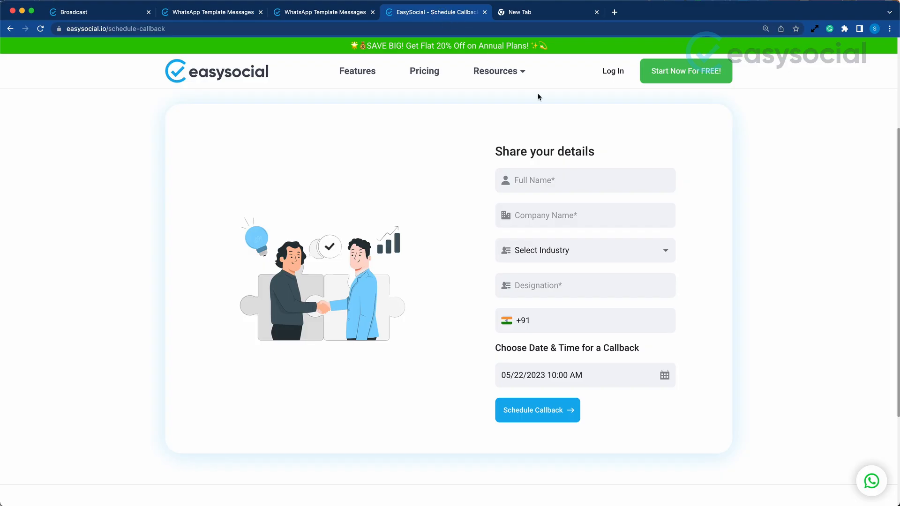
Set the URL's body1 parameter to Mark Zukerberg and load the URL to send the template message
{"action": "left_click", "coordinate": [526, 183]}
{"action": "left_click", "coordinate": [530, 12]}
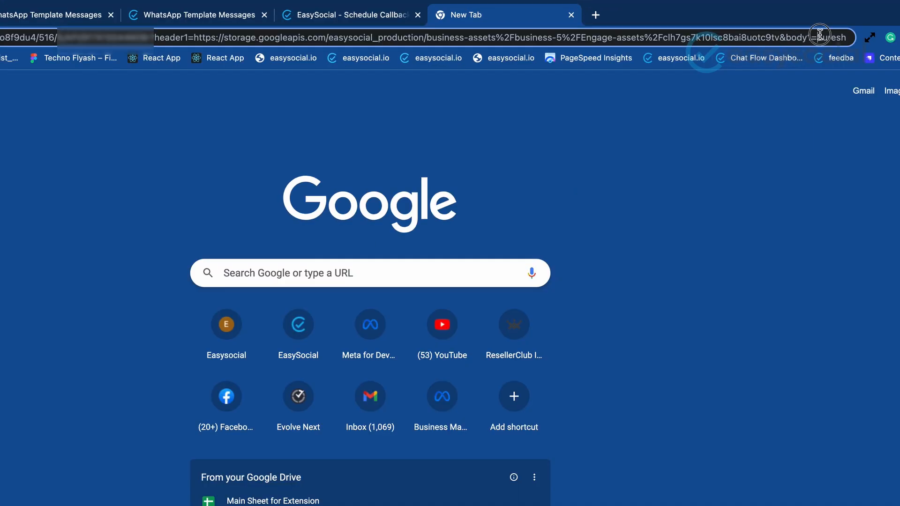
{"action": "left_click_drag", "start_coordinate": [817, 38], "coordinate": [898, 42]}
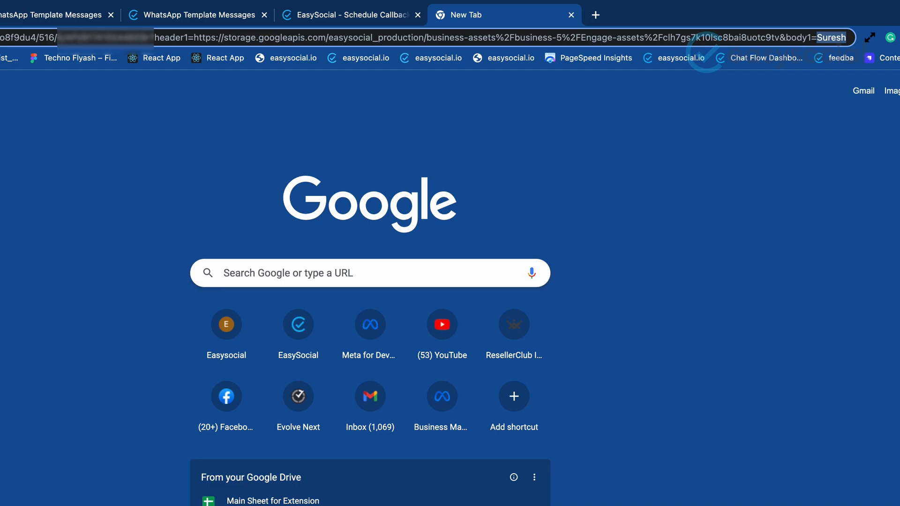
{"action": "key", "text": "BackSpace"}
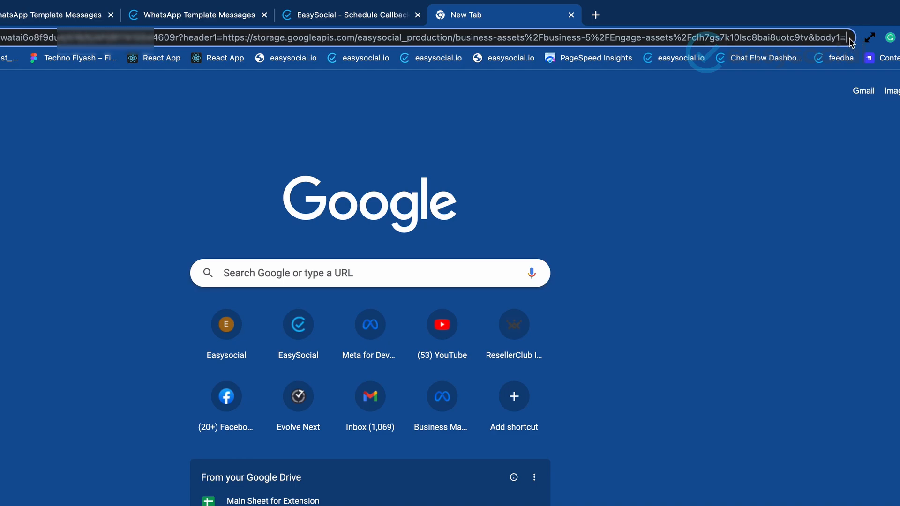
{"action": "key", "text": "super+v"}
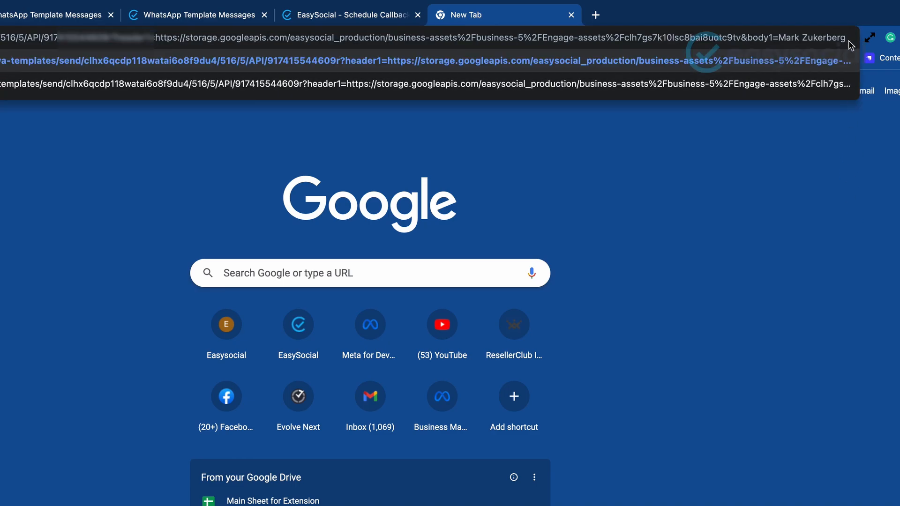
{"action": "key", "text": "Return"}
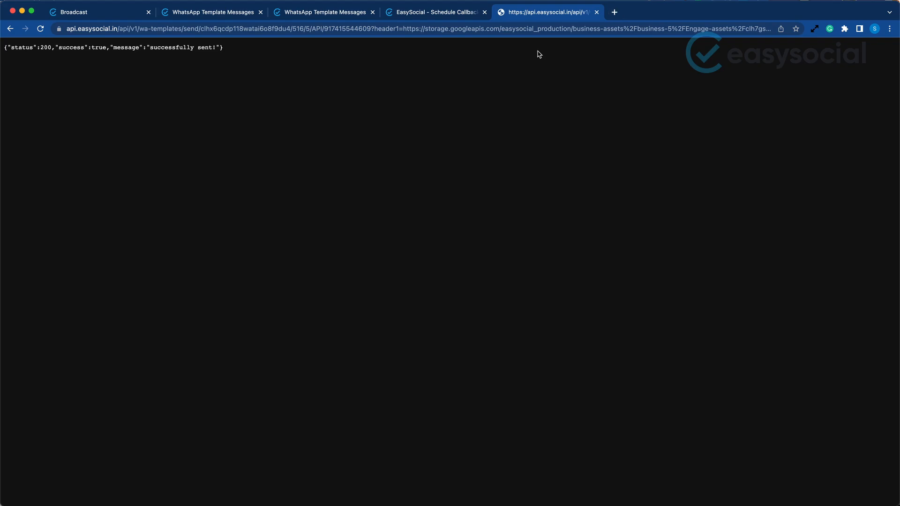
Open WhatsApp Web in a new browser tab and check the name used in the newly received template message
{"action": "left_click", "coordinate": [616, 11]}
{"action": "key", "text": "super+v"}
{"action": "key", "text": "Return"}
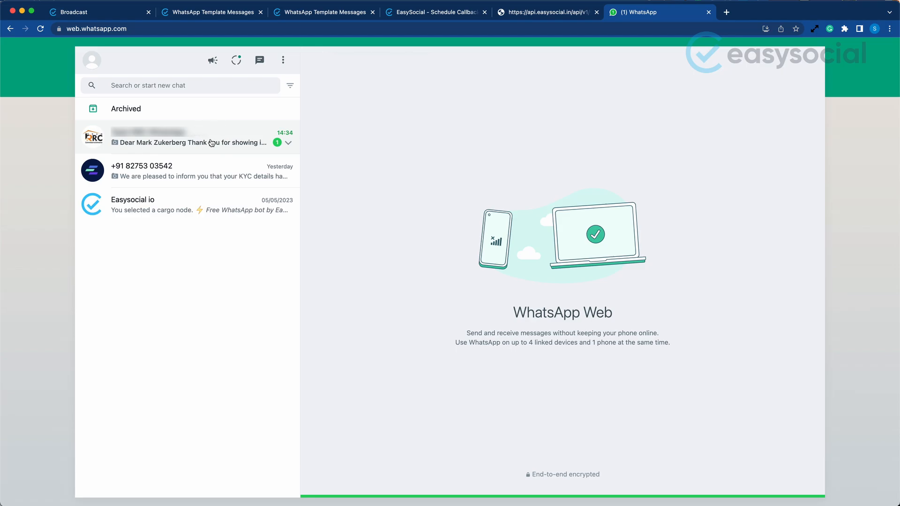
{"action": "left_click", "coordinate": [212, 143]}
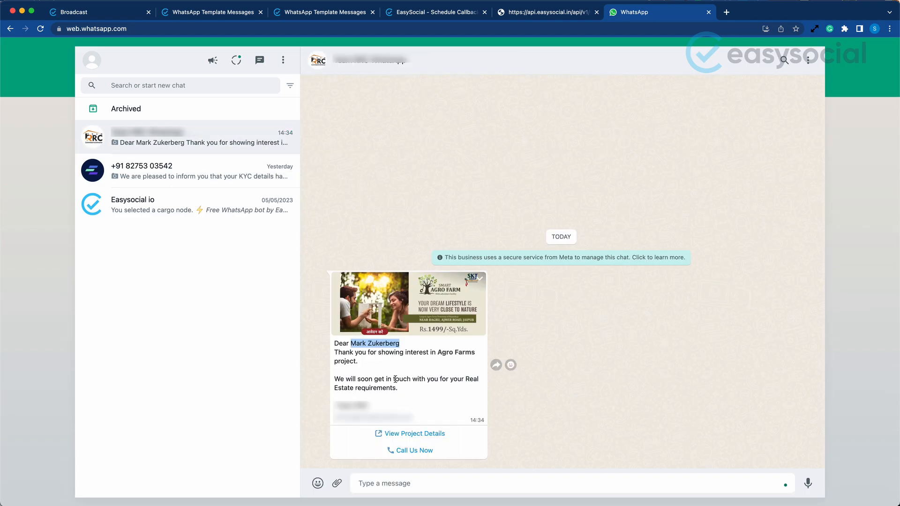
{"action": "left_click", "coordinate": [388, 349]}
{"action": "left_click_drag", "start_coordinate": [349, 343], "coordinate": [413, 342]}
{"action": "left_click", "coordinate": [412, 362]}
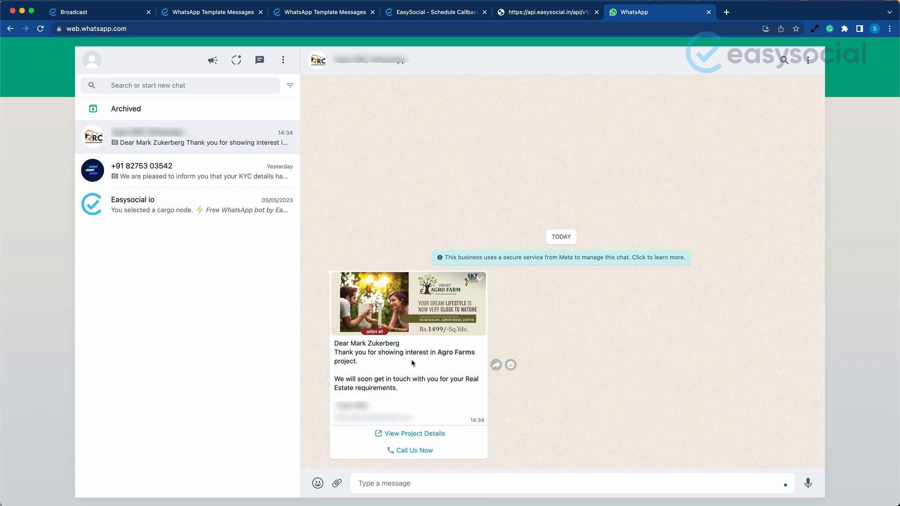
Review the API call's response page and the field descriptions in Demo Campaign 1's Simple API integration
{"action": "left_click", "coordinate": [554, 15]}
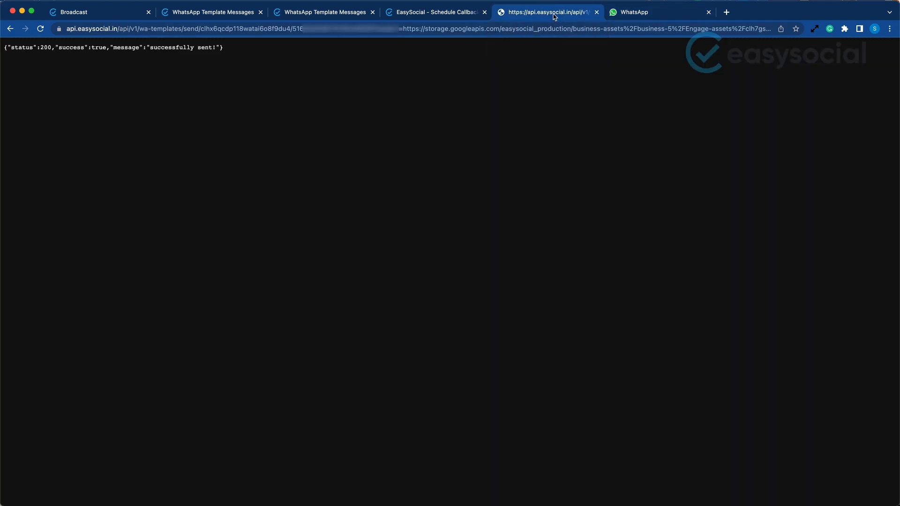
{"action": "left_click", "coordinate": [446, 28]}
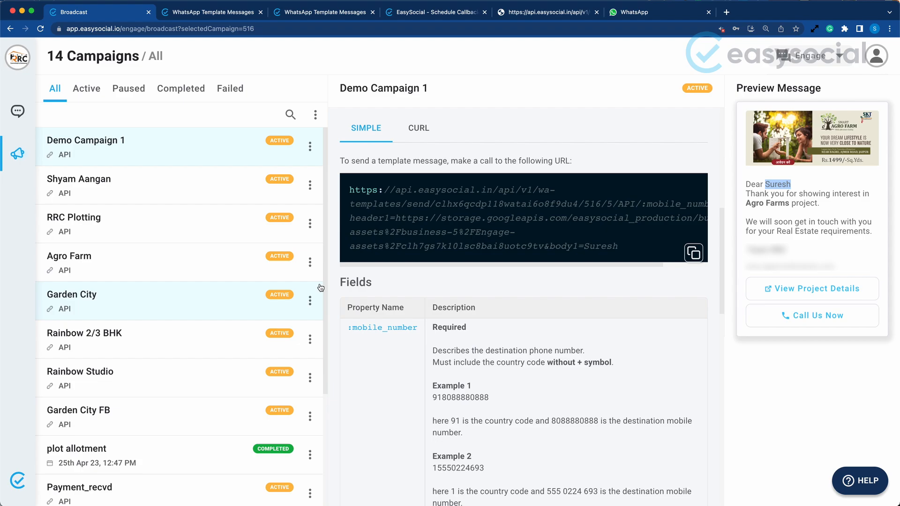
{"action": "scroll", "coordinate": [497, 328], "scroll_direction": "down", "scroll_amount": 5}
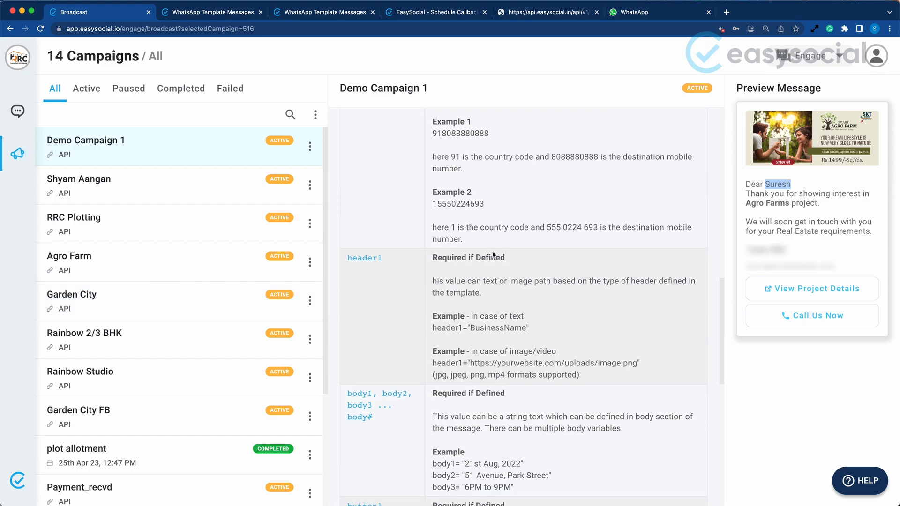
{"action": "scroll", "coordinate": [511, 328], "scroll_direction": "down", "scroll_amount": 4}
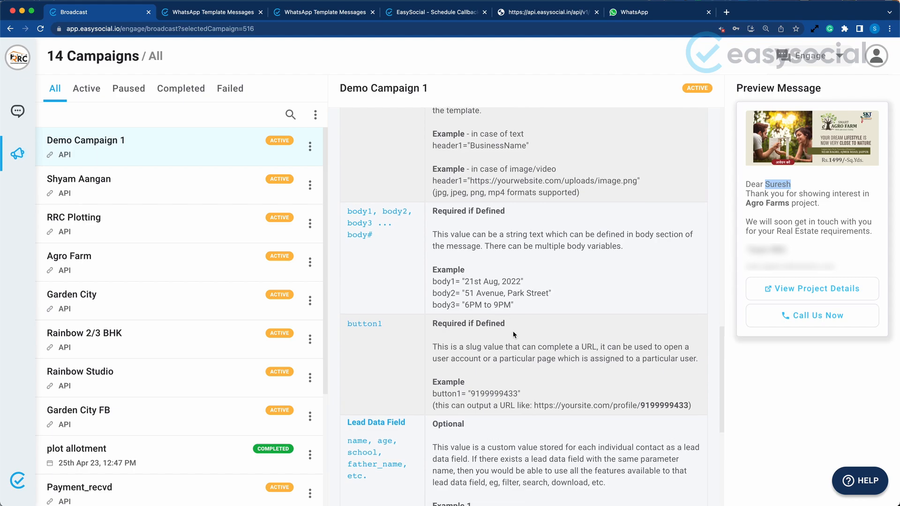
{"action": "scroll", "coordinate": [513, 330], "scroll_direction": "down", "scroll_amount": 2}
{"action": "scroll", "coordinate": [513, 333], "scroll_direction": "up", "scroll_amount": 12}
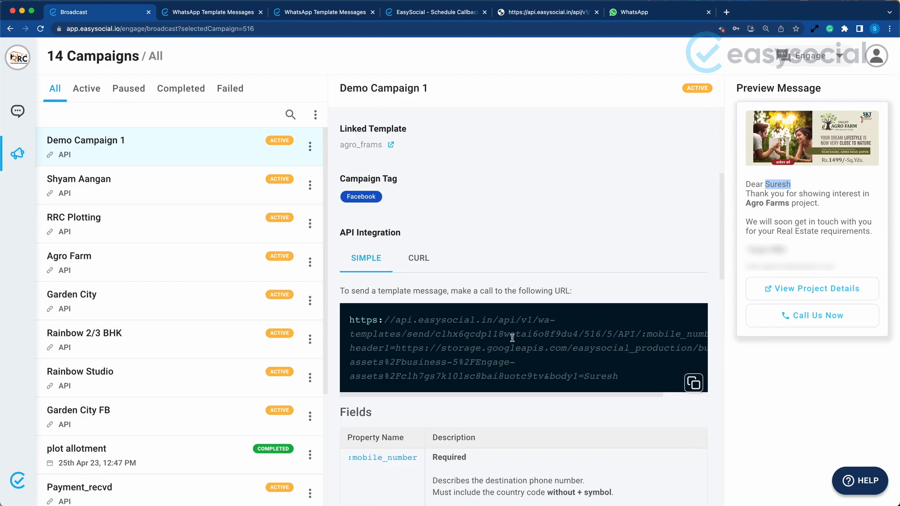
{"action": "scroll", "coordinate": [512, 338], "scroll_direction": "down", "scroll_amount": 1}
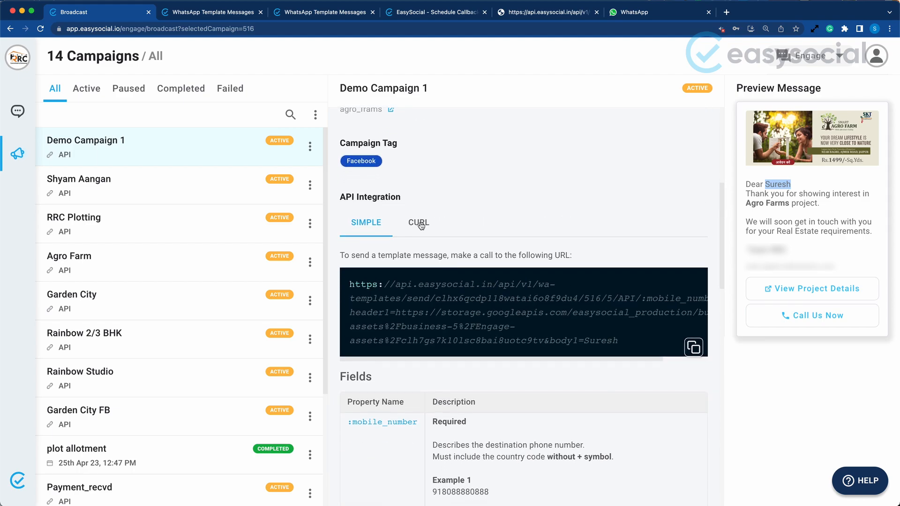
Examine Demo Campaign 1's CURL request and its field descriptions down to the sample response, and reload the campaign's statistics
{"action": "left_click", "coordinate": [415, 224]}
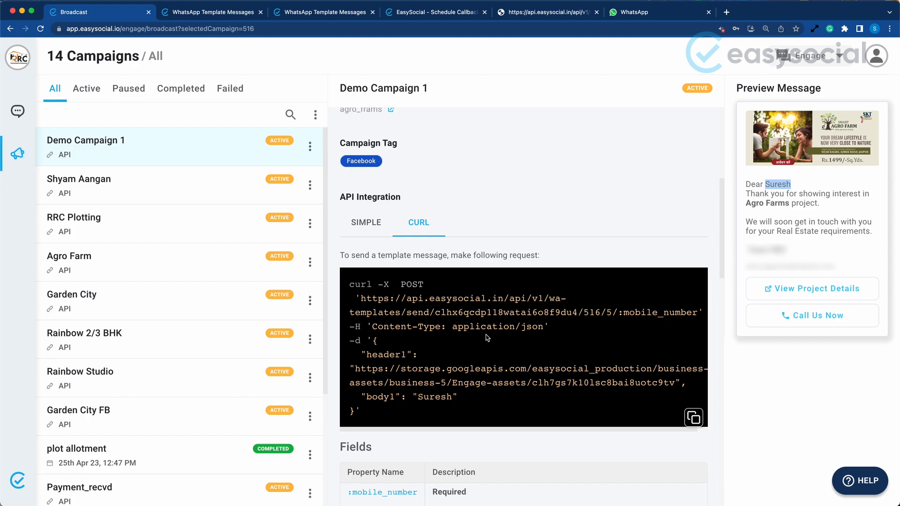
{"action": "scroll", "coordinate": [478, 343], "scroll_direction": "down", "scroll_amount": 9}
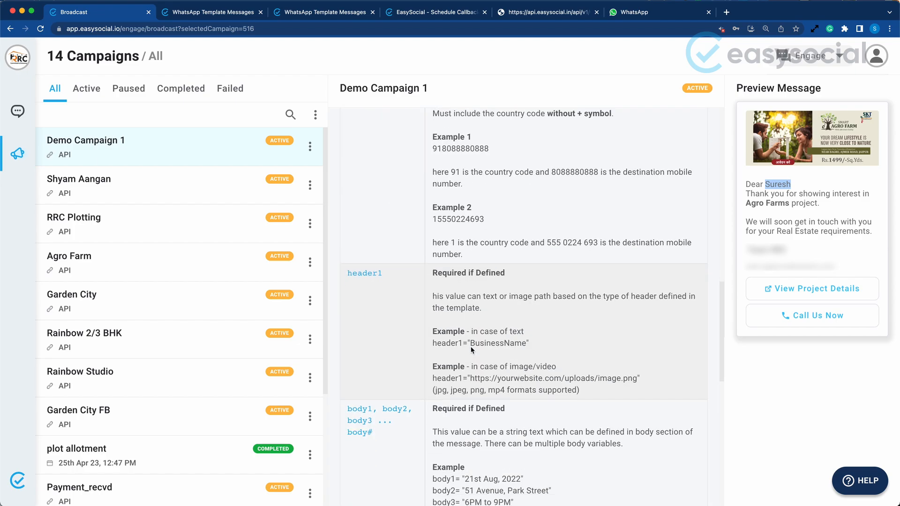
{"action": "scroll", "coordinate": [470, 347], "scroll_direction": "down", "scroll_amount": 5}
{"action": "scroll", "coordinate": [470, 347], "scroll_direction": "down", "scroll_amount": 5}
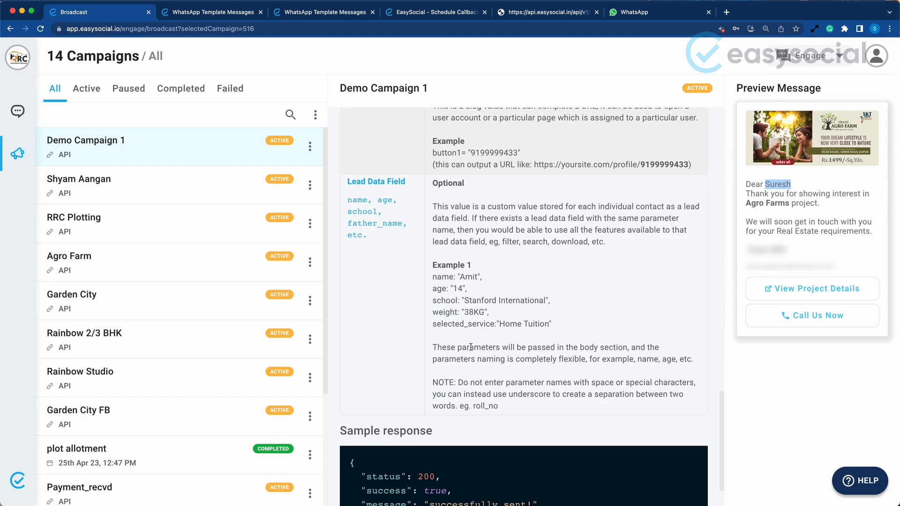
{"action": "scroll", "coordinate": [471, 349], "scroll_direction": "down", "scroll_amount": 2}
{"action": "scroll", "coordinate": [471, 347], "scroll_direction": "up", "scroll_amount": 15}
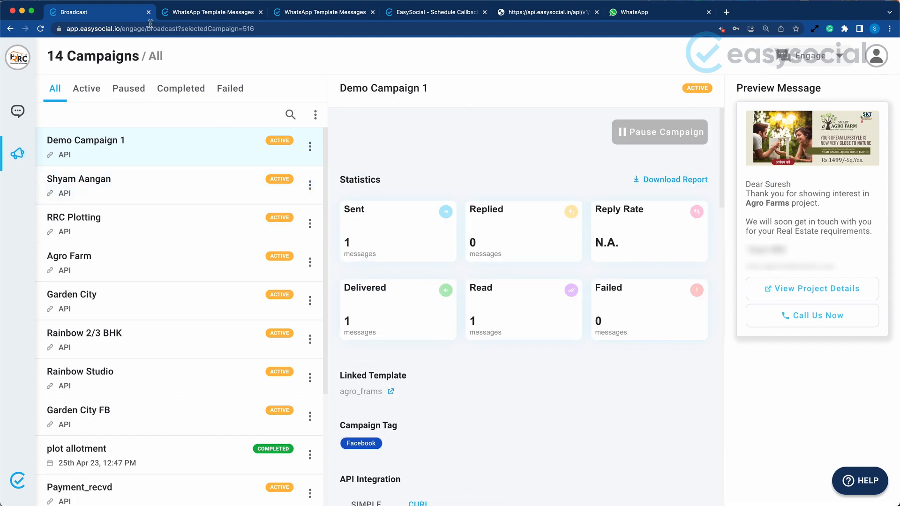
{"action": "left_click", "coordinate": [41, 29]}
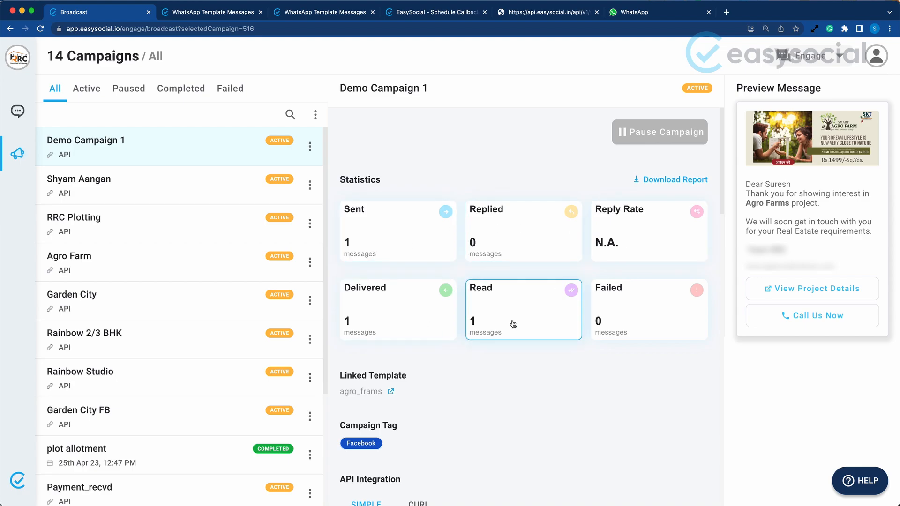
Reply "ok" to the template message in WhatsApp Web and refresh Demo Campaign 1's statistics in EasySocial
{"action": "left_click", "coordinate": [620, 12]}
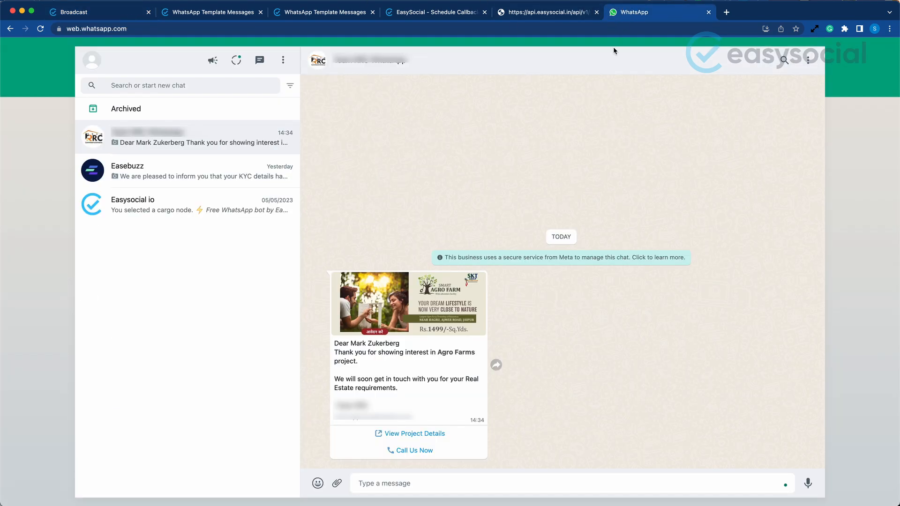
{"action": "left_click", "coordinate": [467, 479]}
{"action": "type", "text": "ok"}
{"action": "key", "text": "Return"}
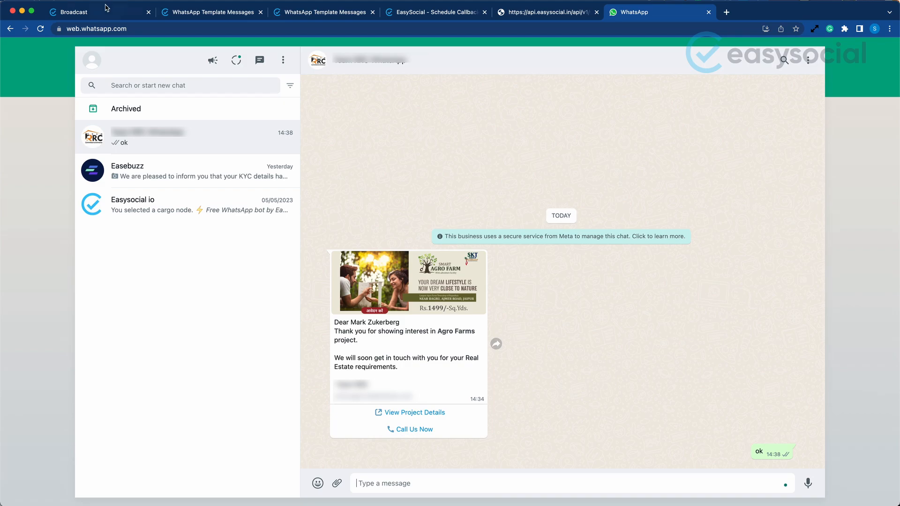
{"action": "left_click", "coordinate": [113, 15]}
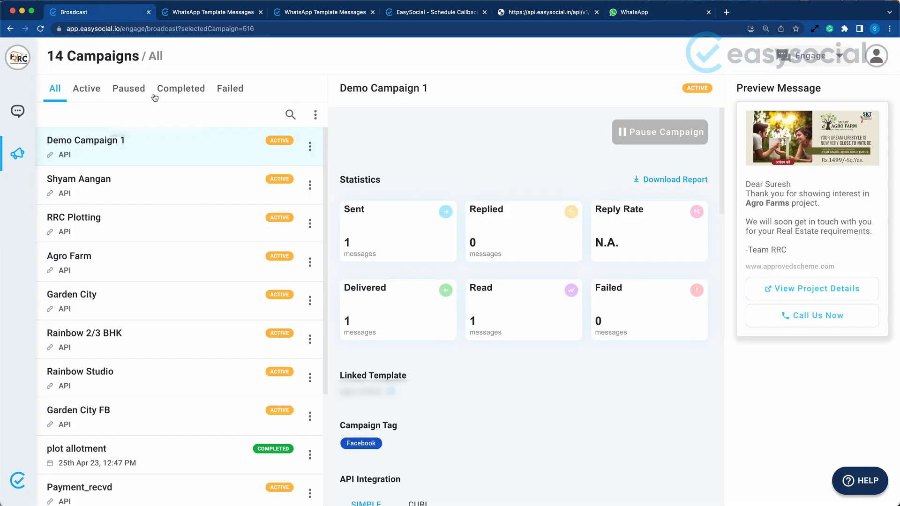
{"action": "left_click", "coordinate": [40, 30]}
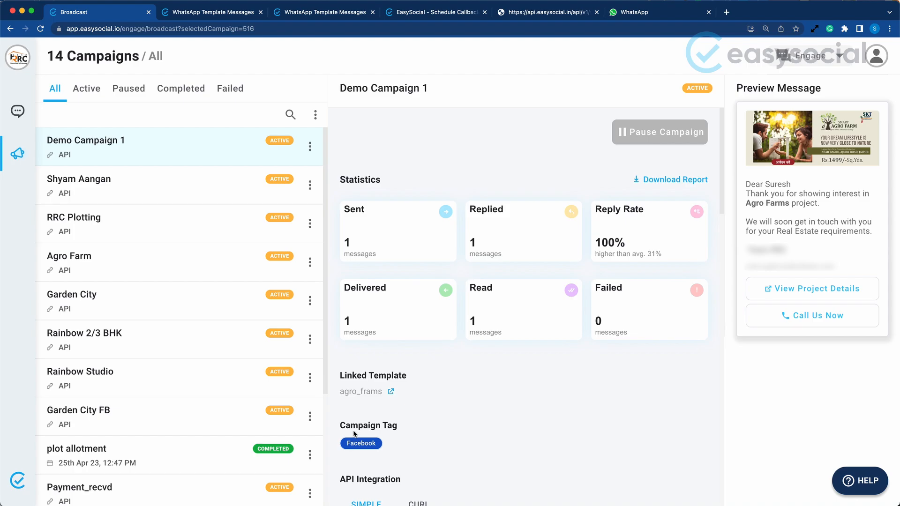
Check Demo Campaign 1's campaign tag and the tags assigned to the most recent enquiry in Chat
{"action": "left_click_drag", "start_coordinate": [337, 426], "coordinate": [401, 429]}
{"action": "left_click", "coordinate": [405, 432]}
{"action": "left_click", "coordinate": [13, 112]}
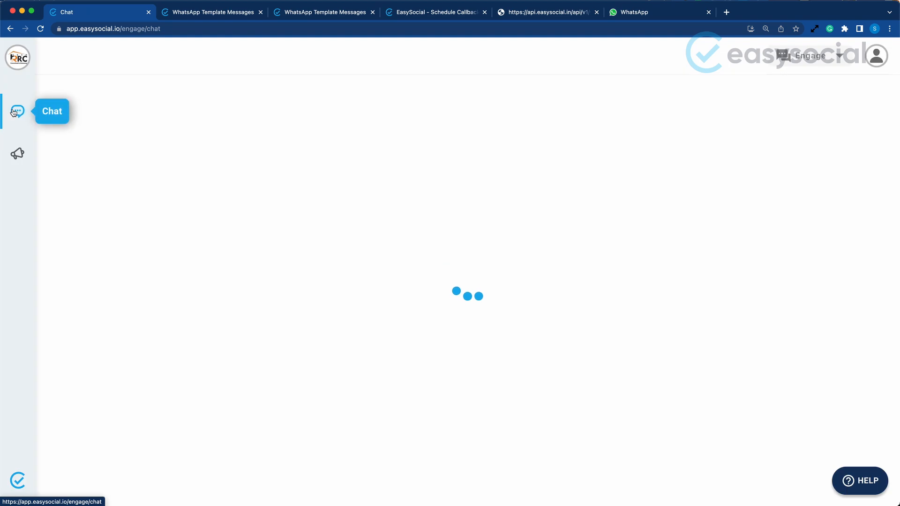
{"action": "left_click", "coordinate": [217, 151]}
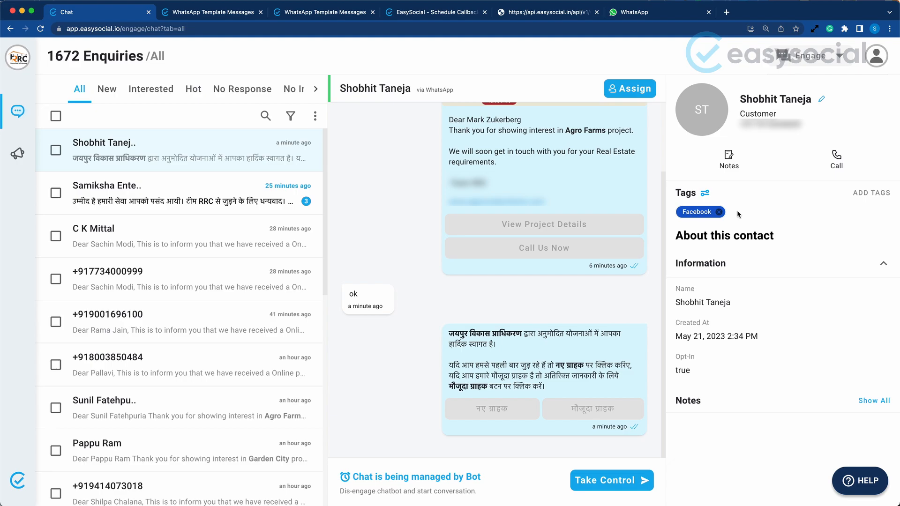
Return to the Broadcast campaigns and open the form for creating another campaign
{"action": "left_click", "coordinate": [19, 162]}
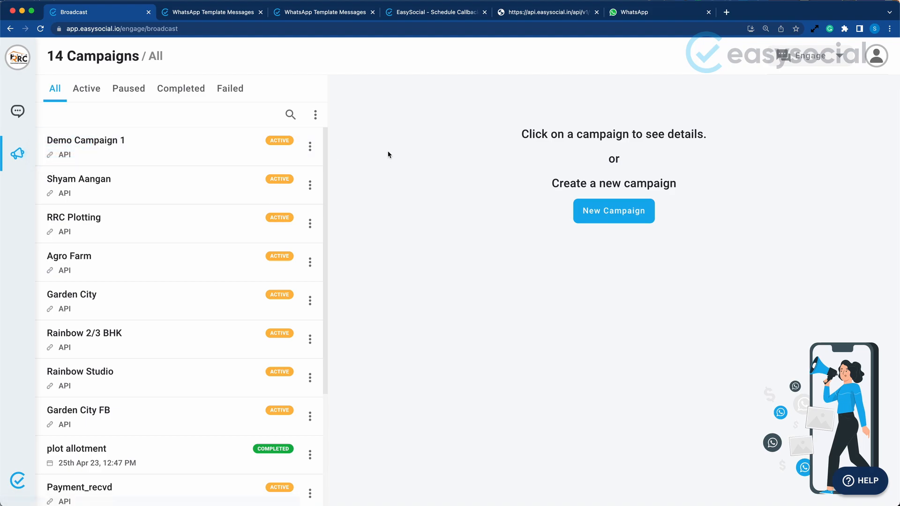
{"action": "left_click", "coordinate": [315, 115]}
{"action": "left_click", "coordinate": [293, 138]}
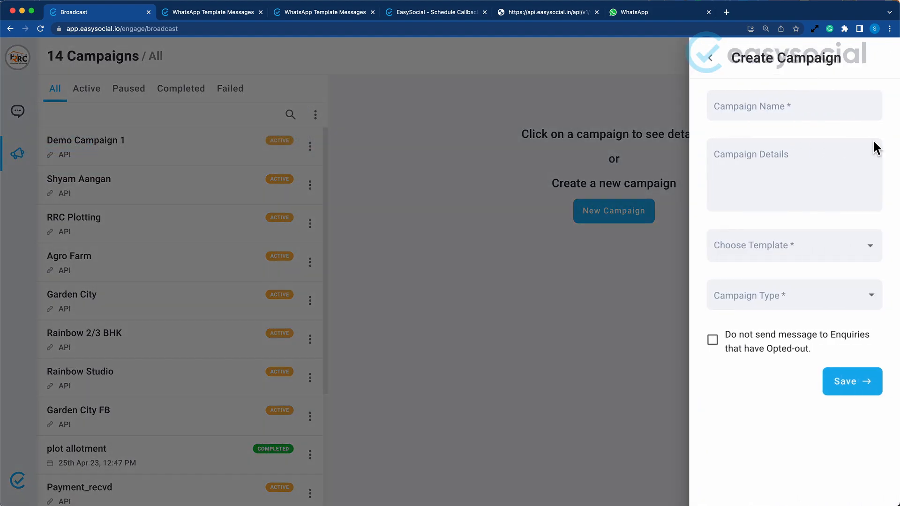
Name the new campaign Demo Campaign 2 and enter Test as its campaign details
{"action": "left_click", "coordinate": [779, 107]}
{"action": "type", "text": "Demo "}
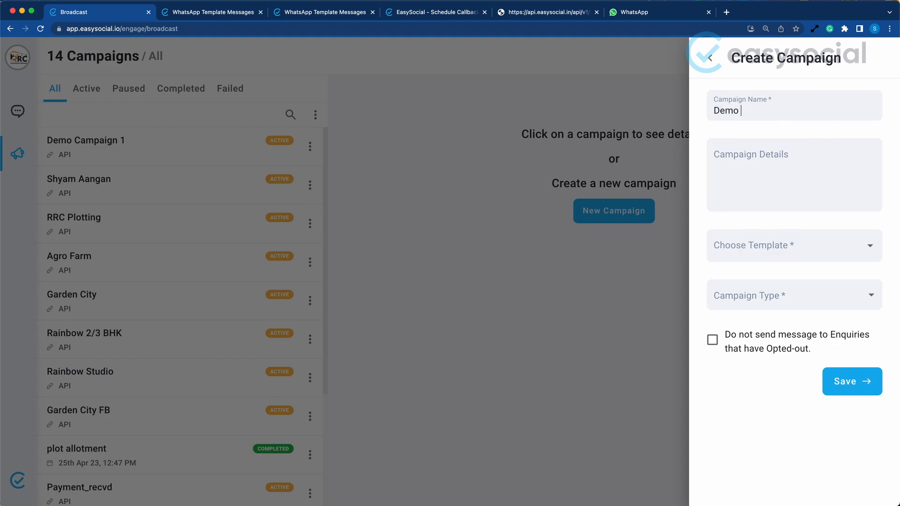
{"action": "type", "text": "Campaign 2"}
{"action": "left_click", "coordinate": [768, 166]}
{"action": "type", "text": "es"}
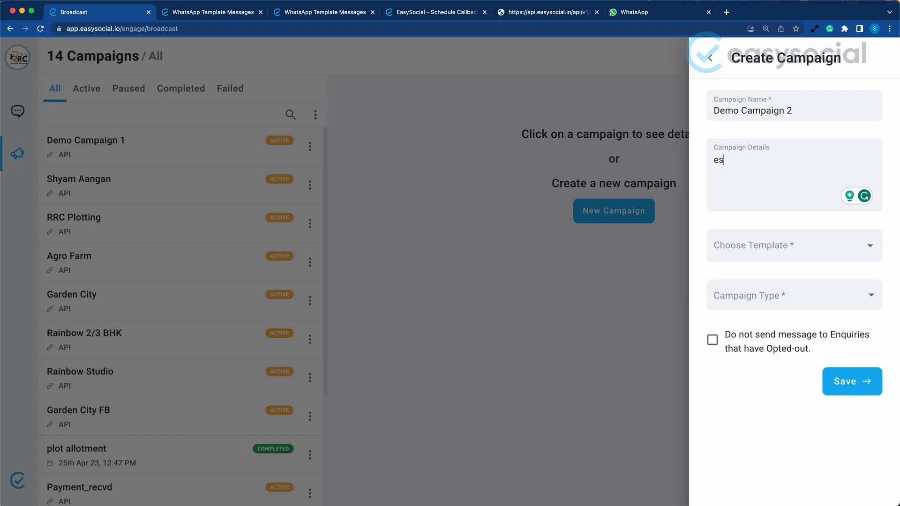
{"action": "type", "text": "t"}
{"action": "key", "text": "BackSpace"}
{"action": "key", "text": "BackSpace"}
{"action": "key", "text": "BackSpace"}
{"action": "key", "text": "BackSpace"}
{"action": "type", "text": "Test"}
Choose the agro_frams template and the Upload Excel campaign type, and download the sample format file
{"action": "left_click", "coordinate": [876, 245]}
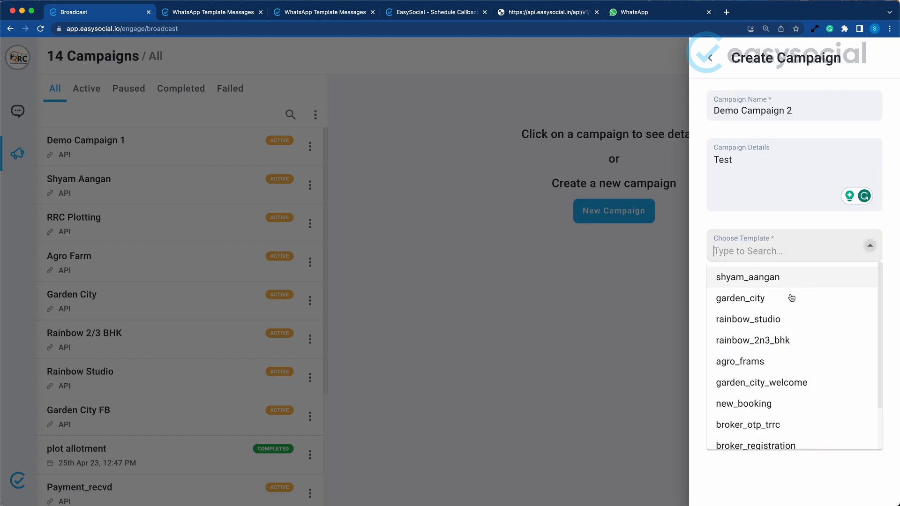
{"action": "left_click", "coordinate": [748, 364]}
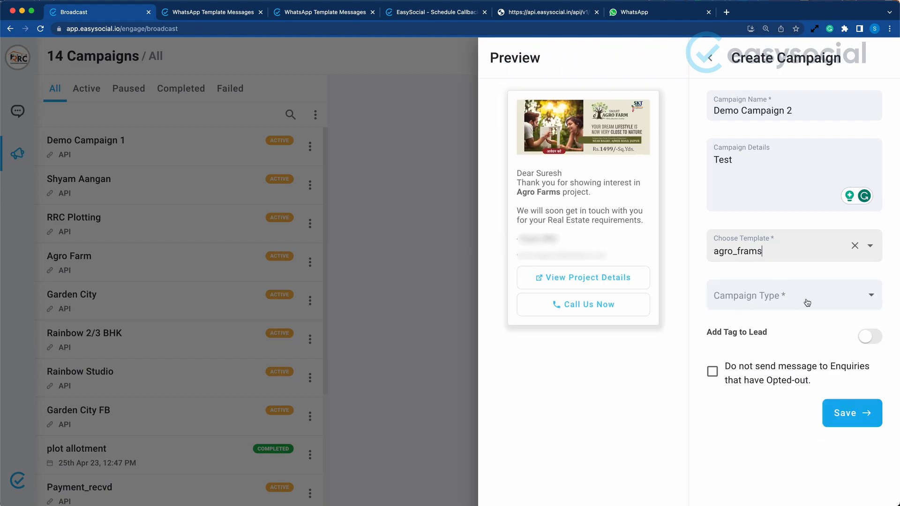
{"action": "left_click", "coordinate": [878, 297]}
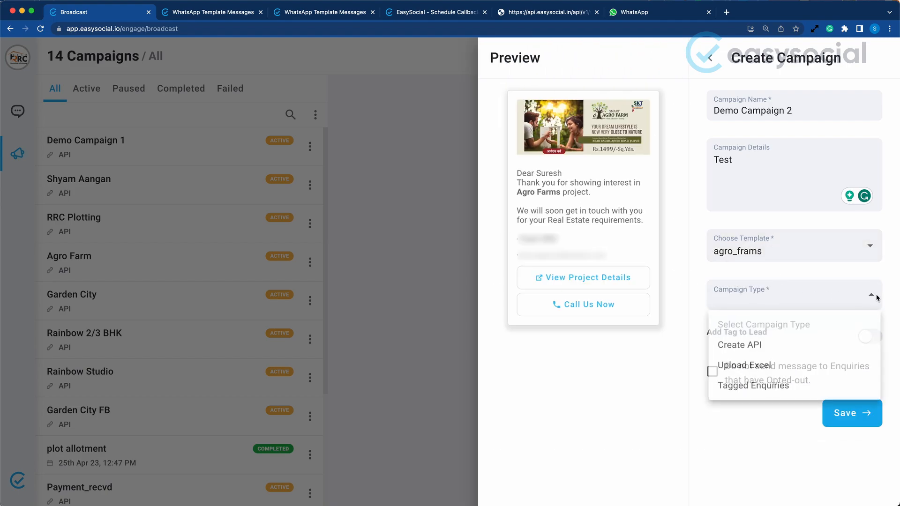
{"action": "left_click", "coordinate": [748, 369]}
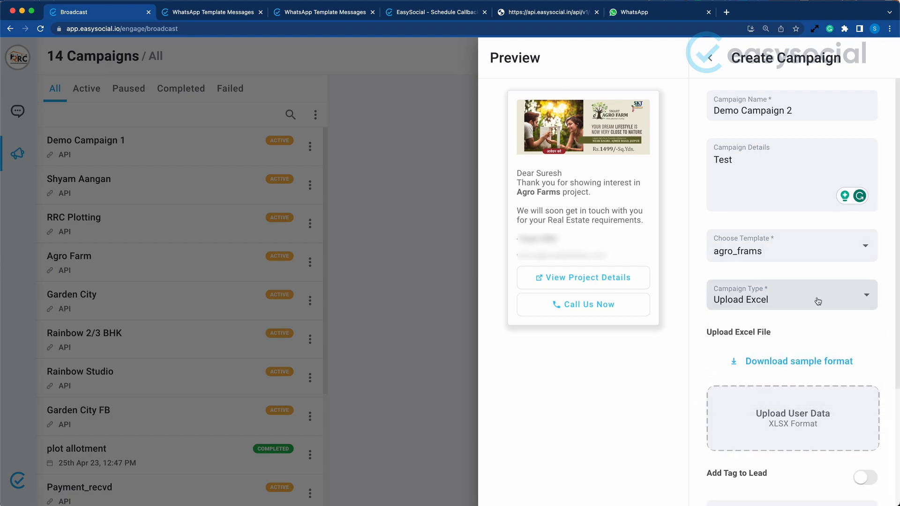
{"action": "scroll", "coordinate": [820, 302], "scroll_direction": "down", "scroll_amount": 2}
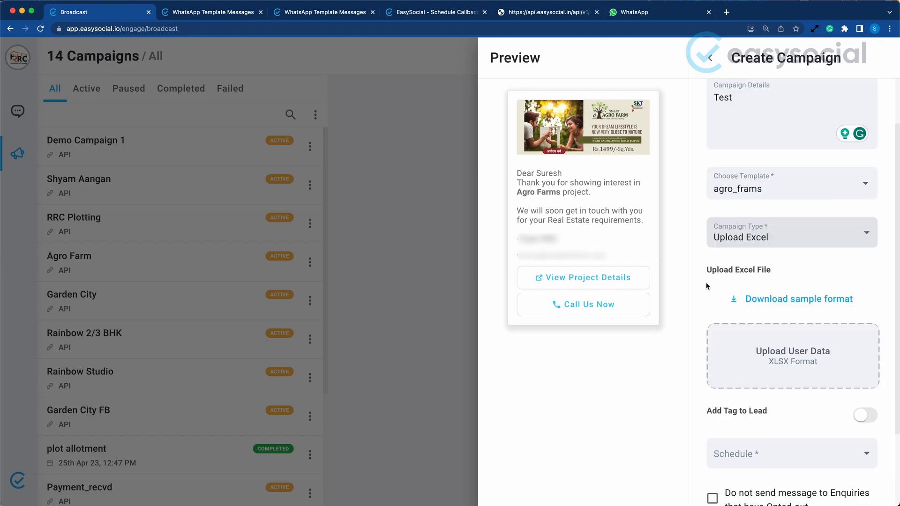
{"action": "left_click", "coordinate": [804, 302]}
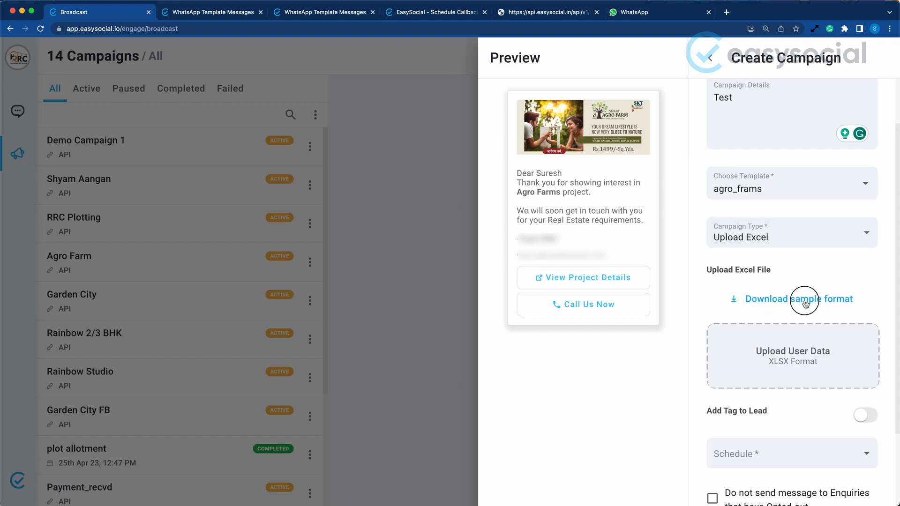
Open Google Sheets at sheets.google.com in a new browser tab and create a blank spreadsheet
{"action": "left_click", "coordinate": [727, 12]}
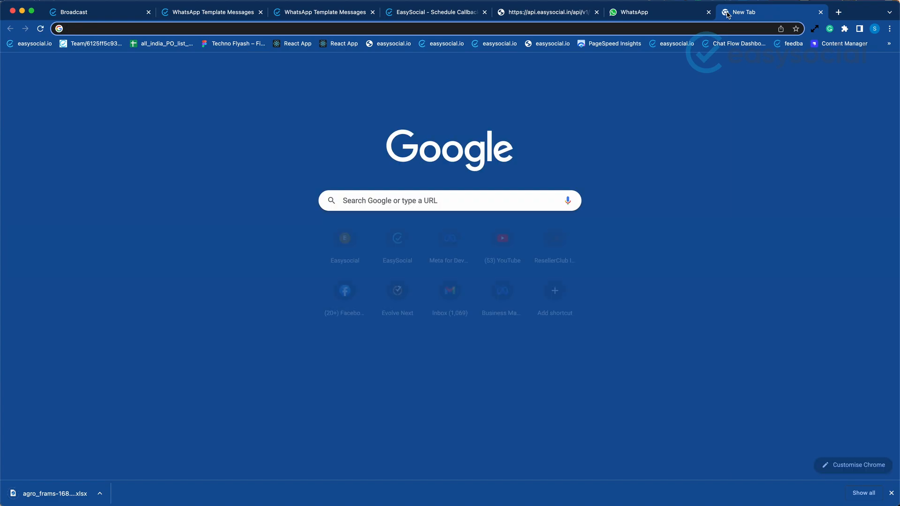
{"action": "type", "text": "sheets.google.com"}
{"action": "key", "text": "Return"}
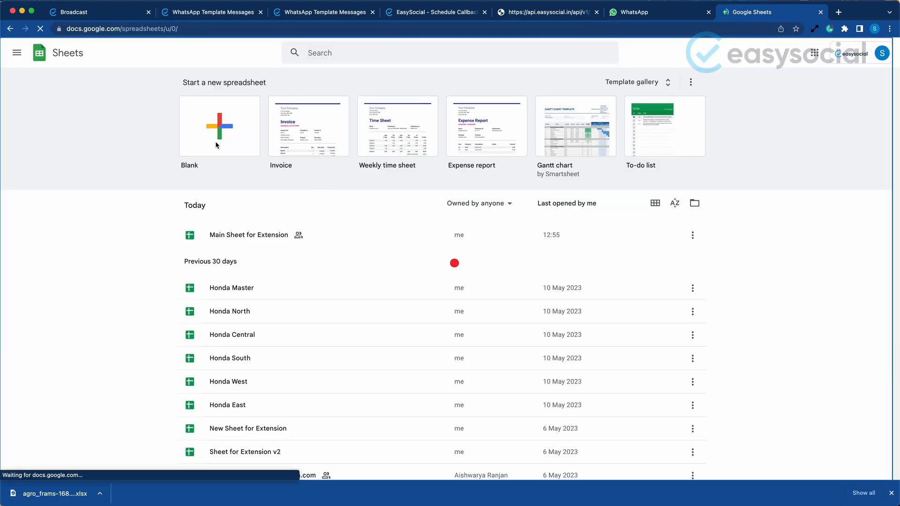
{"action": "left_click", "coordinate": [217, 145]}
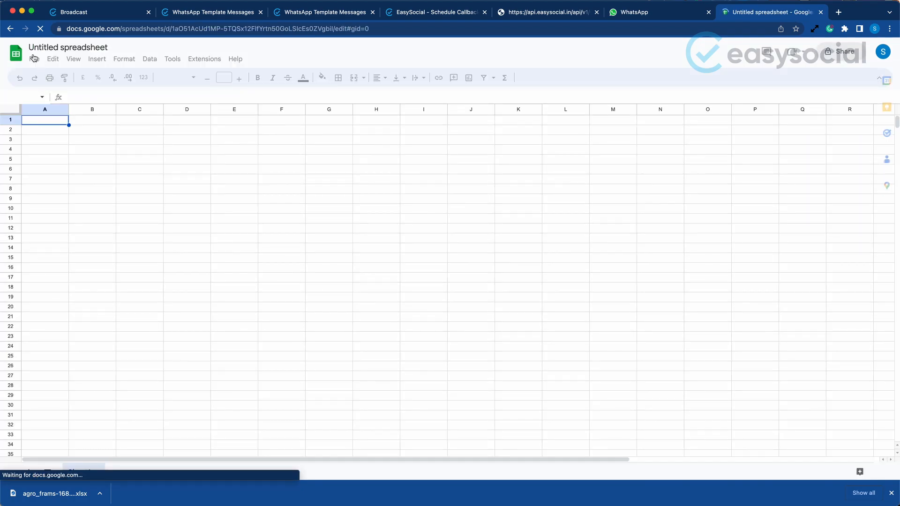
Import the downloaded agro_frams sample file into the blank spreadsheet, replacing the spreadsheet
{"action": "left_click", "coordinate": [34, 58]}
{"action": "left_click", "coordinate": [49, 104]}
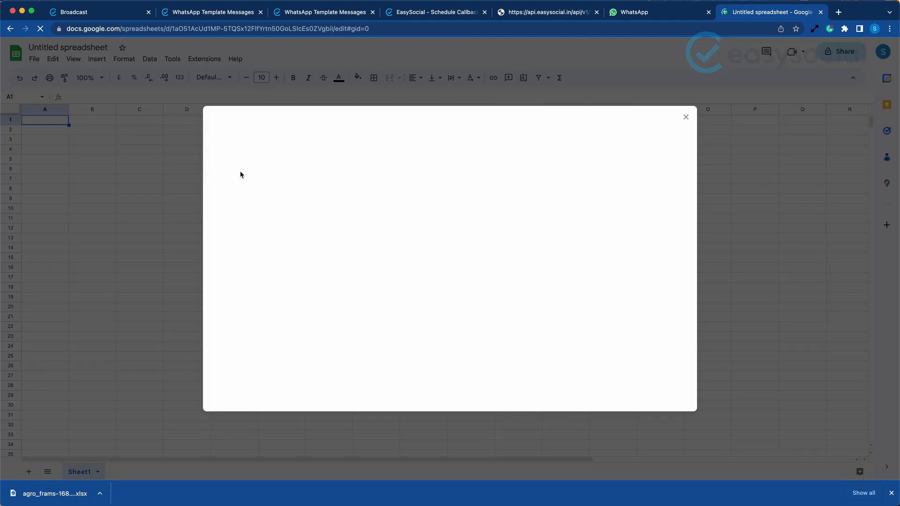
{"action": "left_click", "coordinate": [367, 154]}
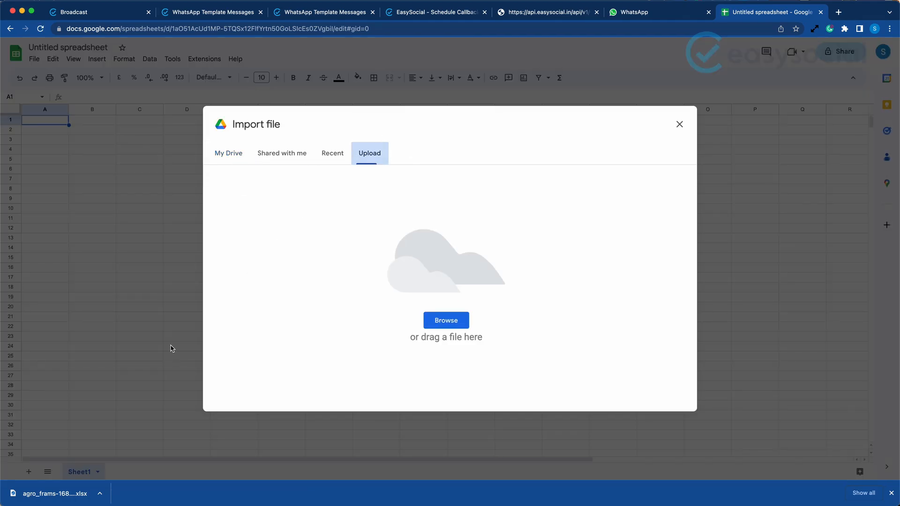
{"action": "left_click_drag", "start_coordinate": [51, 493], "coordinate": [365, 287]}
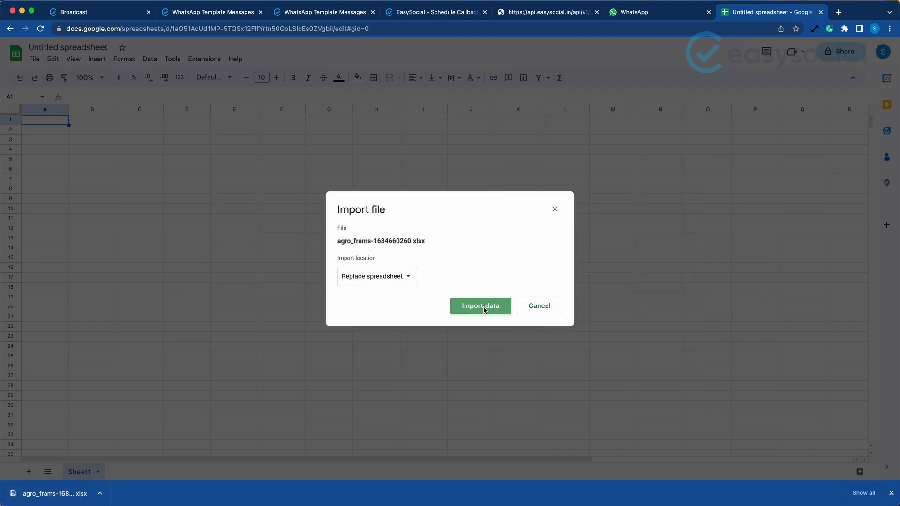
{"action": "left_click", "coordinate": [485, 310]}
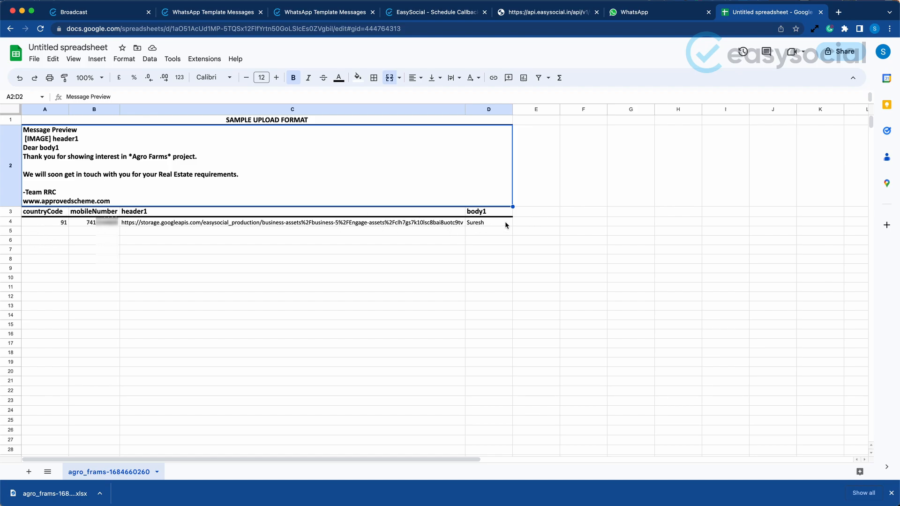
Enter country code 91 in row 5 and copy the mobile number from row 4 down through row 7
{"action": "left_click", "coordinate": [49, 214]}
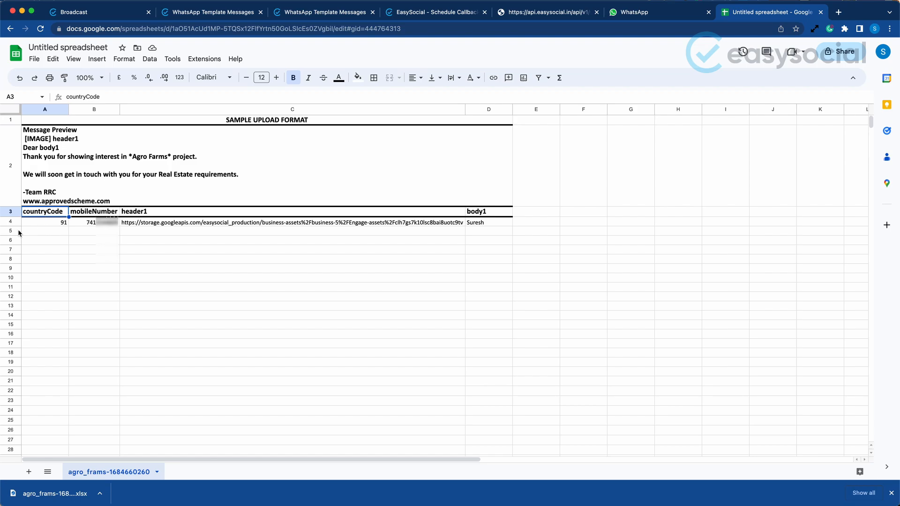
{"action": "left_click", "coordinate": [55, 224]}
{"action": "left_click", "coordinate": [55, 237]}
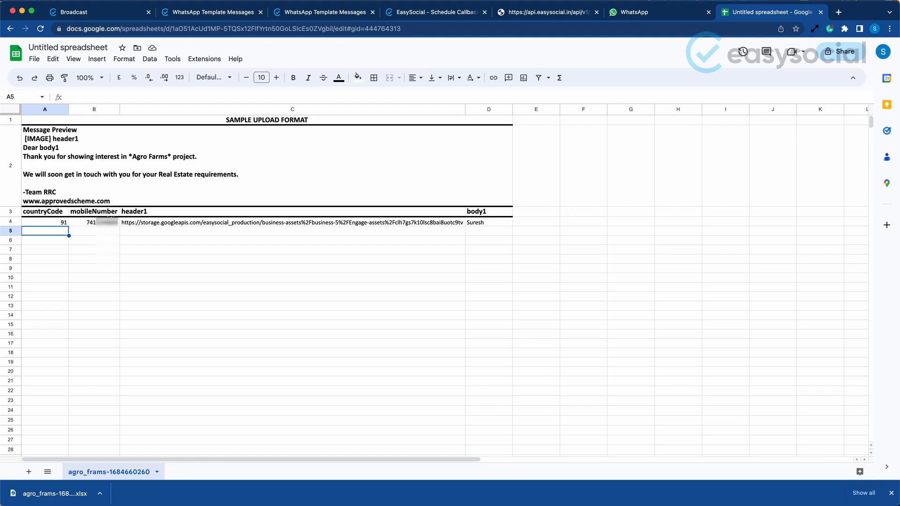
{"action": "type", "text": "91"}
{"action": "key", "text": "Tab"}
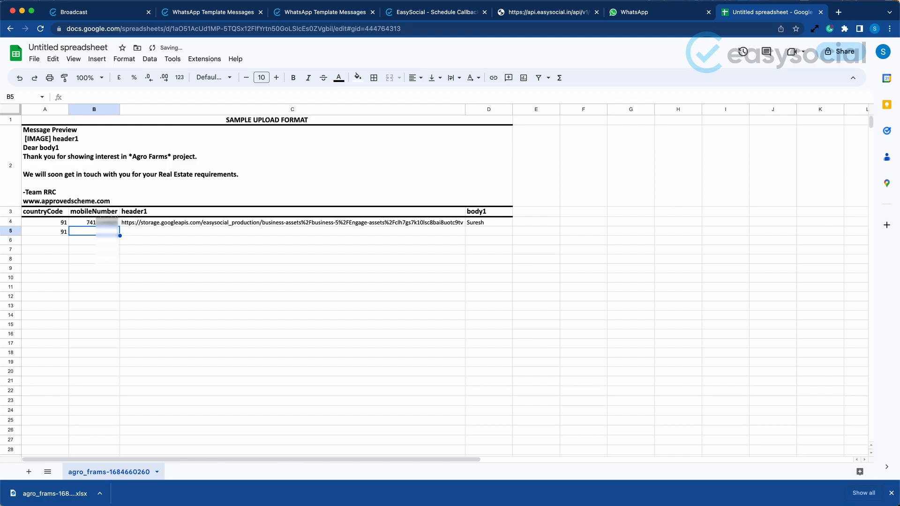
{"action": "key", "text": "Up"}
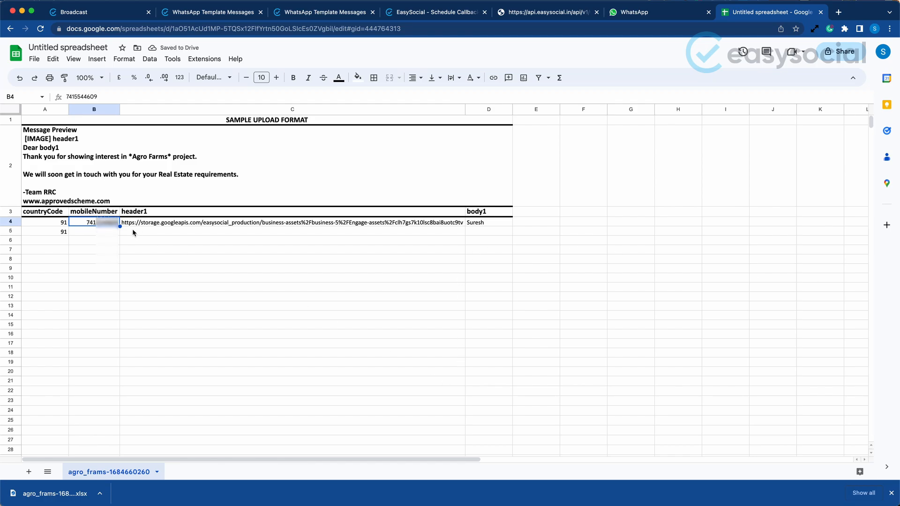
{"action": "left_click_drag", "start_coordinate": [120, 226], "coordinate": [120, 233]}
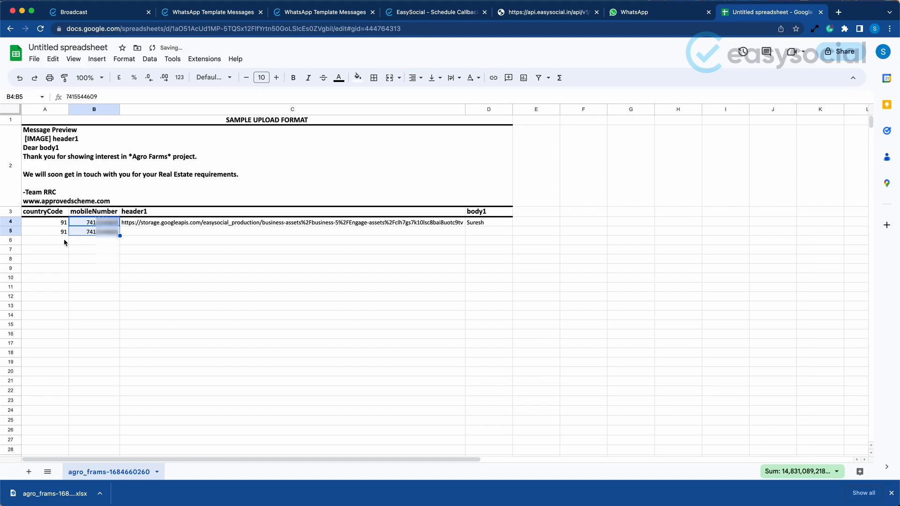
{"action": "left_click_drag", "start_coordinate": [120, 236], "coordinate": [115, 254]}
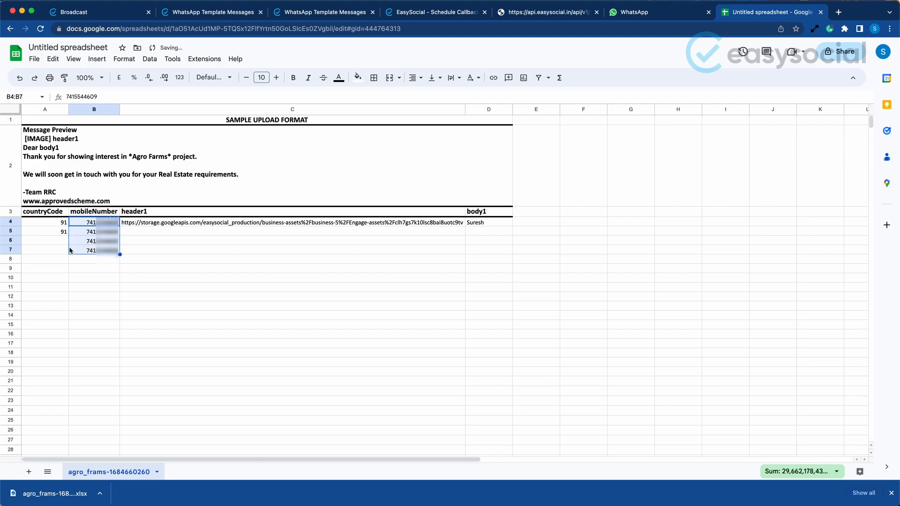
Enter country code 91 for the mobile numbers in rows 6 and 7
{"action": "left_click", "coordinate": [66, 240]}
{"action": "type", "text": "91"}
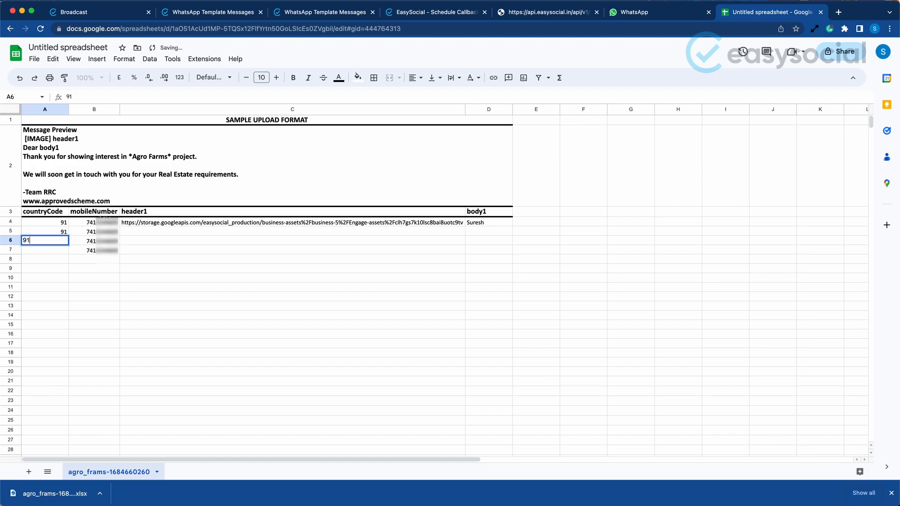
{"action": "key", "text": "Return"}
{"action": "type", "text": "91"}
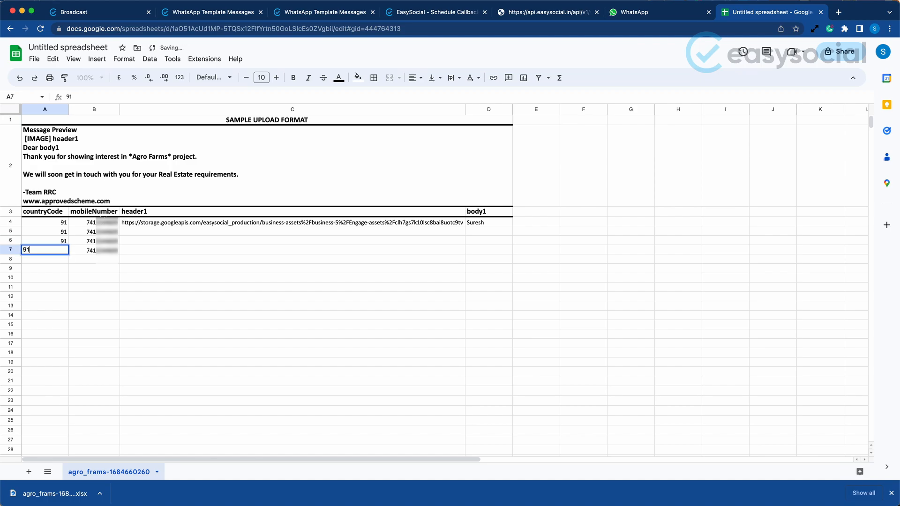
{"action": "key", "text": "Return"}
Try country code 1 for the mobile number in row 6 and undo the change
{"action": "left_click", "coordinate": [108, 241]}
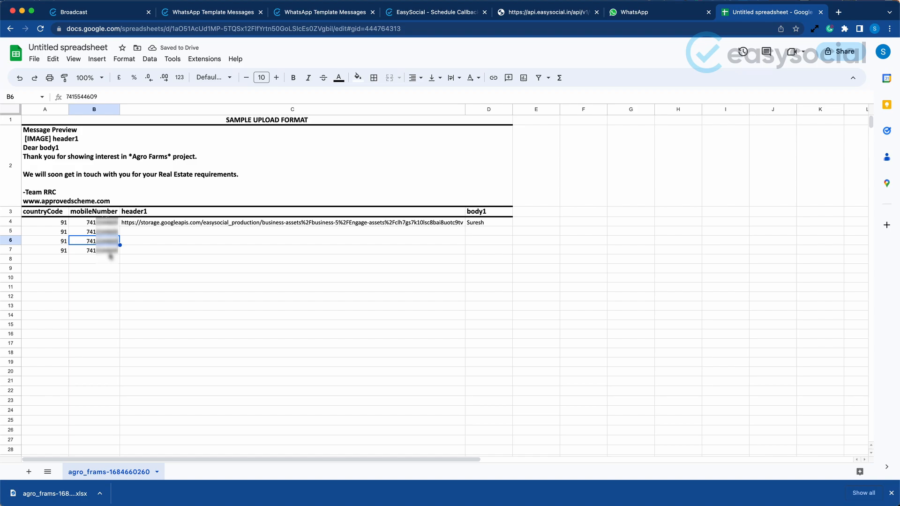
{"action": "left_click", "coordinate": [57, 243]}
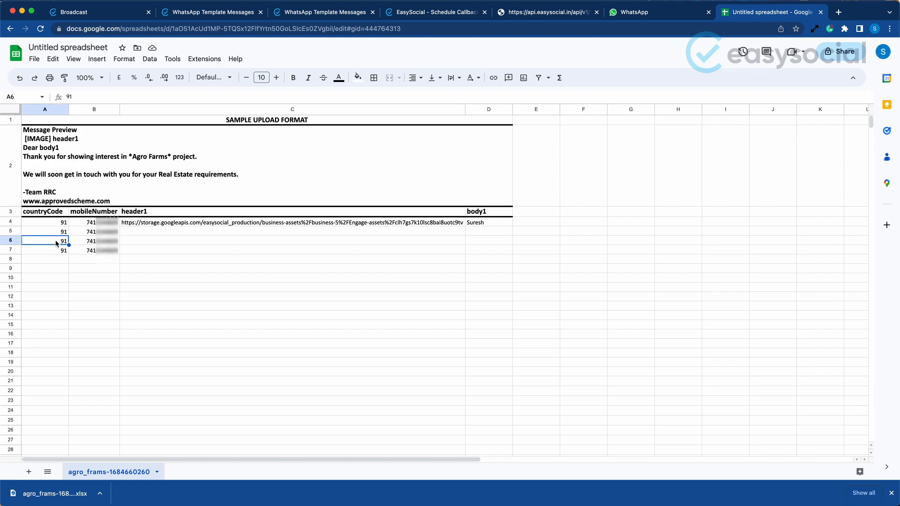
{"action": "type", "text": "1"}
{"action": "key", "text": "Return"}
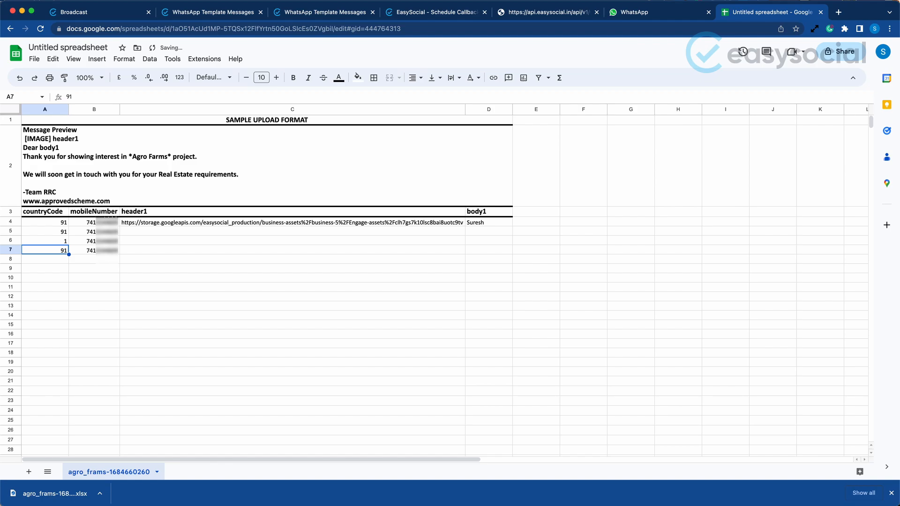
{"action": "key", "text": "super+z"}
Compare the sheet's header1 column with the header image in EasySocial's template preview and return to the spreadsheet
{"action": "left_click", "coordinate": [131, 213]}
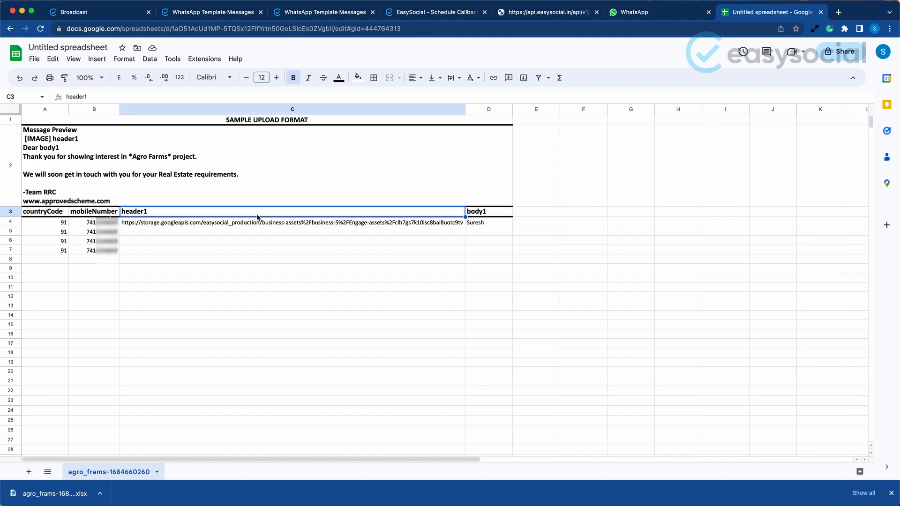
{"action": "left_click", "coordinate": [101, 13]}
{"action": "left_click", "coordinate": [619, 165]}
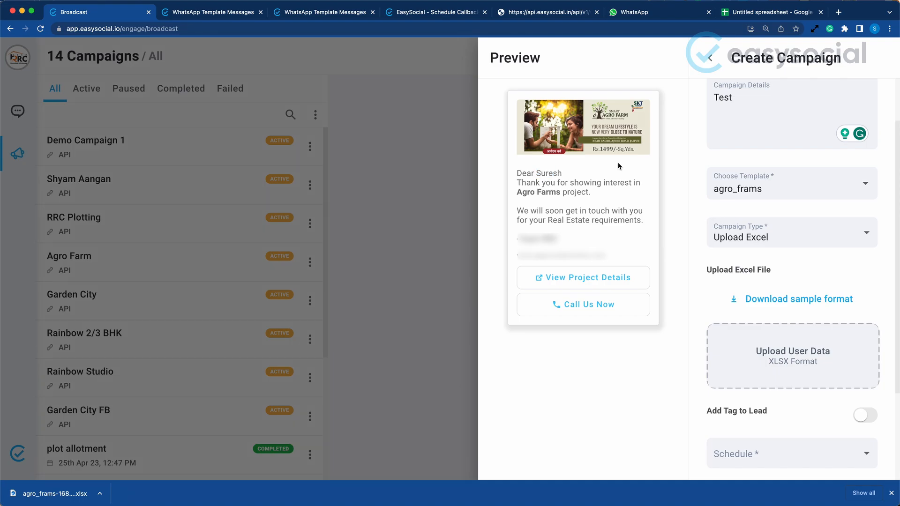
{"action": "left_click", "coordinate": [584, 127]}
{"action": "left_click", "coordinate": [769, 12]}
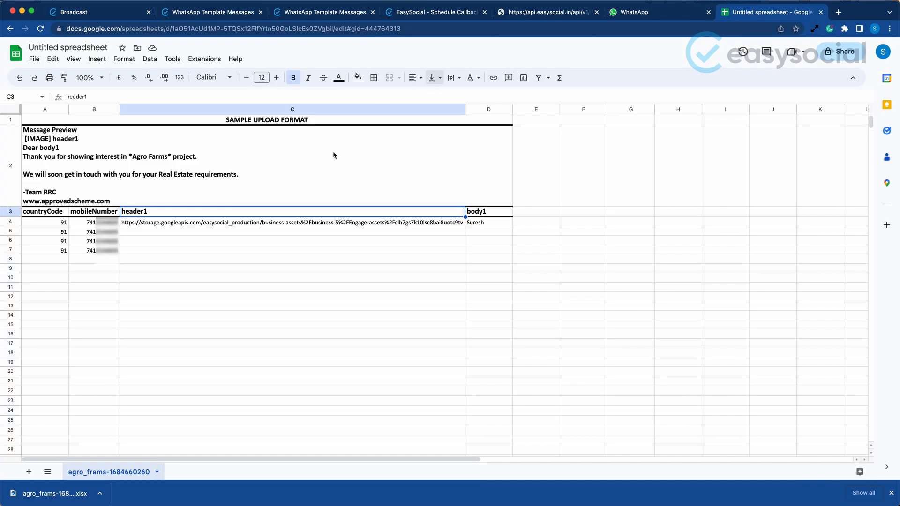
Copy the header1 image URL from row 4, view the image in a new browser tab, and close that tab
{"action": "left_click", "coordinate": [319, 228]}
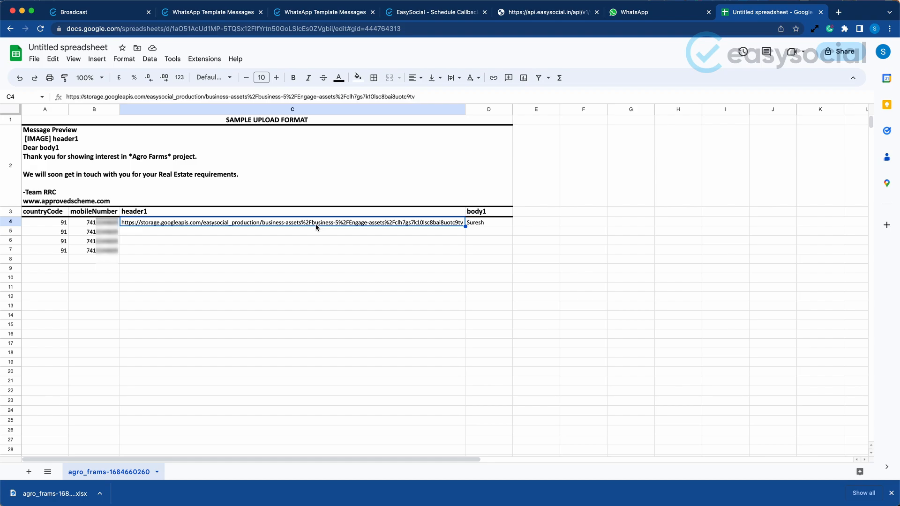
{"action": "key", "text": "super+c"}
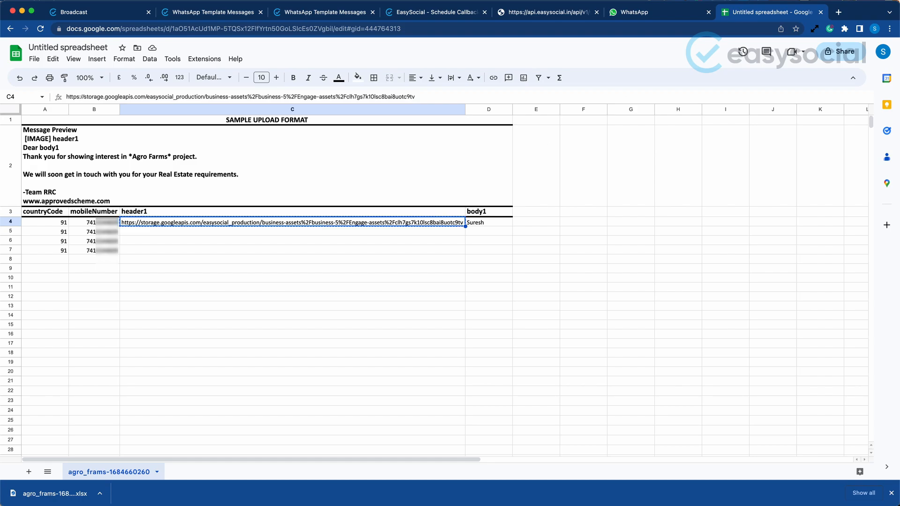
{"action": "left_click", "coordinate": [839, 13]}
{"action": "key", "text": "super+v"}
{"action": "key", "text": "Return"}
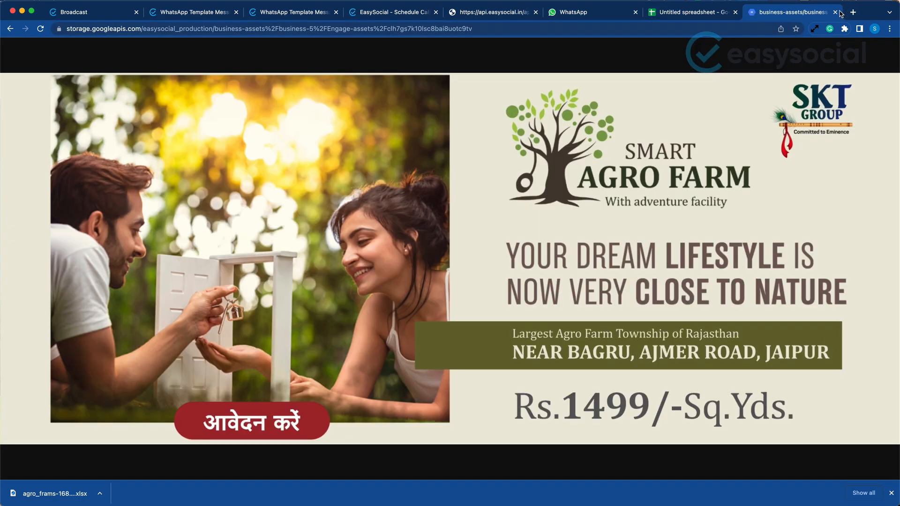
{"action": "left_click", "coordinate": [836, 12]}
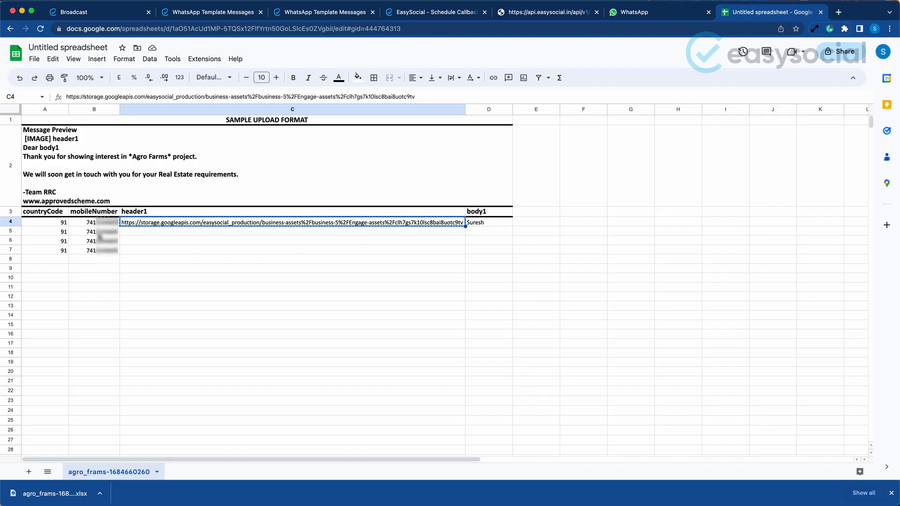
Fill the header1 image URL from row 4 down through row 7
{"action": "left_click", "coordinate": [99, 233]}
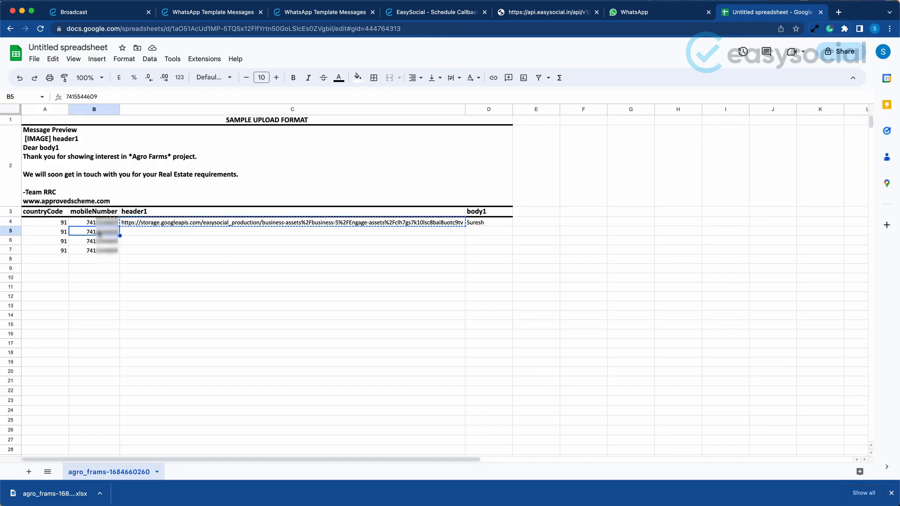
{"action": "left_click", "coordinate": [460, 225]}
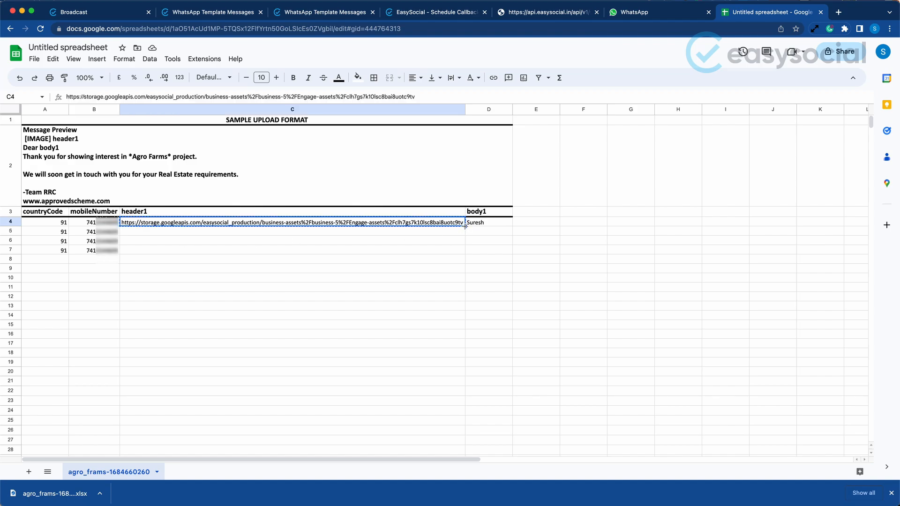
{"action": "left_click_drag", "start_coordinate": [465, 226], "coordinate": [465, 253]}
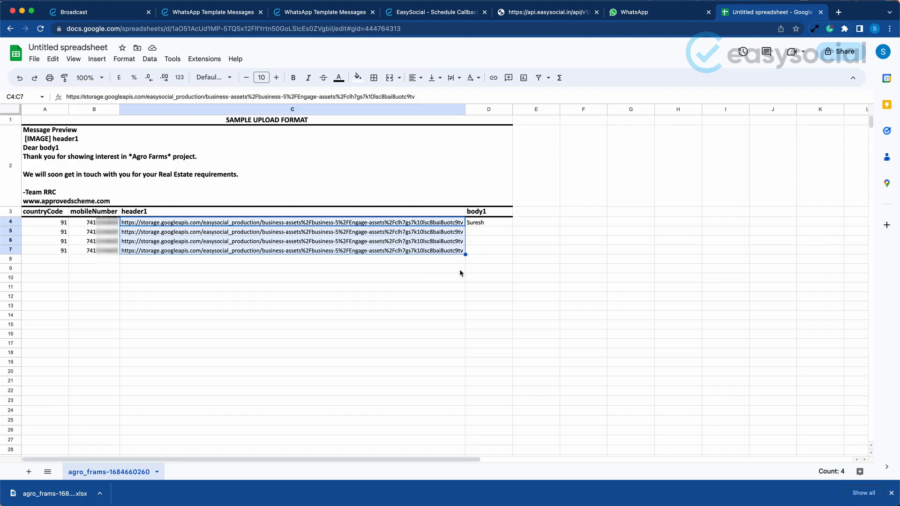
Check the name placeholder in EasySocial's template preview, and replace the sheet's row 4 body1 value with the recipient's first name
{"action": "left_click", "coordinate": [483, 253]}
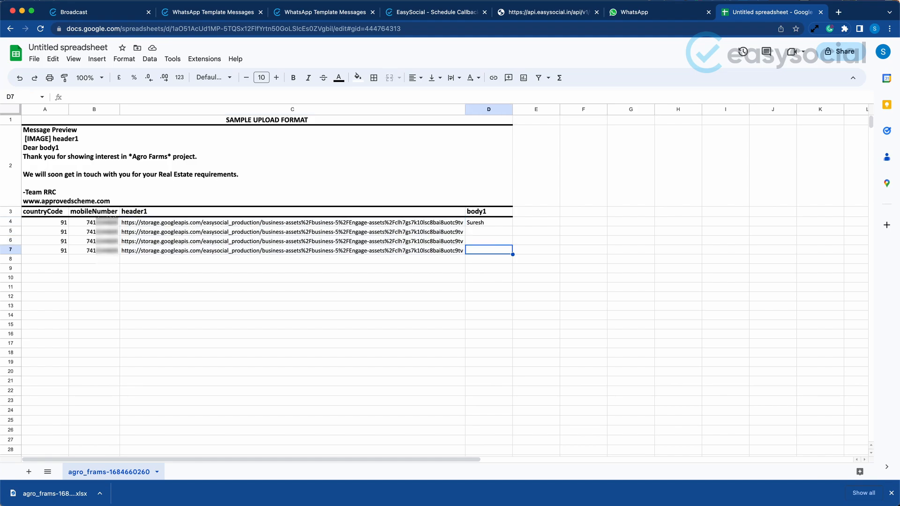
{"action": "left_click", "coordinate": [497, 221]}
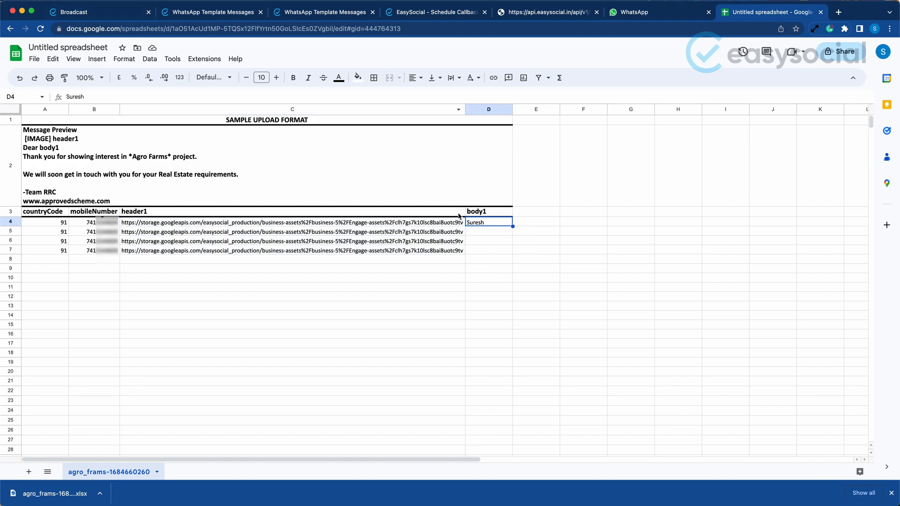
{"action": "key", "text": "ctrl+Tab"}
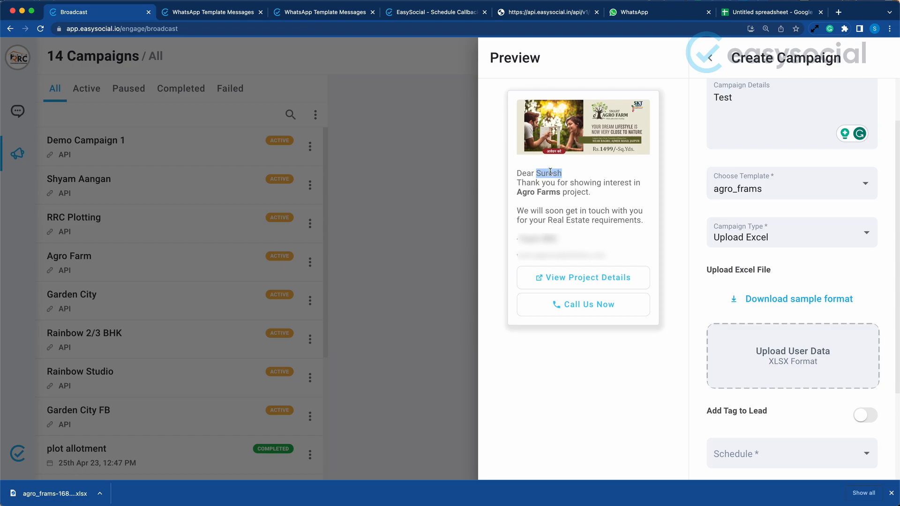
{"action": "left_click", "coordinate": [754, 12]}
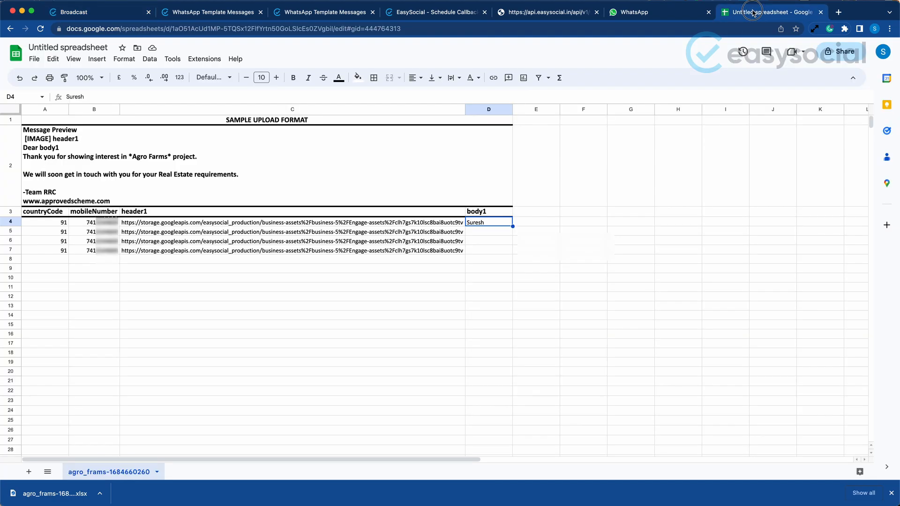
{"action": "type", "text": "Ami"}
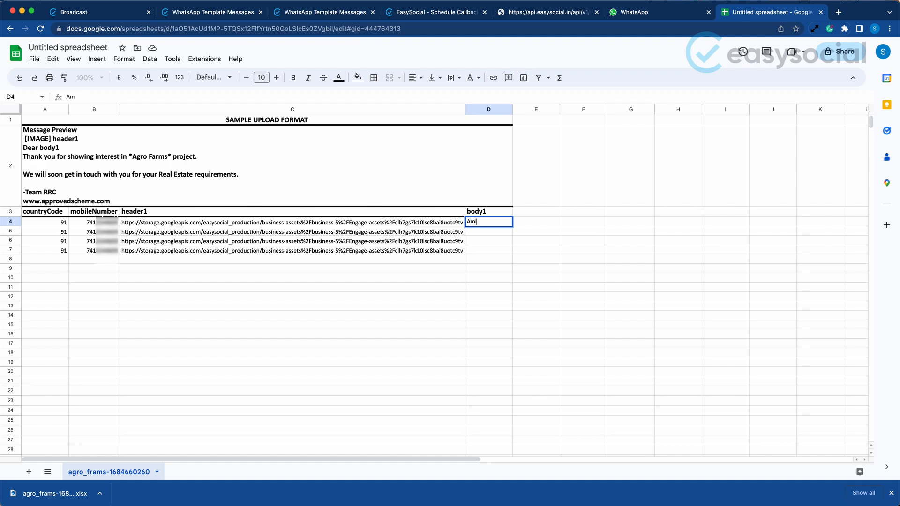
{"action": "type", "text": "t"}
{"action": "key", "text": "Return"}
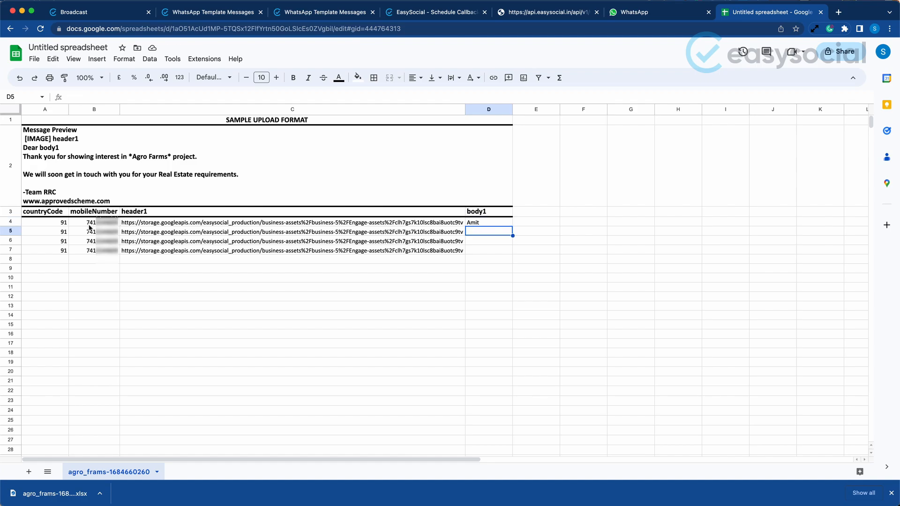
Review row 4's mobile number and name, and enter the recipient's first name in body1 for row 5
{"action": "left_click", "coordinate": [89, 226]}
{"action": "key", "text": "Right"}
{"action": "key", "text": "Right"}
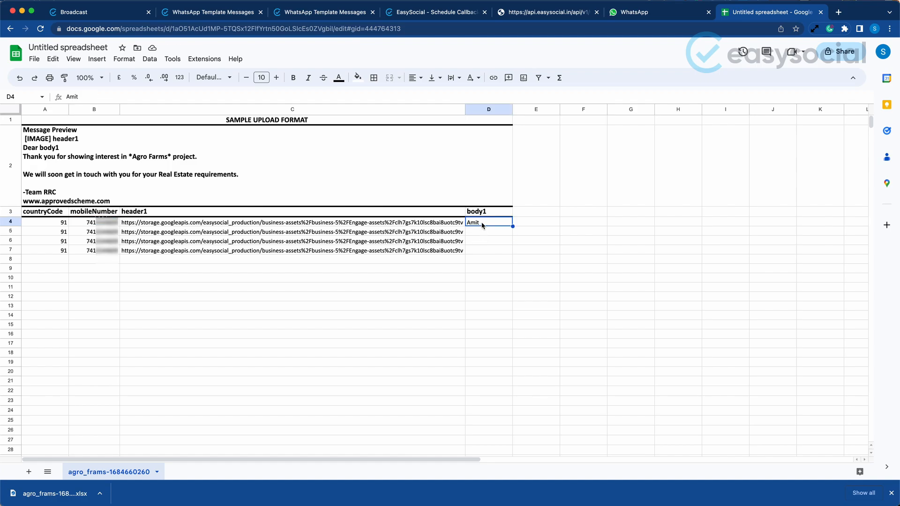
{"action": "left_click", "coordinate": [473, 231]}
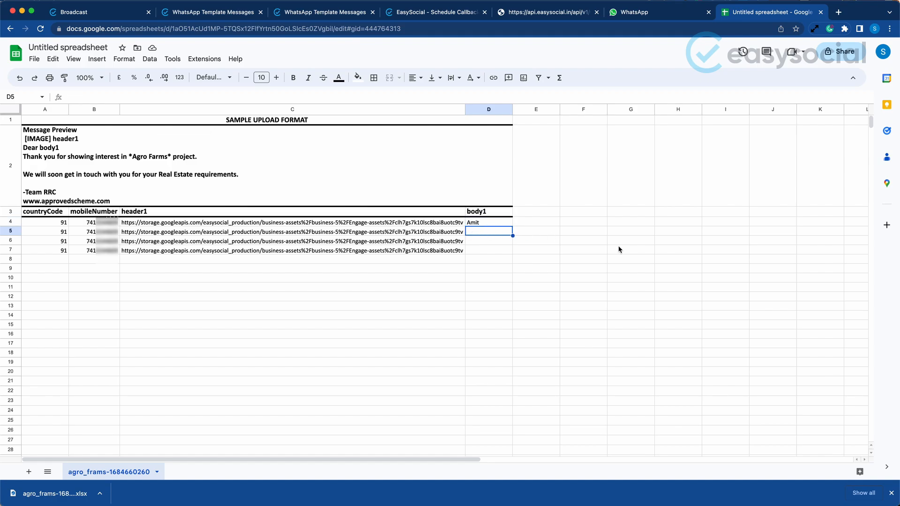
{"action": "type", "text": "Rakes"}
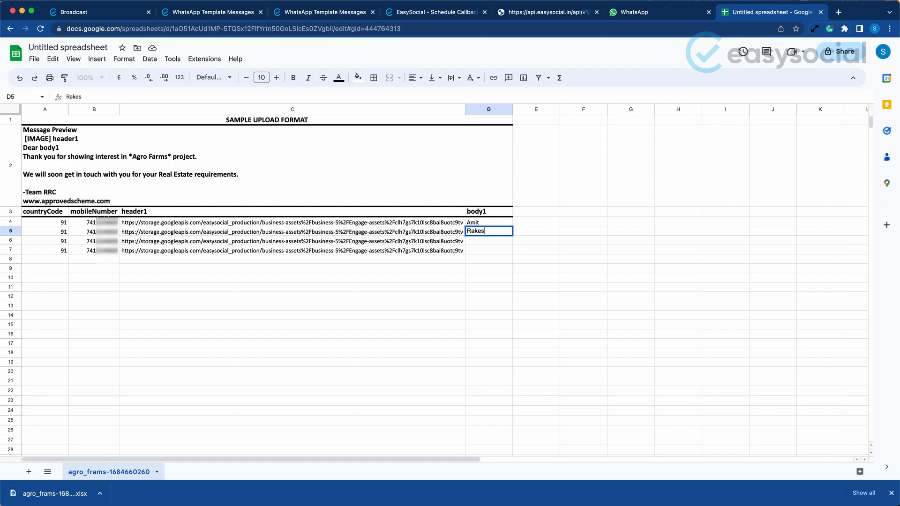
{"action": "type", "text": "h"}
{"action": "key", "text": "Return"}
Enter the recipients' first names in the body1 column for rows 6 and 7
{"action": "type", "text": "Rohit"}
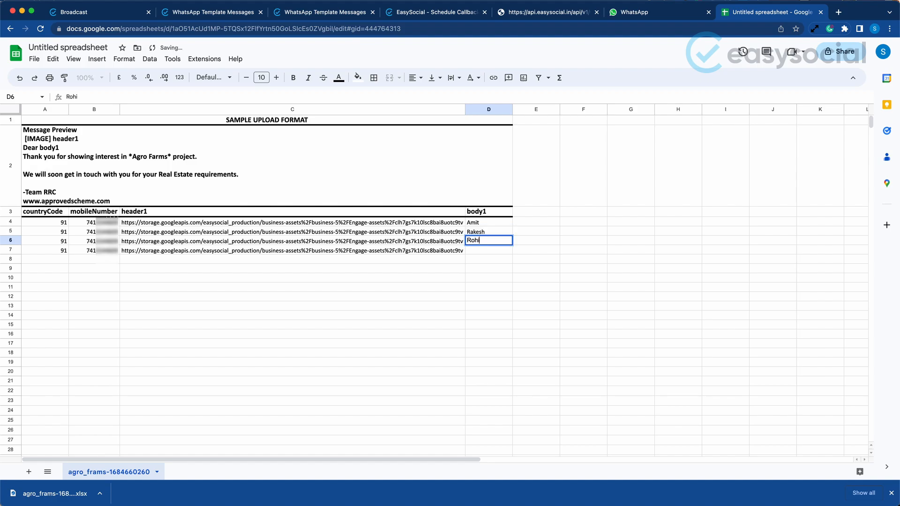
{"action": "key", "text": "Return"}
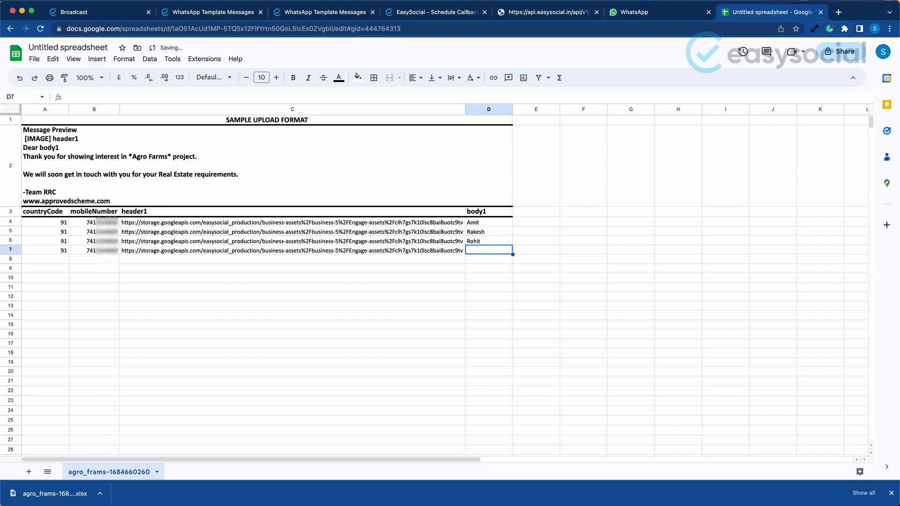
{"action": "type", "text": "R"}
{"action": "key", "text": "BackSpace"}
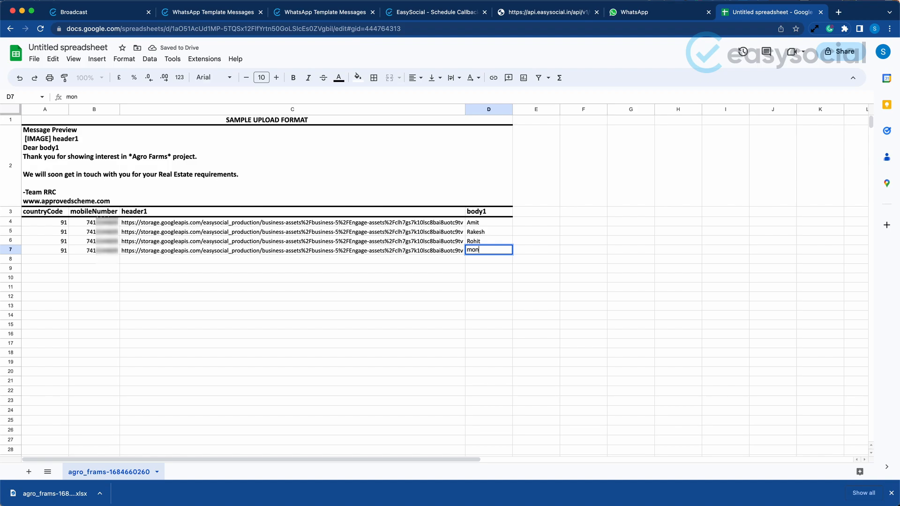
{"action": "key", "text": "Return"}
{"action": "key", "text": "Up"}
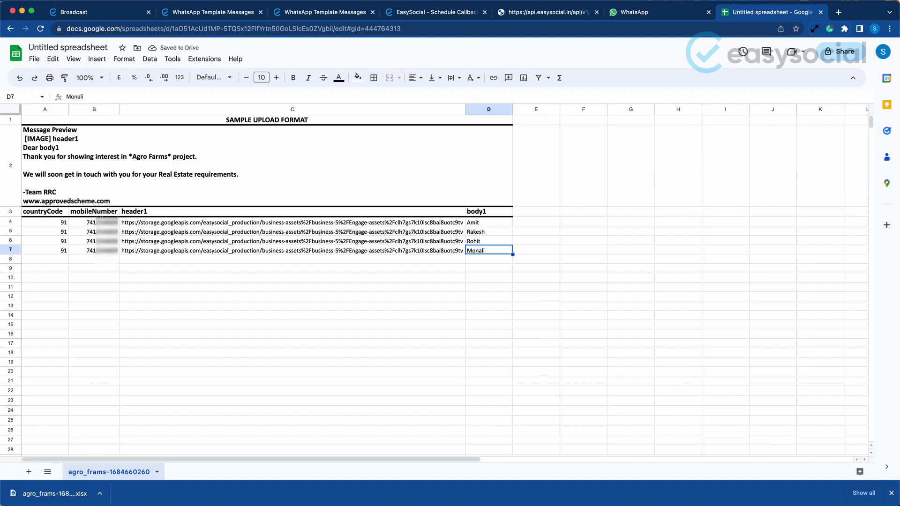
{"action": "left_click", "coordinate": [422, 279]}
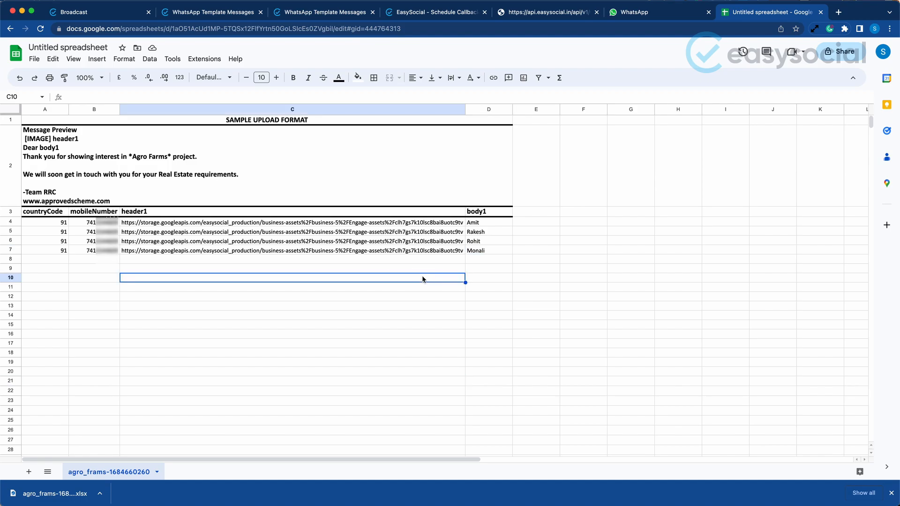
Download the completed spreadsheet in Microsoft Excel (.xlsx) format
{"action": "left_click", "coordinate": [34, 59]}
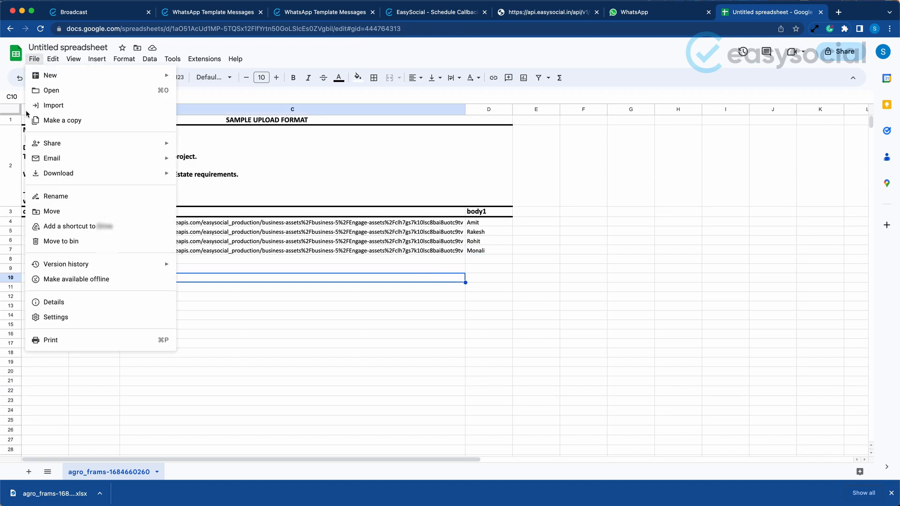
{"action": "mouse_move", "coordinate": [160, 175]}
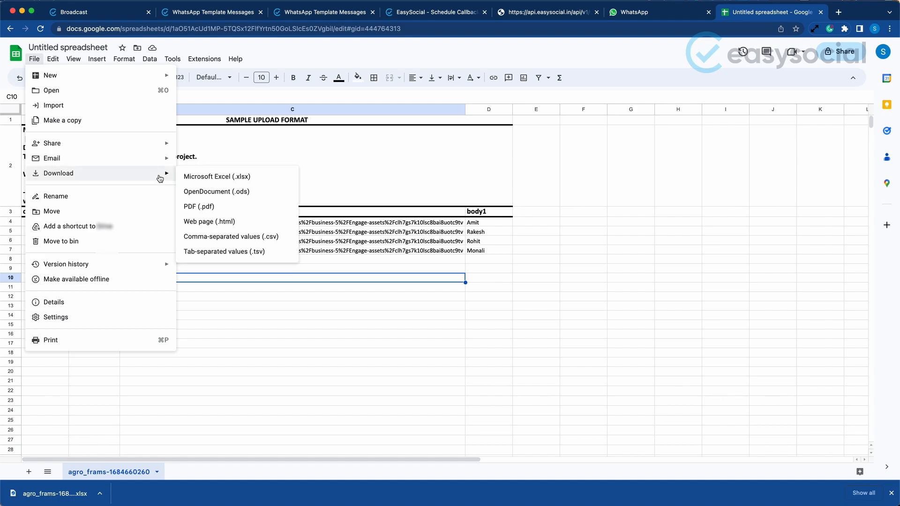
{"action": "left_click", "coordinate": [256, 176]}
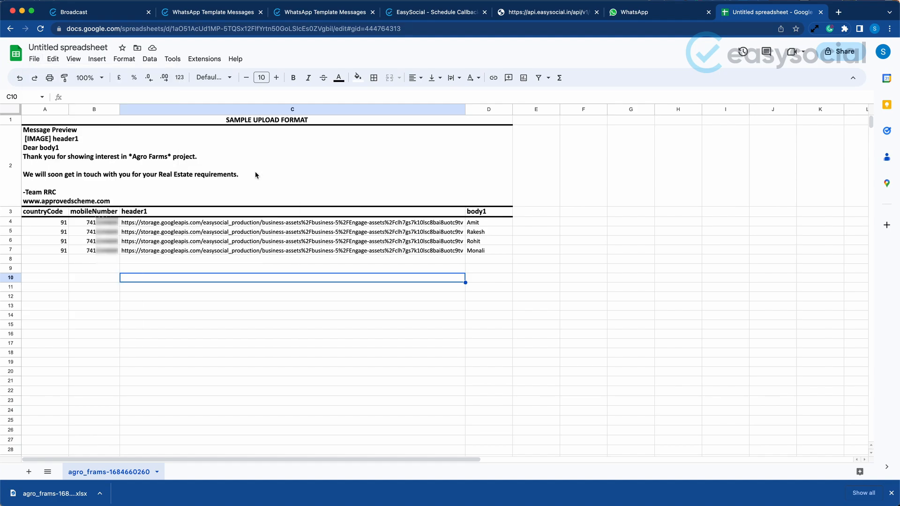
Switch to EasySocial and upload the downloaded Untitled spreadsheet (6).xlsx as the campaign's user data
{"action": "left_click", "coordinate": [93, 13]}
{"action": "scroll", "coordinate": [776, 276], "scroll_direction": "down", "scroll_amount": 3}
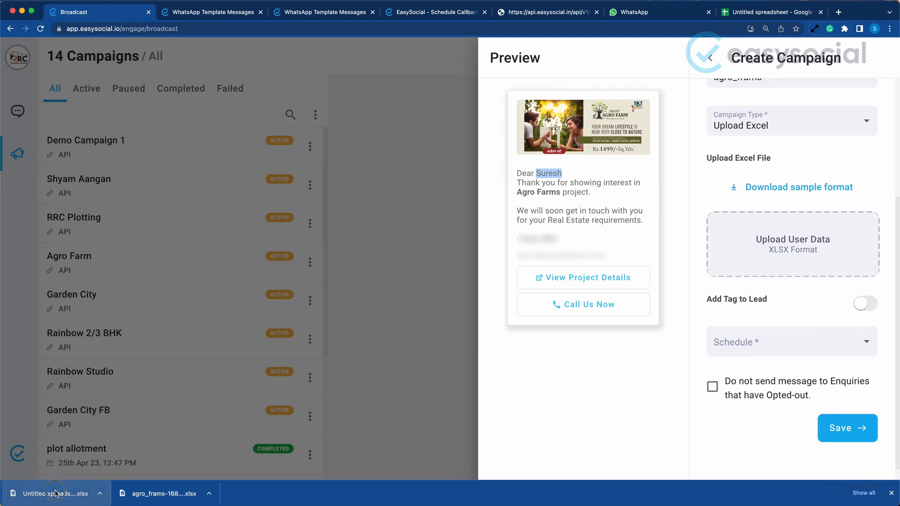
{"action": "left_click_drag", "start_coordinate": [61, 493], "coordinate": [756, 249]}
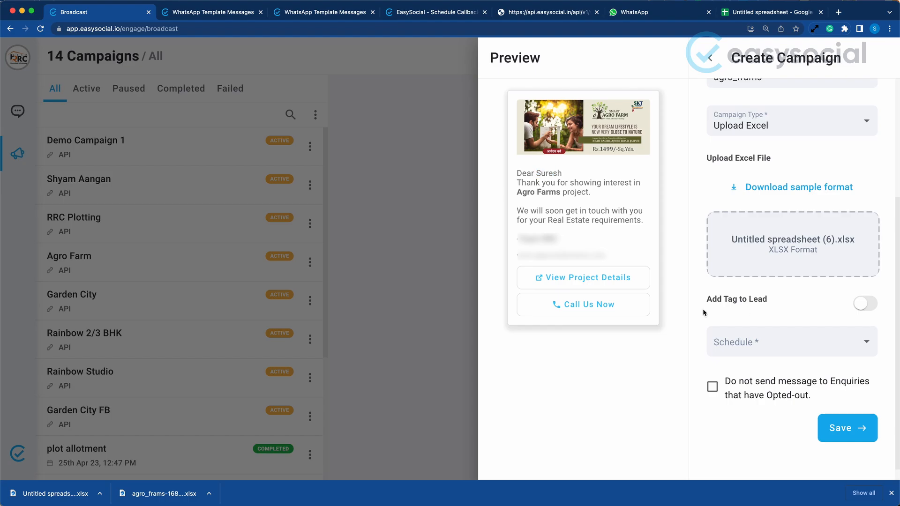
Enable Add Tag to Lead for the campaign and assign the Agro Farms tag
{"action": "left_click", "coordinate": [871, 309]}
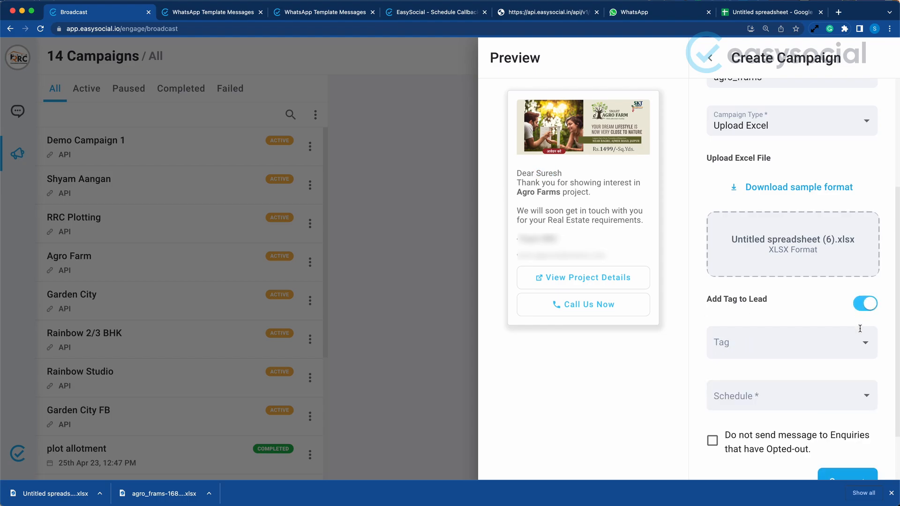
{"action": "left_click", "coordinate": [865, 343]}
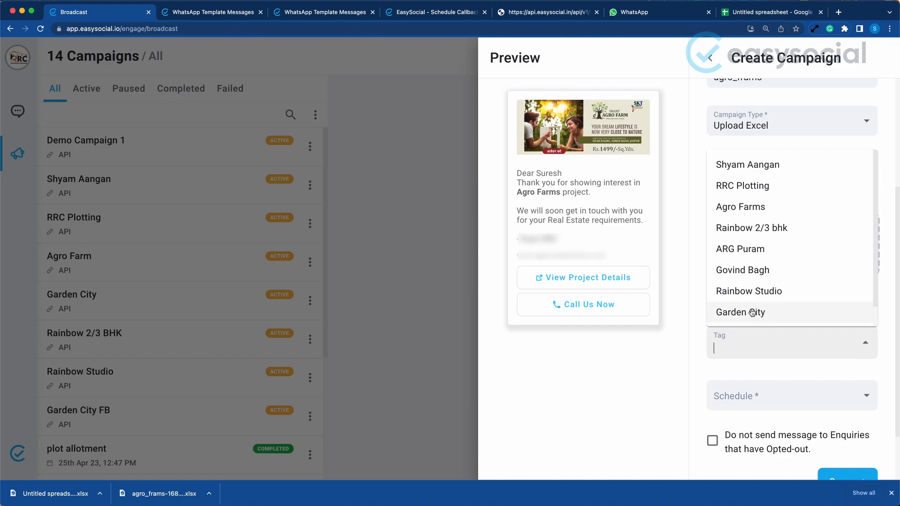
{"action": "scroll", "coordinate": [753, 311], "scroll_direction": "down", "scroll_amount": 1}
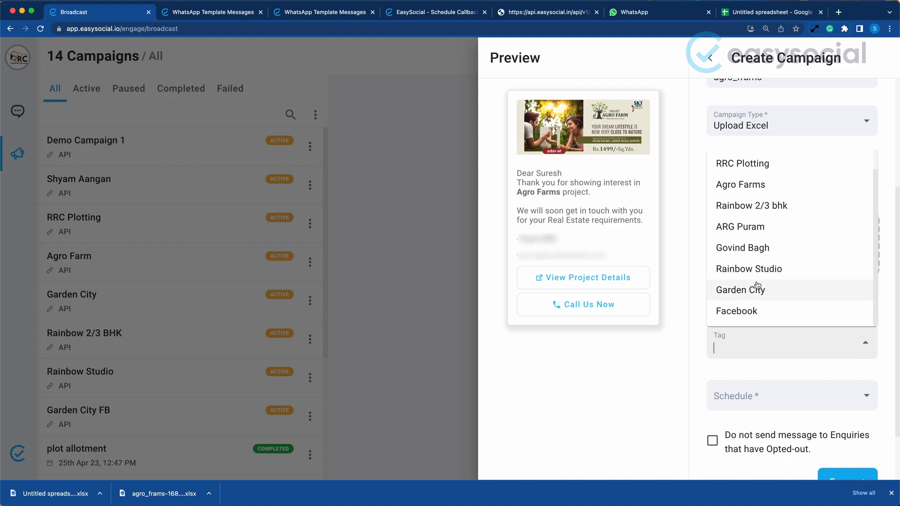
{"action": "scroll", "coordinate": [757, 285], "scroll_direction": "up", "scroll_amount": 1}
{"action": "left_click", "coordinate": [752, 206]}
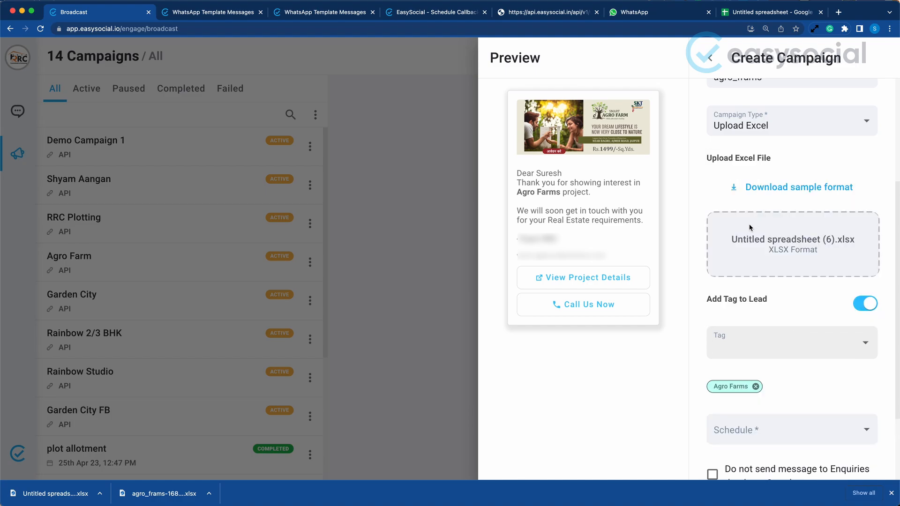
{"action": "left_click", "coordinate": [789, 378]}
Set the campaign's schedule to Schedule Now
{"action": "scroll", "coordinate": [808, 390], "scroll_direction": "down", "scroll_amount": 1}
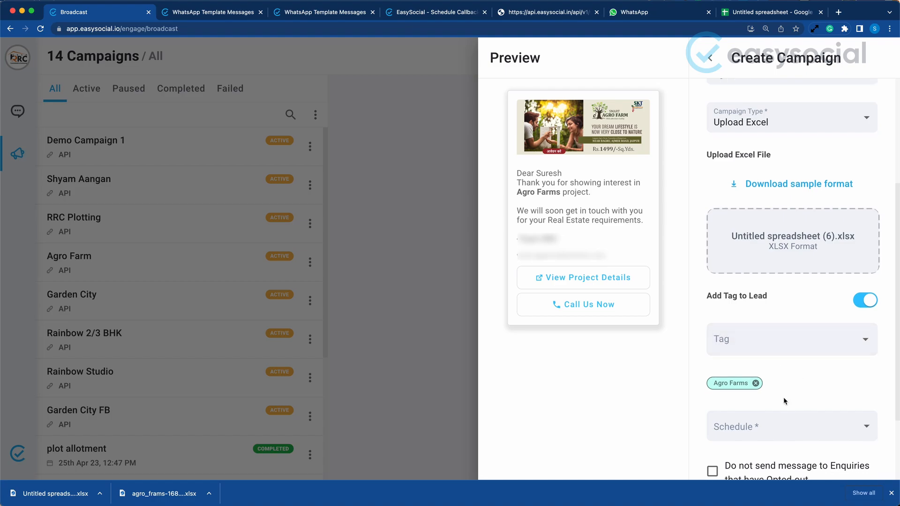
{"action": "scroll", "coordinate": [783, 398], "scroll_direction": "down", "scroll_amount": 3}
{"action": "left_click", "coordinate": [790, 330]}
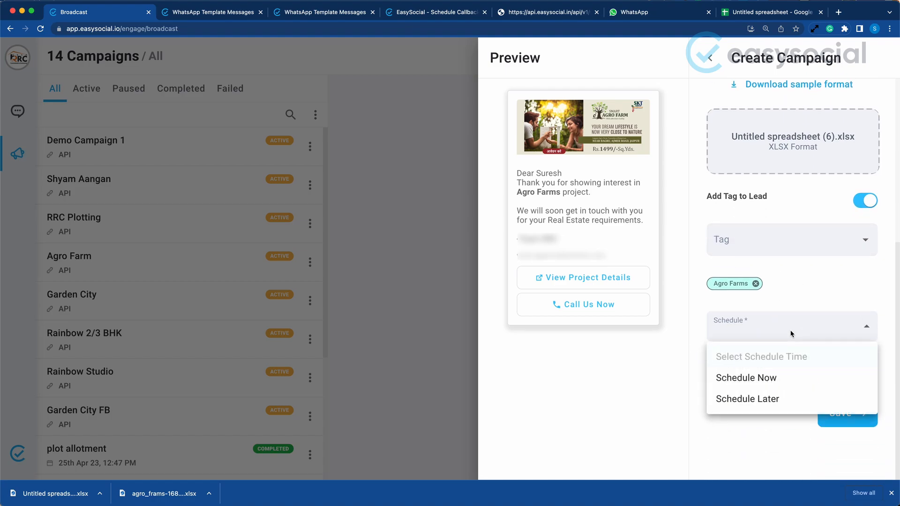
{"action": "left_click", "coordinate": [764, 378]}
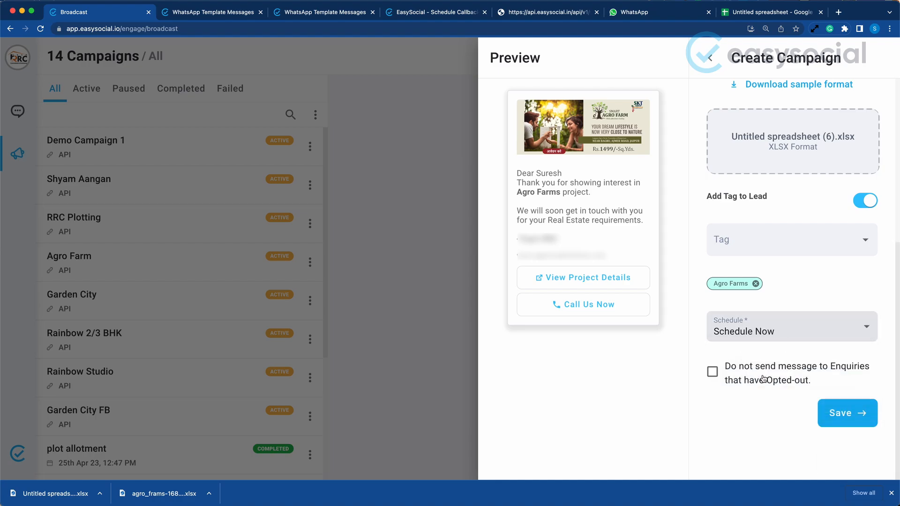
Try the Schedule Later option with the campaign's date and time set to 06/16/2023 03:30 PM
{"action": "left_click", "coordinate": [796, 320]}
{"action": "left_click", "coordinate": [763, 398]}
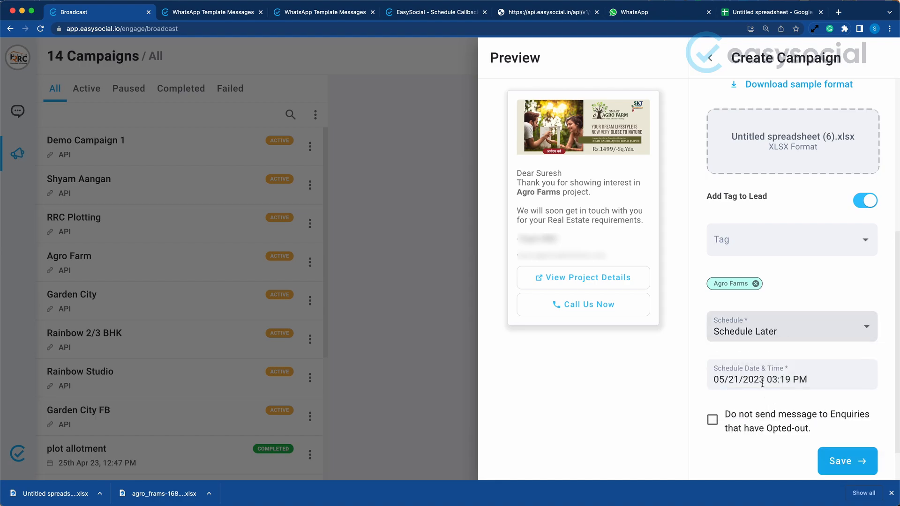
{"action": "left_click", "coordinate": [736, 368]}
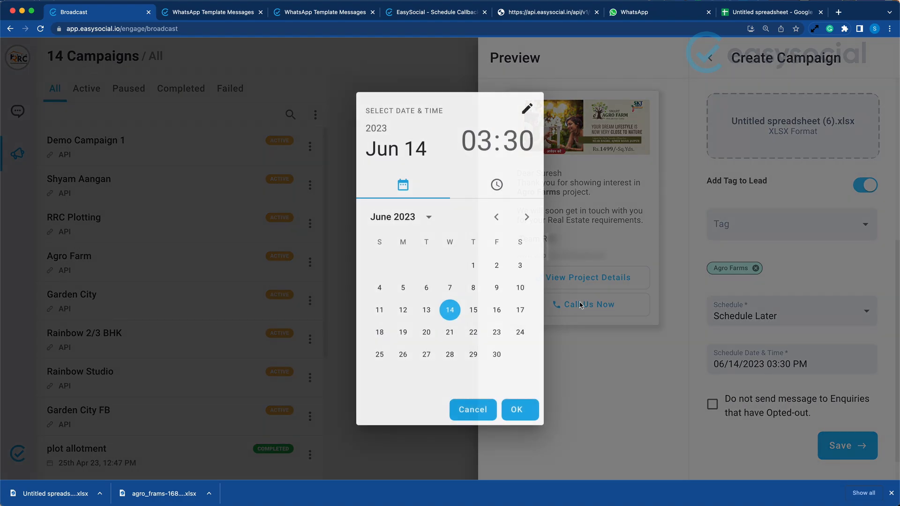
{"action": "left_click", "coordinate": [497, 309]}
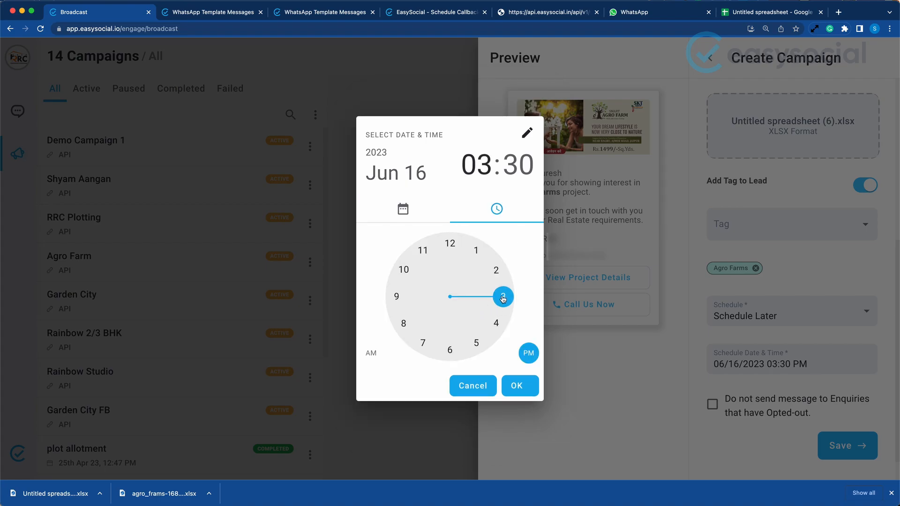
{"action": "left_click", "coordinate": [523, 392]}
Try the option that excludes opted-out enquiries, clear it again, and return the schedule to Schedule Now
{"action": "left_click", "coordinate": [727, 410]}
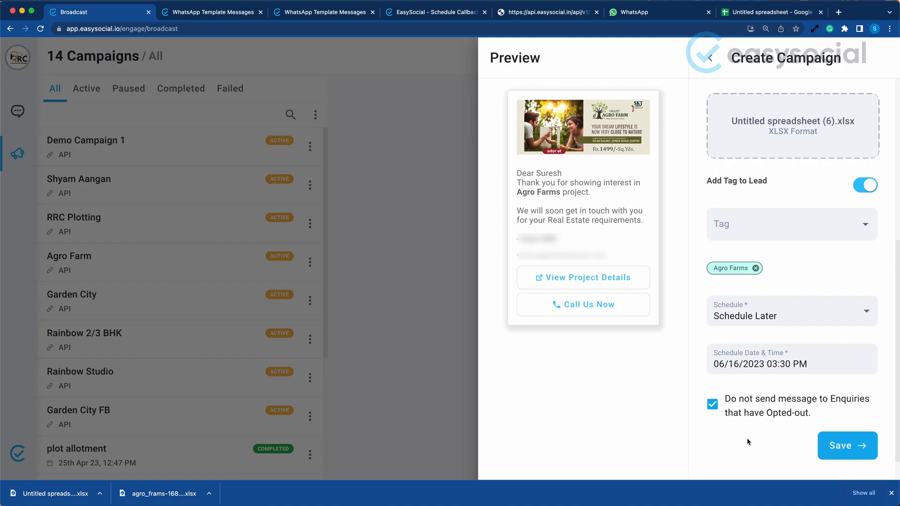
{"action": "left_click", "coordinate": [741, 408]}
{"action": "left_click", "coordinate": [794, 322]}
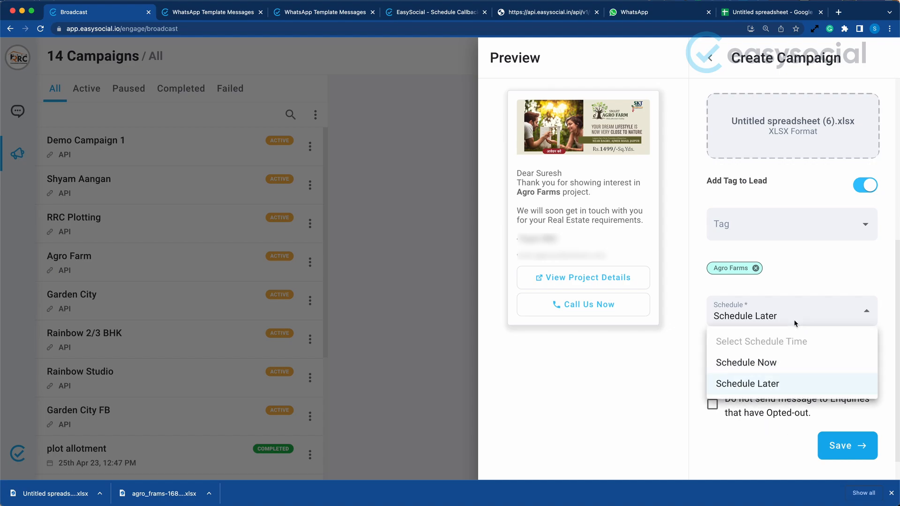
{"action": "left_click", "coordinate": [762, 364]}
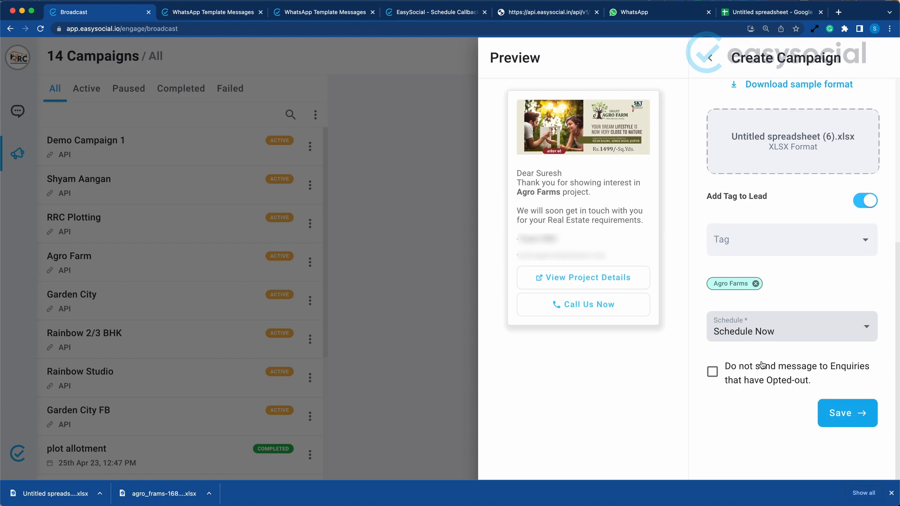
Save the campaign and compare the messages received in WhatsApp with the body1 names in the Google Sheets spreadsheet
{"action": "left_click", "coordinate": [837, 416]}
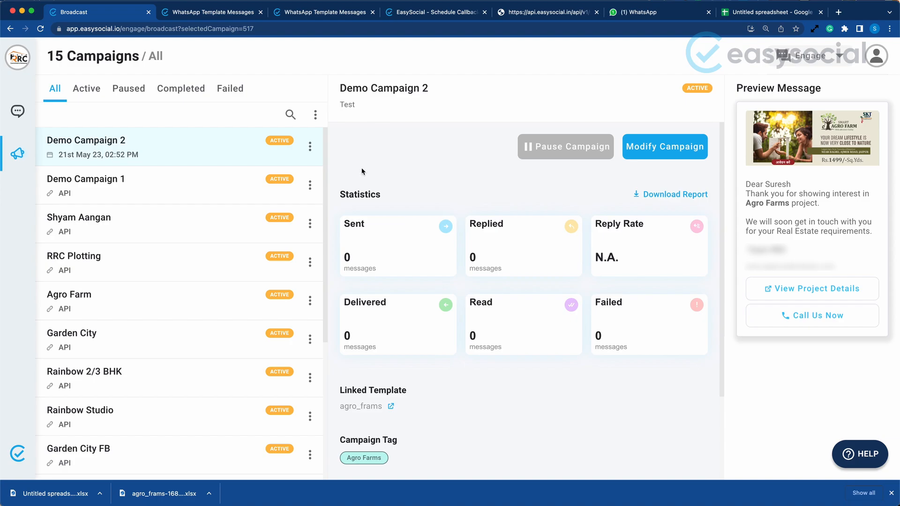
{"action": "left_click", "coordinate": [653, 14]}
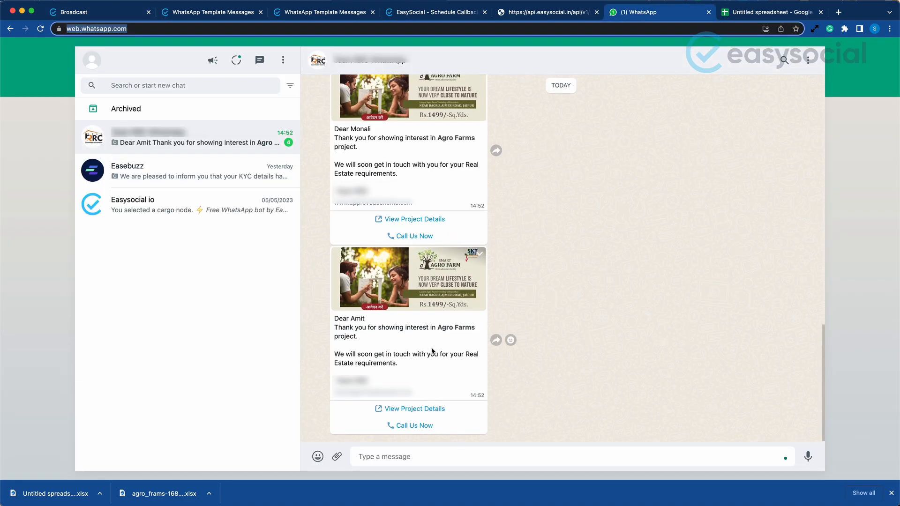
{"action": "scroll", "coordinate": [385, 337], "scroll_direction": "up", "scroll_amount": 1}
{"action": "scroll", "coordinate": [387, 337], "scroll_direction": "up", "scroll_amount": 10}
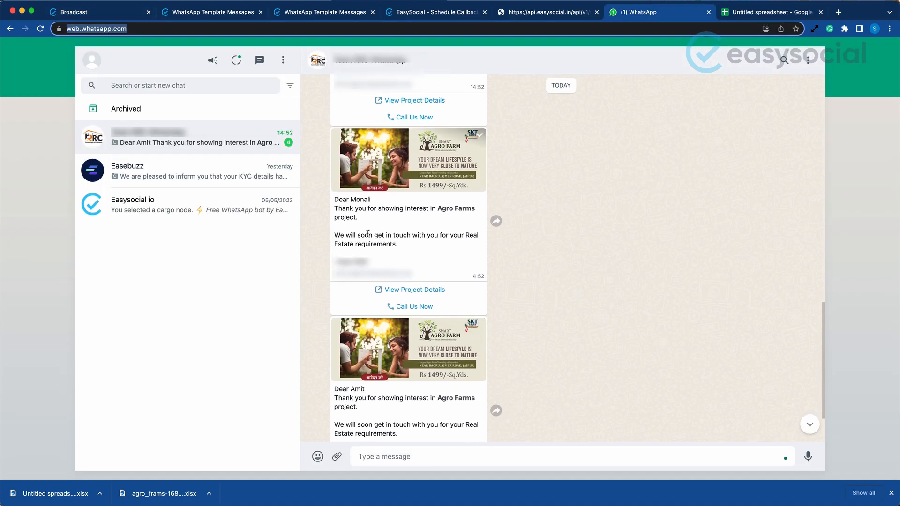
{"action": "scroll", "coordinate": [370, 223], "scroll_direction": "up", "scroll_amount": 4}
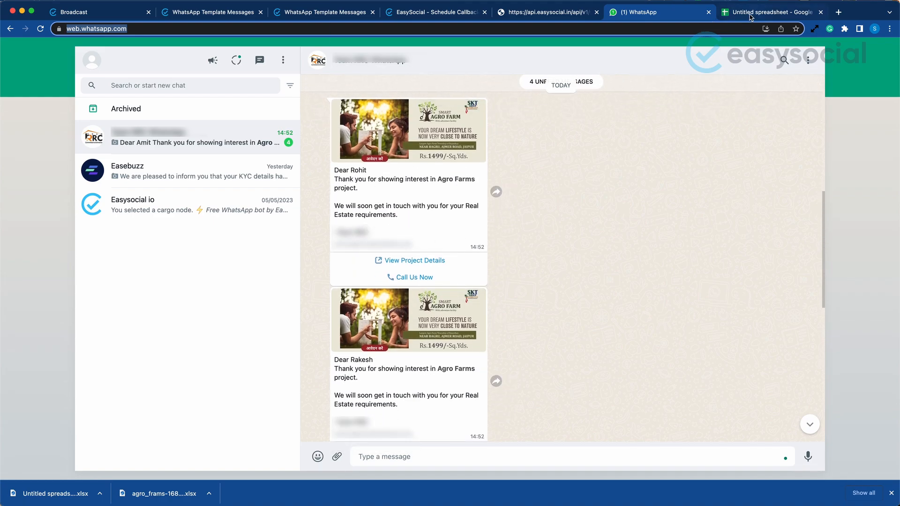
{"action": "left_click", "coordinate": [750, 15]}
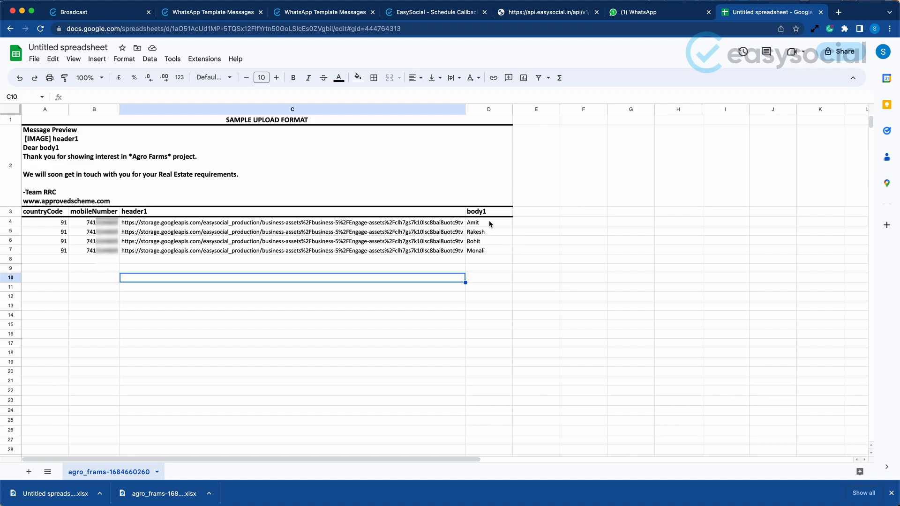
{"action": "left_click_drag", "start_coordinate": [490, 224], "coordinate": [485, 254]}
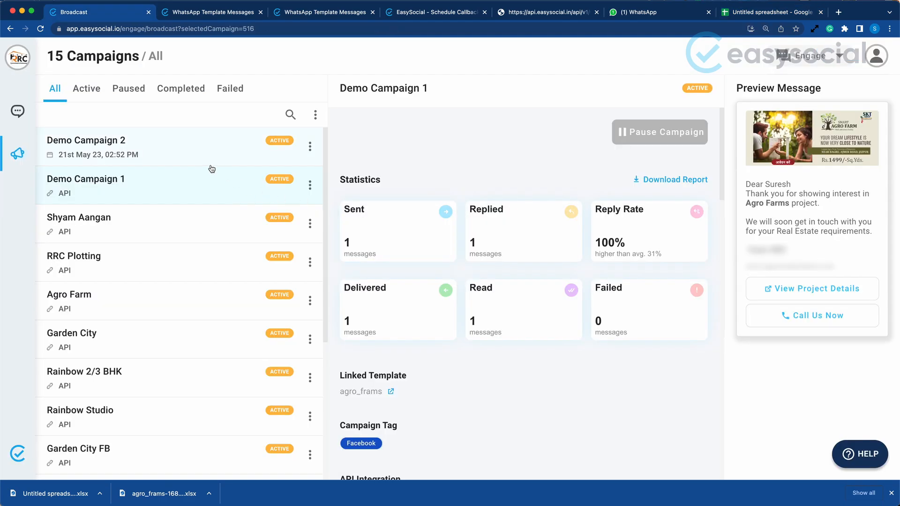
Check Demo Campaign 2's delivery statistics in EasySocial, open the received chat in WhatsApp, and refresh the campaign's statistics
{"action": "left_click", "coordinate": [211, 139]}
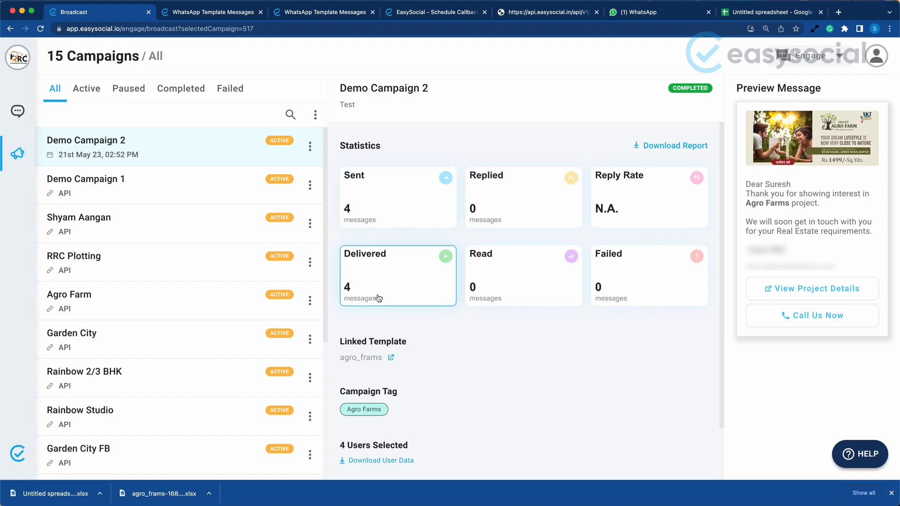
{"action": "left_click", "coordinate": [633, 12]}
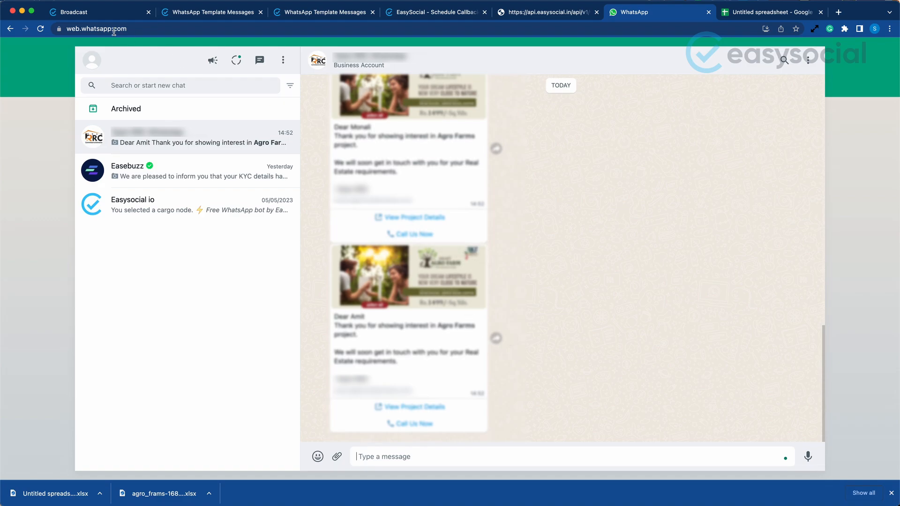
{"action": "left_click", "coordinate": [103, 12]}
{"action": "left_click", "coordinate": [153, 179]}
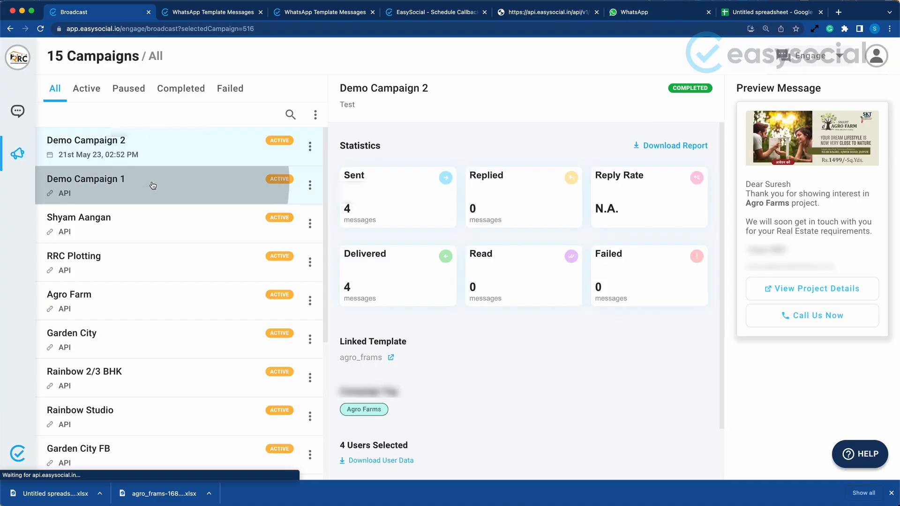
{"action": "left_click", "coordinate": [192, 149]}
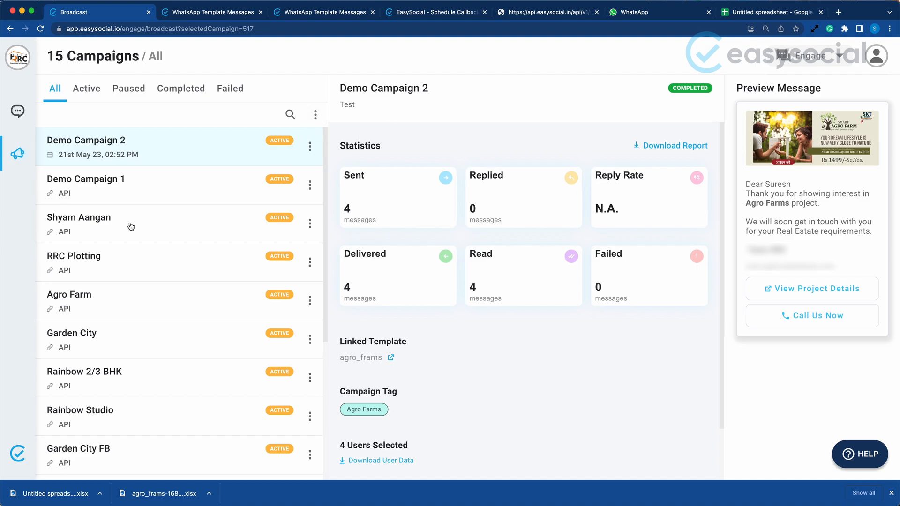
Open the most recent enquiry in Chat and remove its Facebook and Agro Farms tags
{"action": "left_click", "coordinate": [17, 109]}
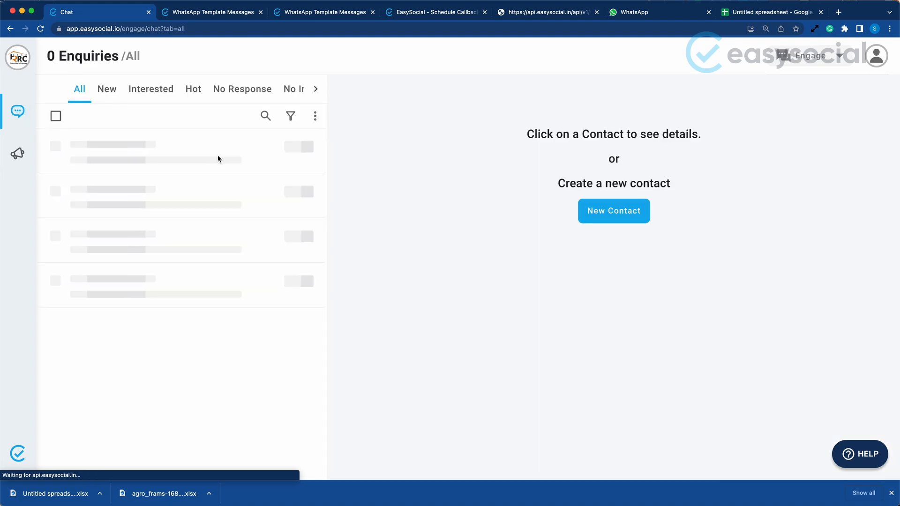
{"action": "left_click", "coordinate": [195, 150]}
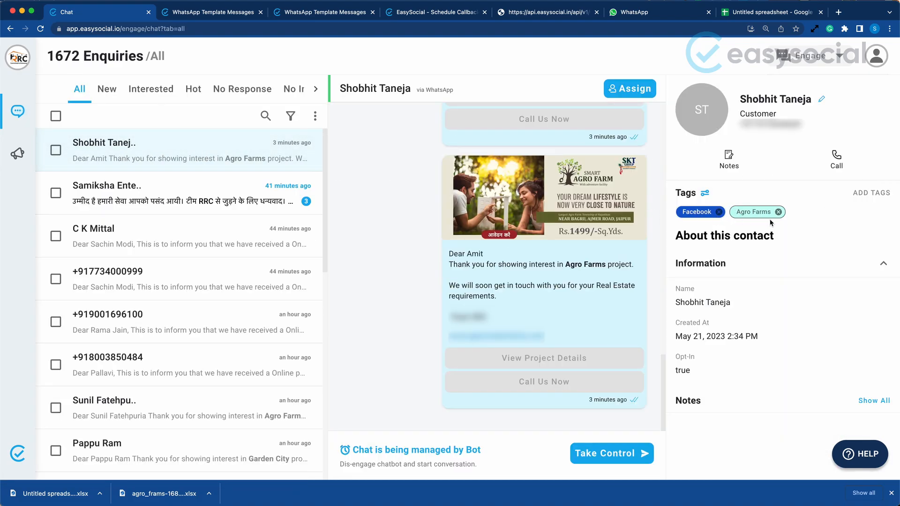
{"action": "left_click", "coordinate": [719, 212]}
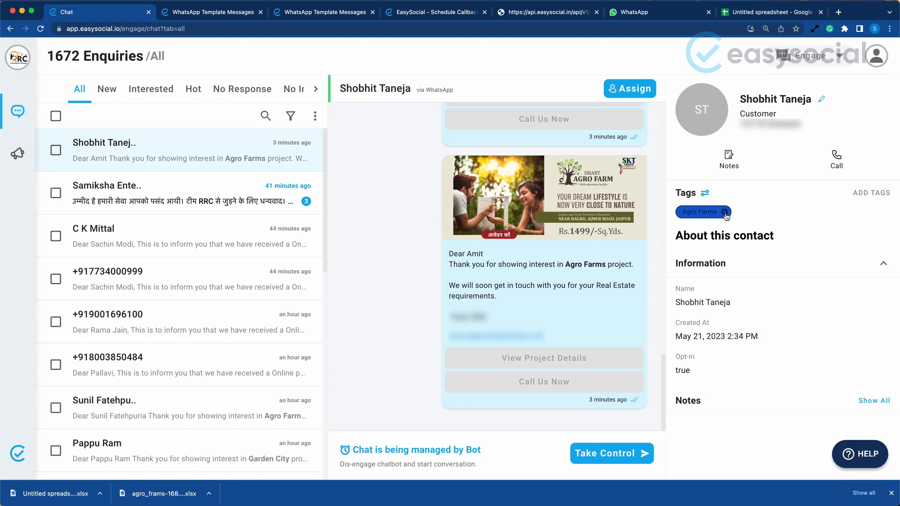
{"action": "left_click", "coordinate": [721, 212]}
Create a new tag titled "Test for demo" for the open contact
{"action": "left_click", "coordinate": [872, 195]}
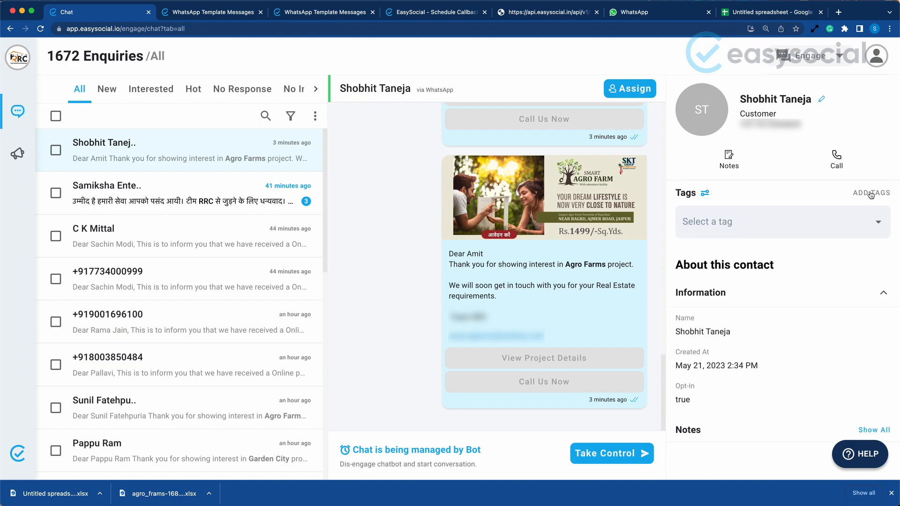
{"action": "left_click", "coordinate": [704, 194]}
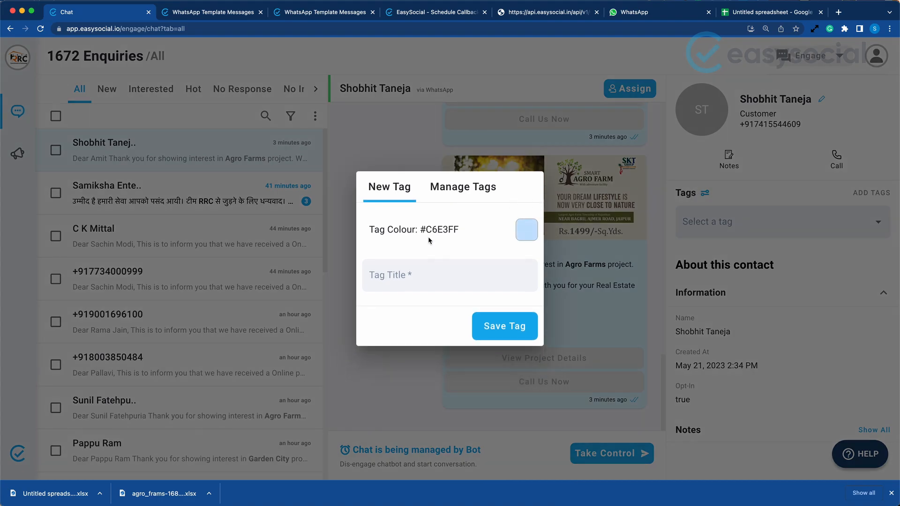
{"action": "left_click", "coordinate": [416, 280]}
{"action": "type", "text": "Te"}
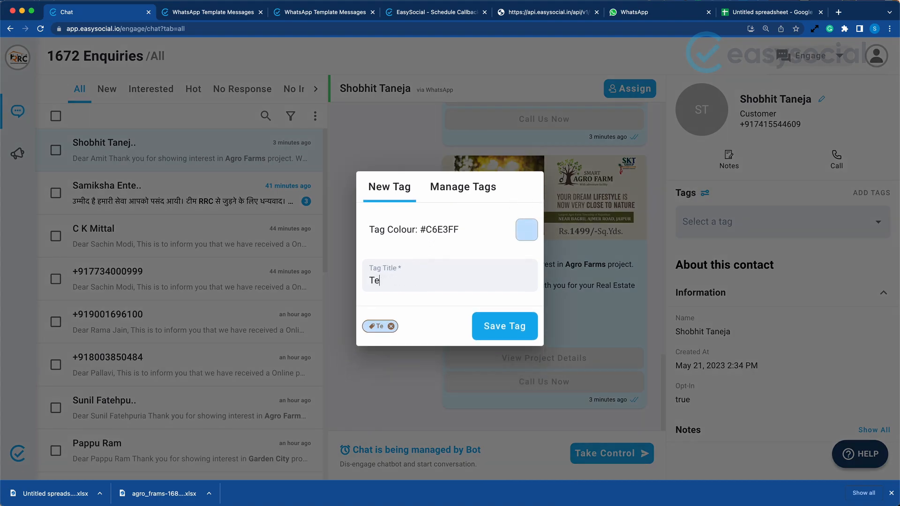
{"action": "type", "text": "st for demo"}
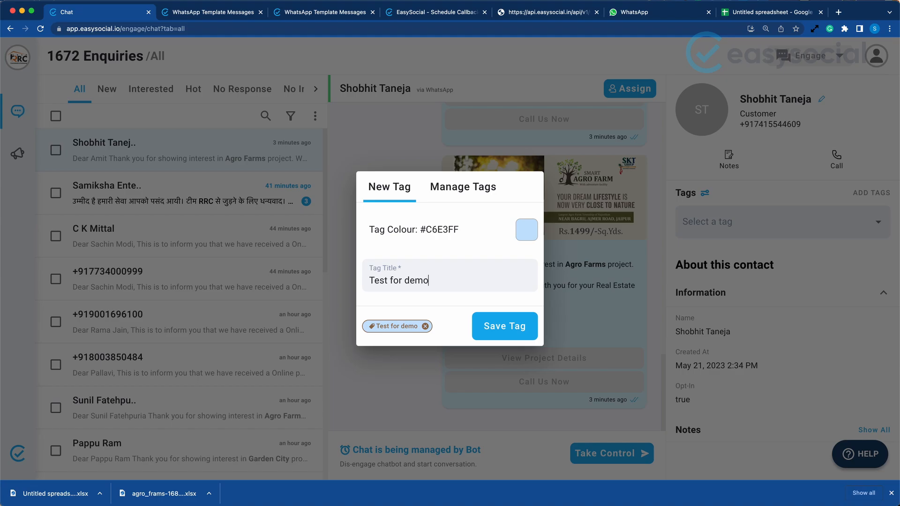
{"action": "left_click", "coordinate": [514, 339]}
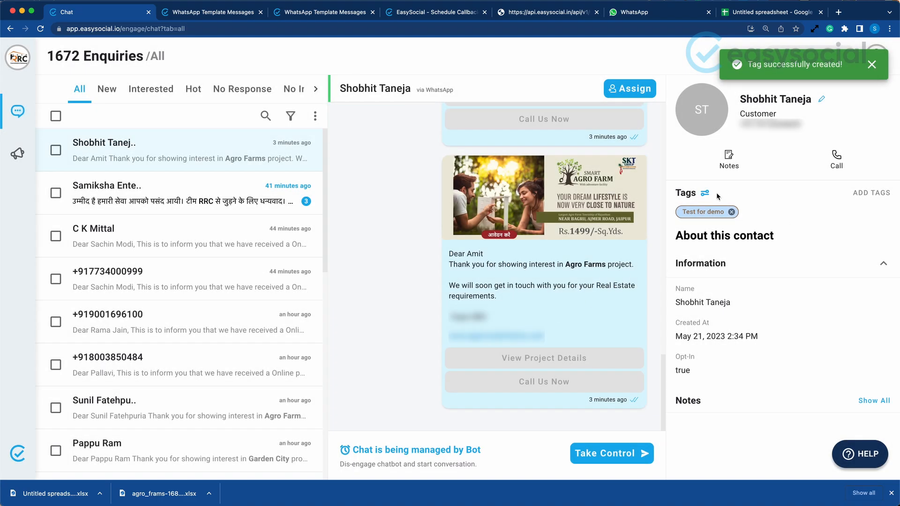
Start a new broadcast campaign named "Demo Campaign 3" with the details "test"
{"action": "left_click", "coordinate": [16, 160]}
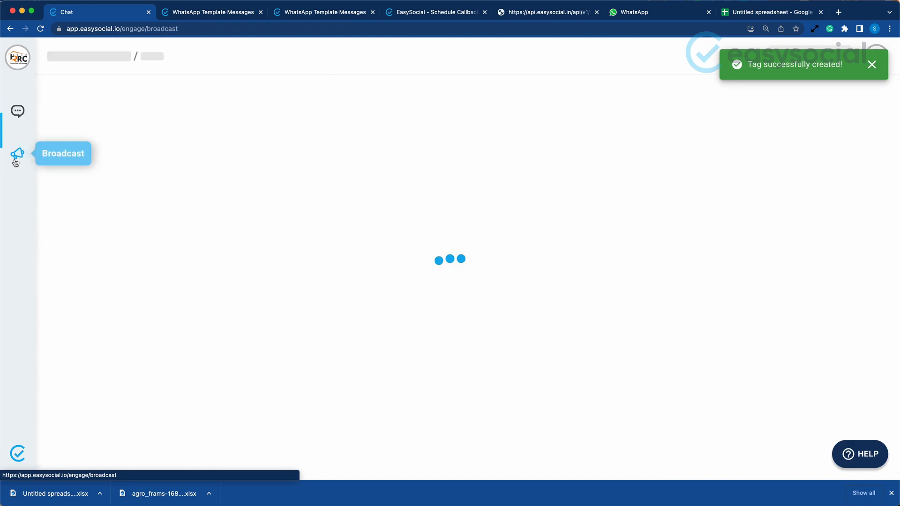
{"action": "left_click", "coordinate": [316, 115]}
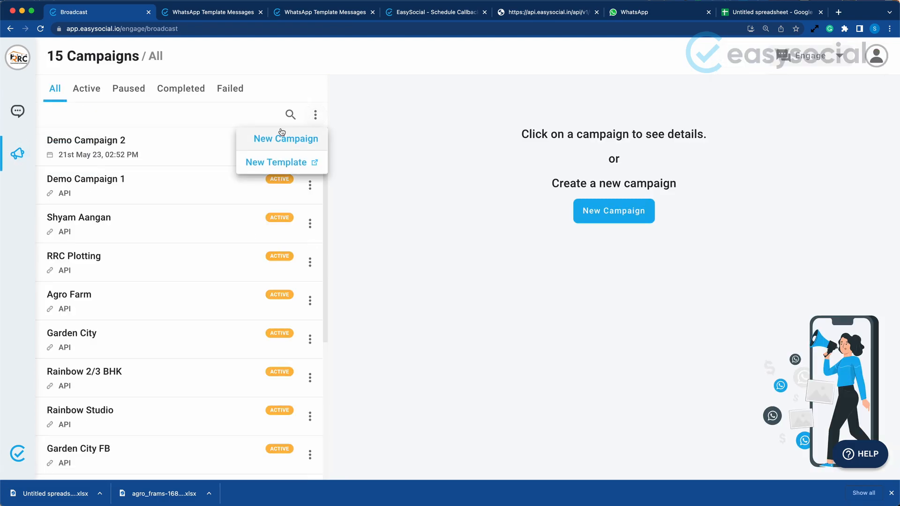
{"action": "left_click", "coordinate": [267, 136]}
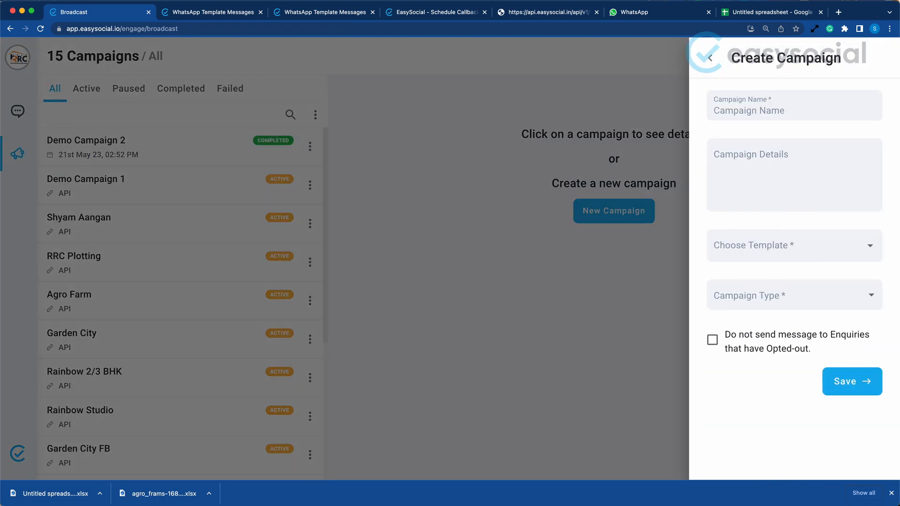
{"action": "type", "text": "Demo Campaign 3"}
{"action": "left_click", "coordinate": [798, 153]}
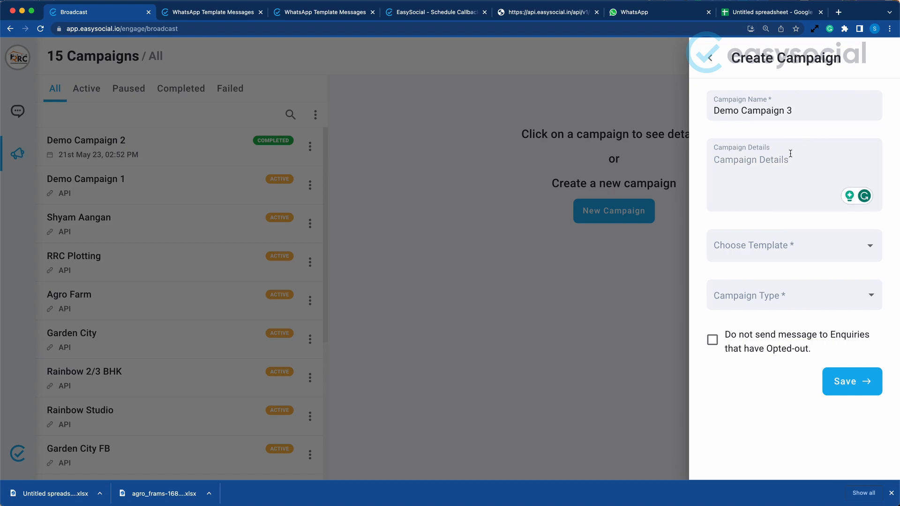
{"action": "type", "text": "test"}
Choose the agro_frams template for the campaign and set its campaign type to Tagged Enquiries
{"action": "left_click", "coordinate": [749, 245]}
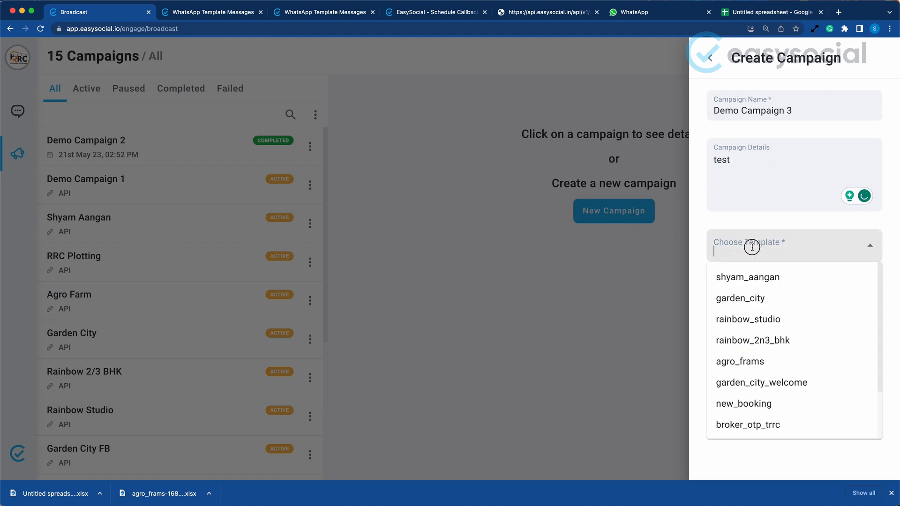
{"action": "left_click", "coordinate": [765, 362]}
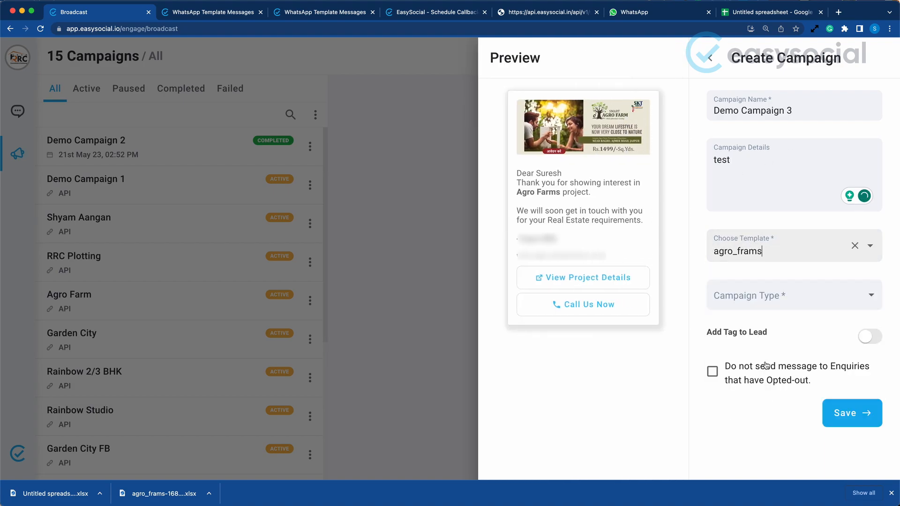
{"action": "left_click", "coordinate": [805, 301]}
{"action": "left_click", "coordinate": [805, 298]}
{"action": "left_click", "coordinate": [806, 299]}
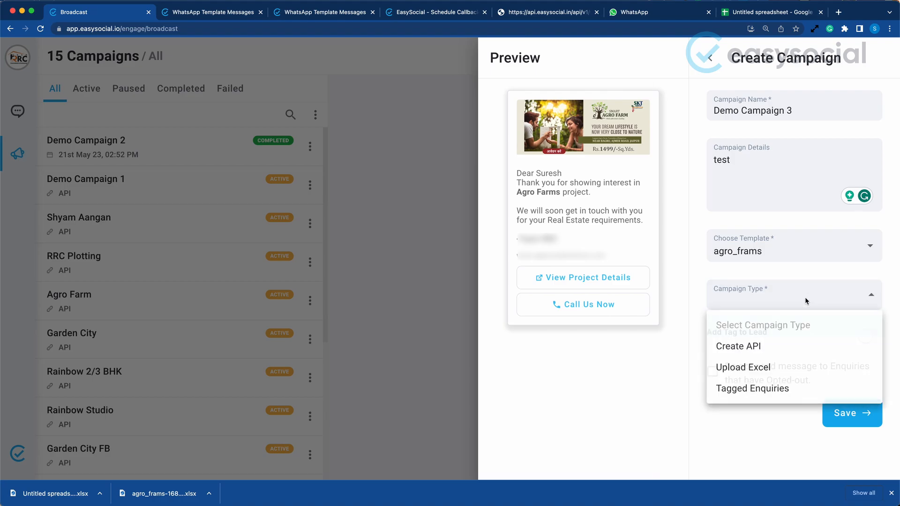
{"action": "left_click", "coordinate": [756, 388]}
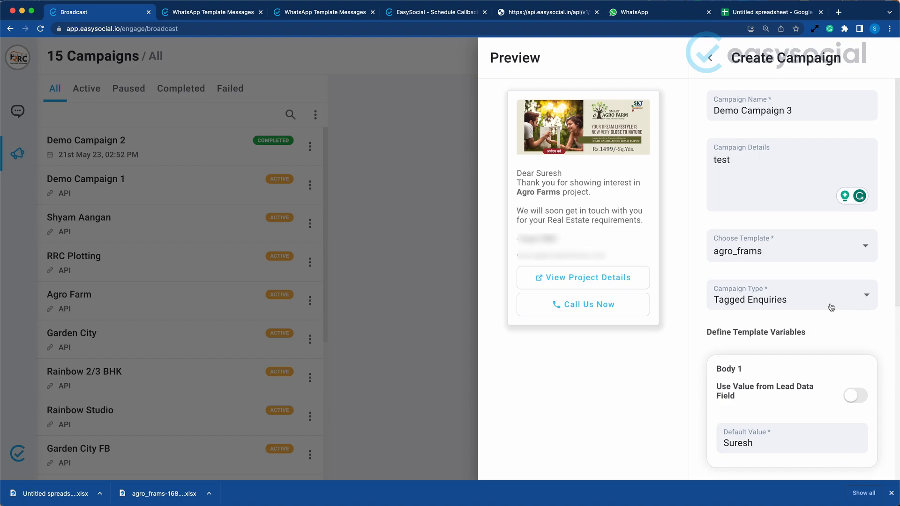
Make the Body 1 template variable use its value from the Name lead data field
{"action": "scroll", "coordinate": [831, 307], "scroll_direction": "down", "scroll_amount": 2}
{"action": "left_click_drag", "start_coordinate": [707, 259], "coordinate": [781, 259]}
{"action": "left_click", "coordinate": [722, 280]}
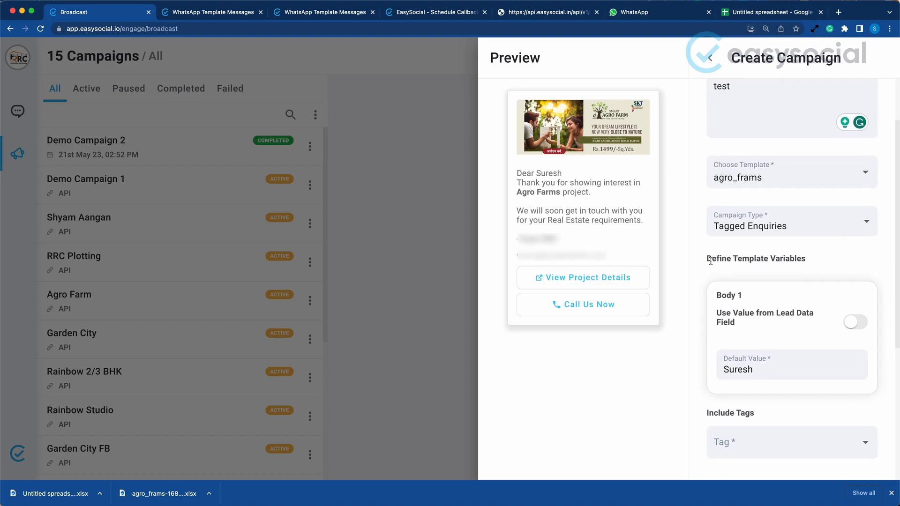
{"action": "left_click_drag", "start_coordinate": [711, 260], "coordinate": [800, 266]}
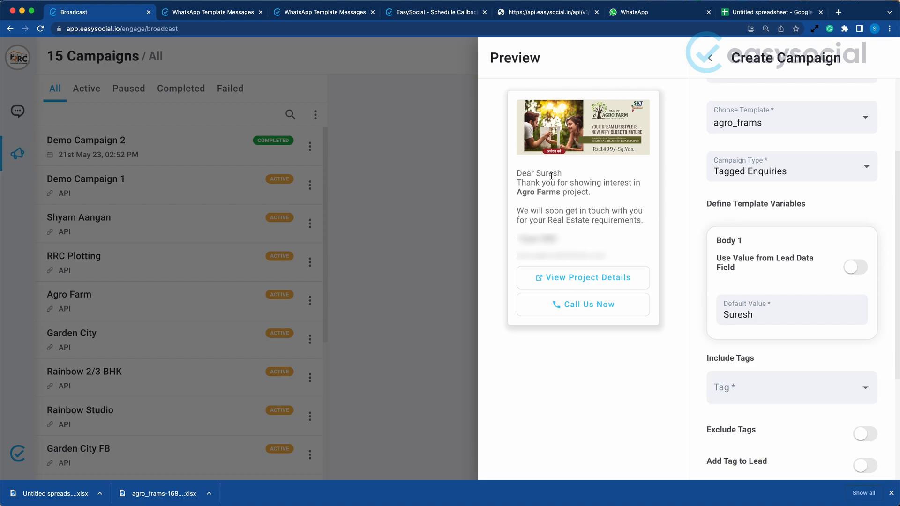
{"action": "double_click", "coordinate": [551, 175]}
{"action": "left_click", "coordinate": [855, 276]}
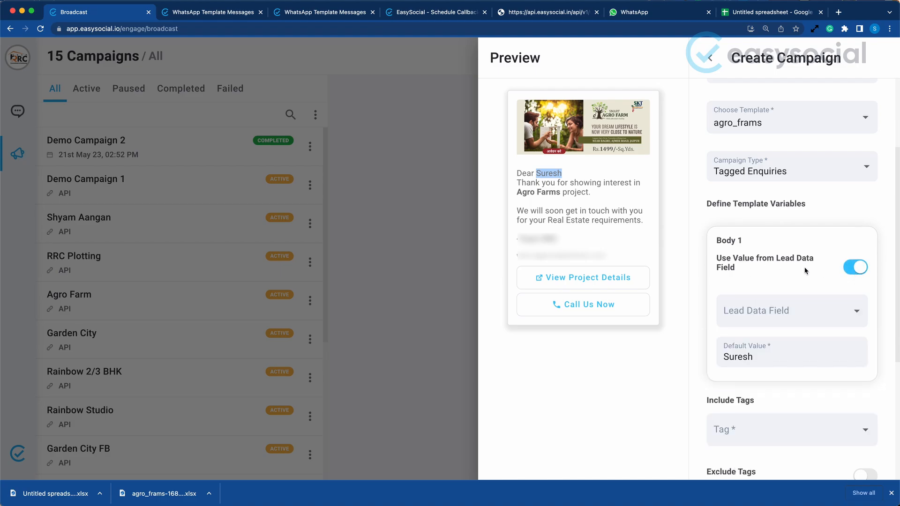
{"action": "left_click", "coordinate": [813, 311]}
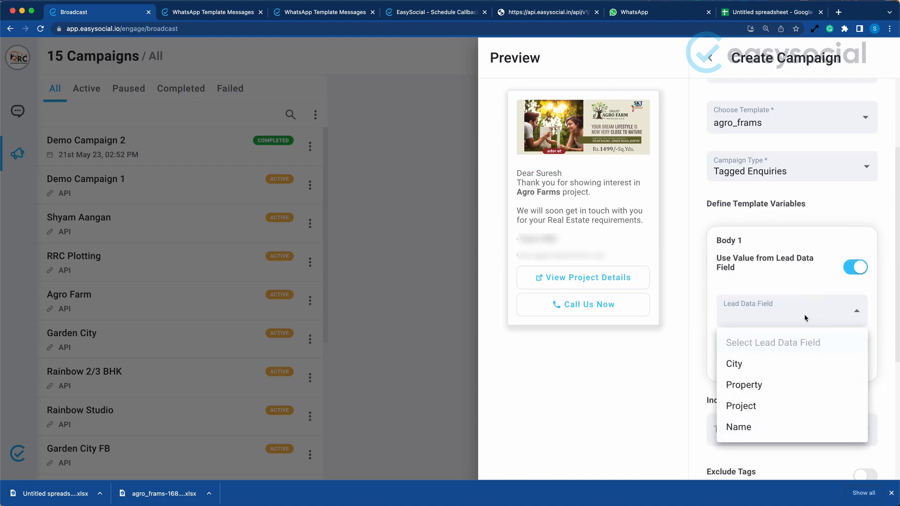
{"action": "left_click", "coordinate": [744, 428]}
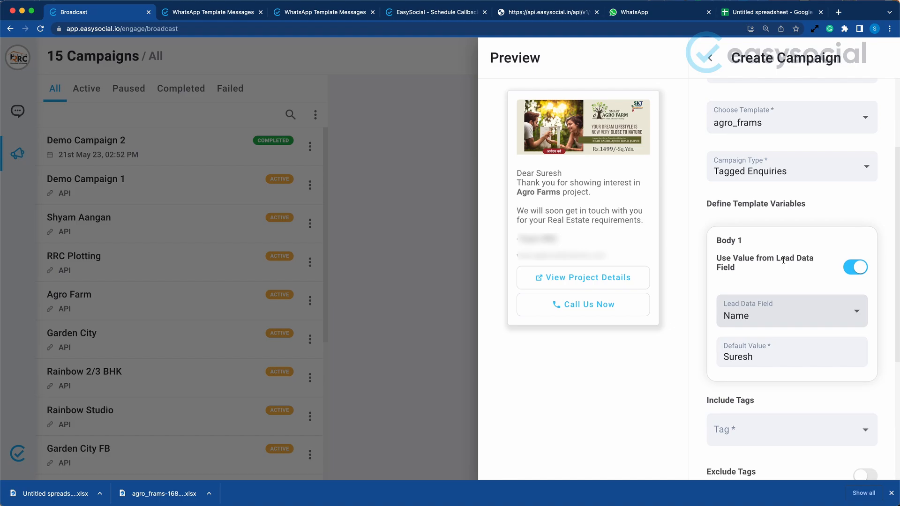
Duplicate the Broadcast browser tab and open the most recent enquiry's contact details in Chat
{"action": "right_click", "coordinate": [79, 18]}
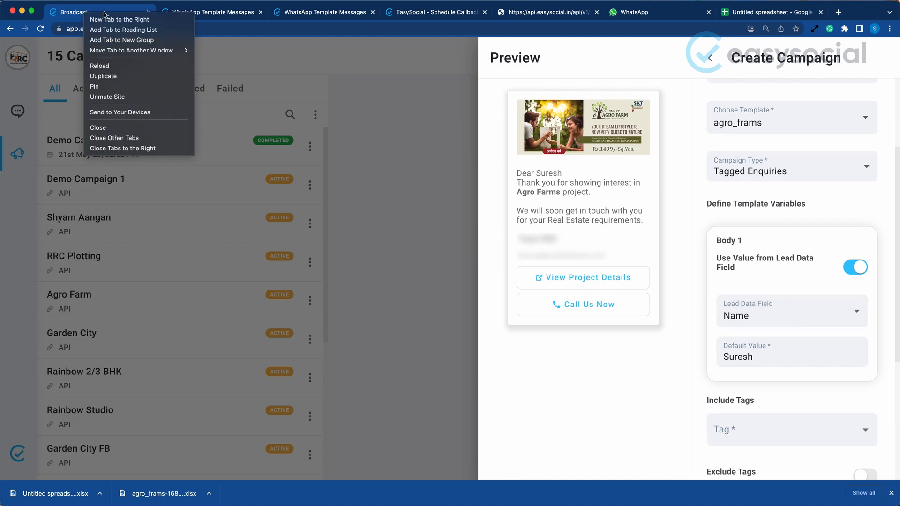
{"action": "left_click", "coordinate": [131, 76]}
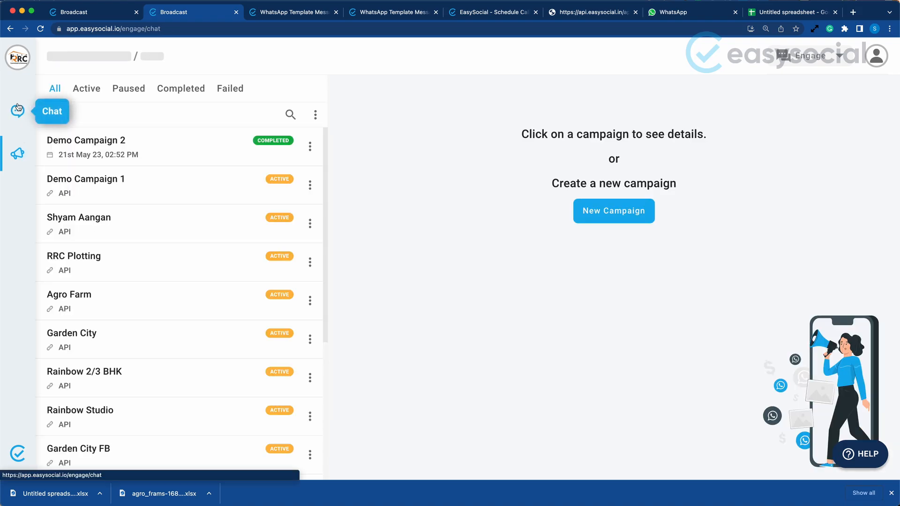
{"action": "left_click", "coordinate": [17, 111]}
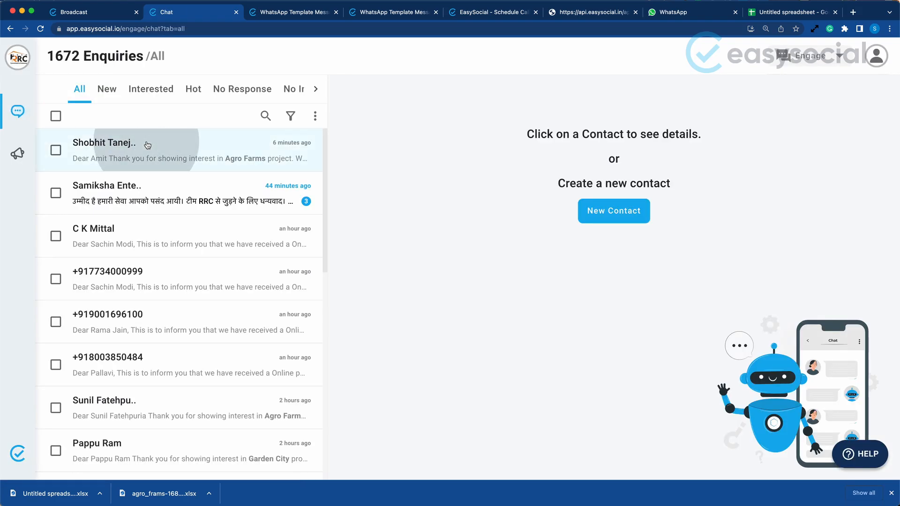
{"action": "left_click", "coordinate": [145, 145]}
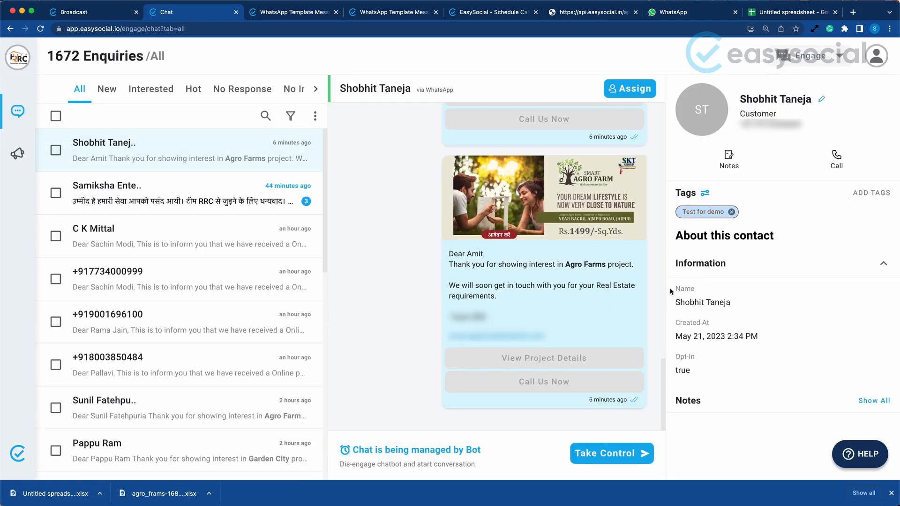
Check the contact's name field in Chat, and in the Broadcast campaign form set the Body 1 variable's default value to Customer
{"action": "left_click_drag", "start_coordinate": [671, 289], "coordinate": [734, 304]}
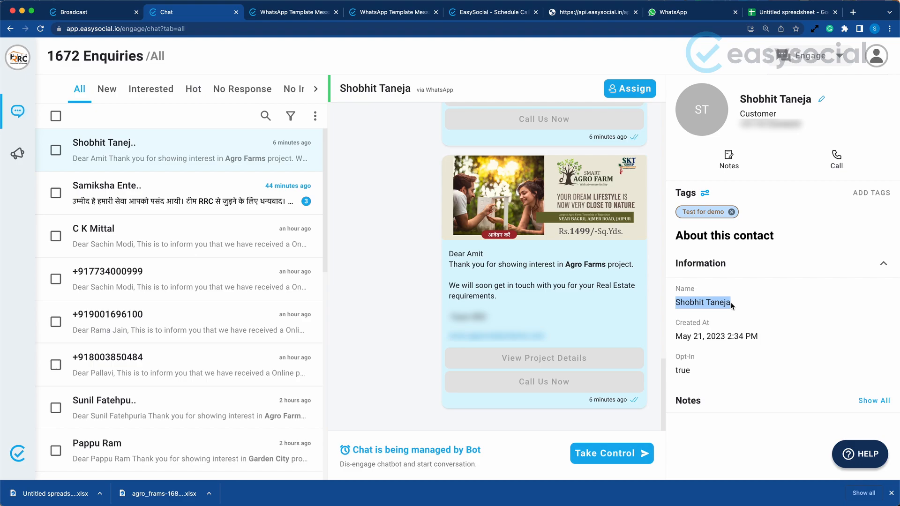
{"action": "left_click", "coordinate": [77, 11]}
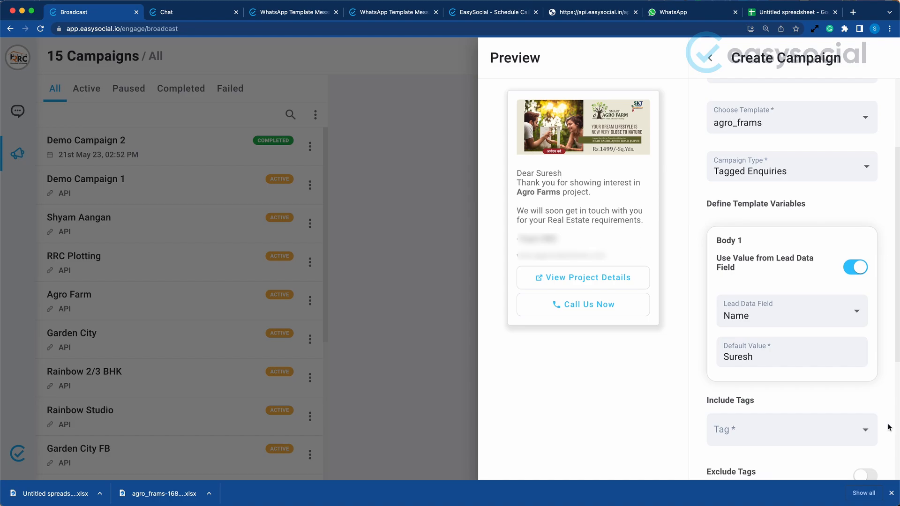
{"action": "double_click", "coordinate": [793, 359]}
{"action": "key", "text": "BackSpace"}
{"action": "type", "text": "Customer"}
{"action": "scroll", "coordinate": [703, 249], "scroll_direction": "down", "scroll_amount": 5}
{"action": "scroll", "coordinate": [702, 249], "scroll_direction": "up", "scroll_amount": 1}
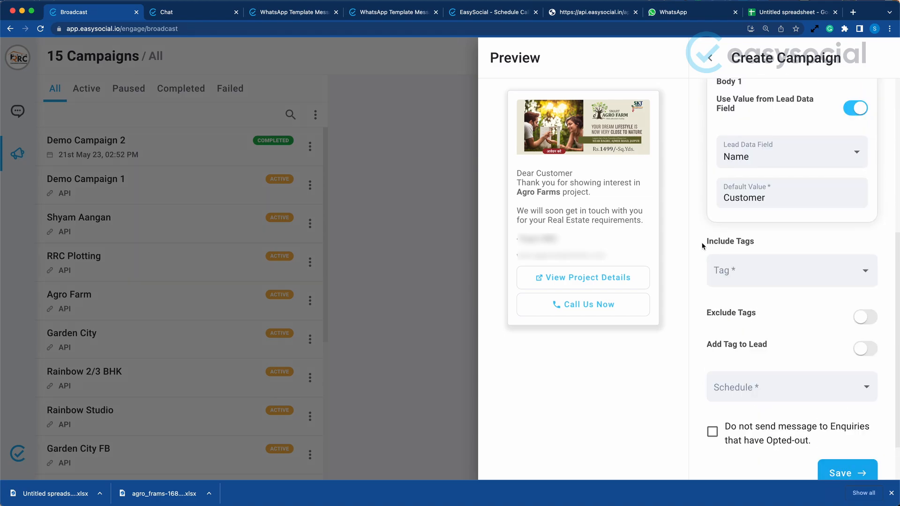
Choose Test for demo as an included tag for the campaign
{"action": "left_click_drag", "start_coordinate": [702, 242], "coordinate": [765, 243]}
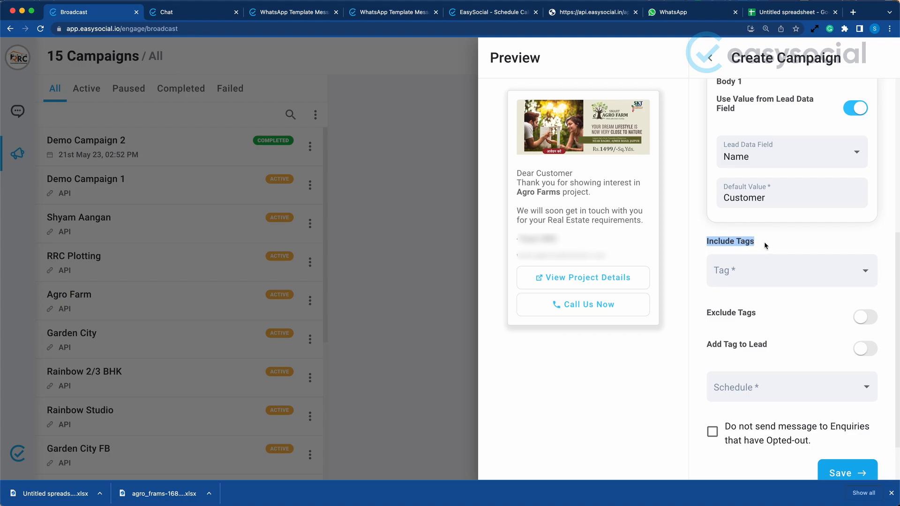
{"action": "left_click", "coordinate": [867, 274]}
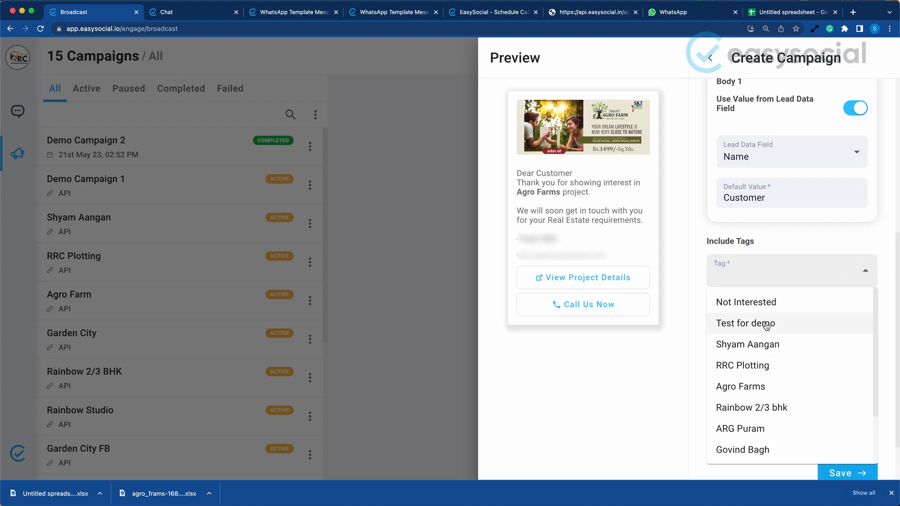
{"action": "left_click", "coordinate": [766, 326]}
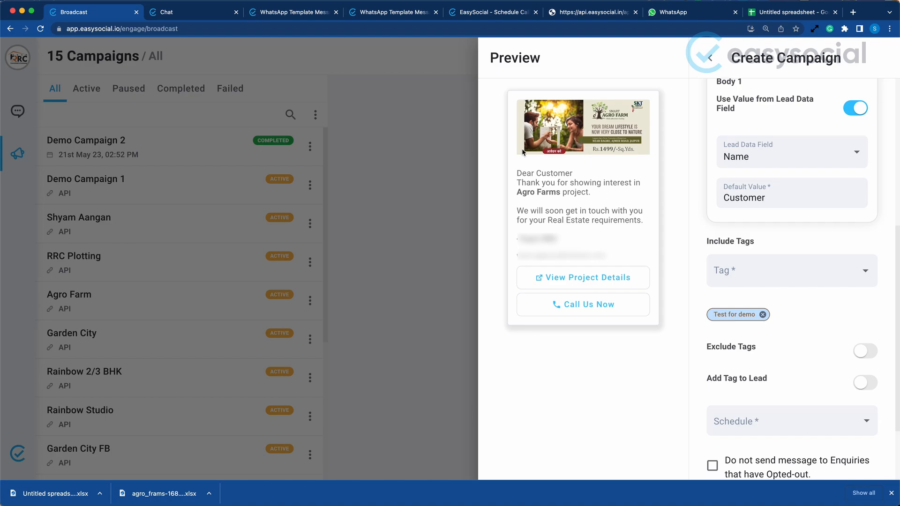
{"action": "left_click_drag", "start_coordinate": [527, 192], "coordinate": [596, 181]}
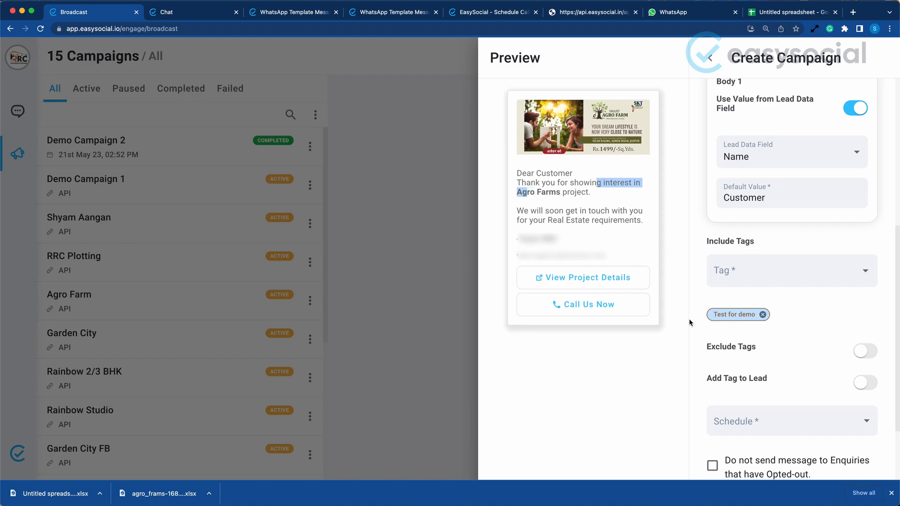
{"action": "left_click", "coordinate": [788, 317]}
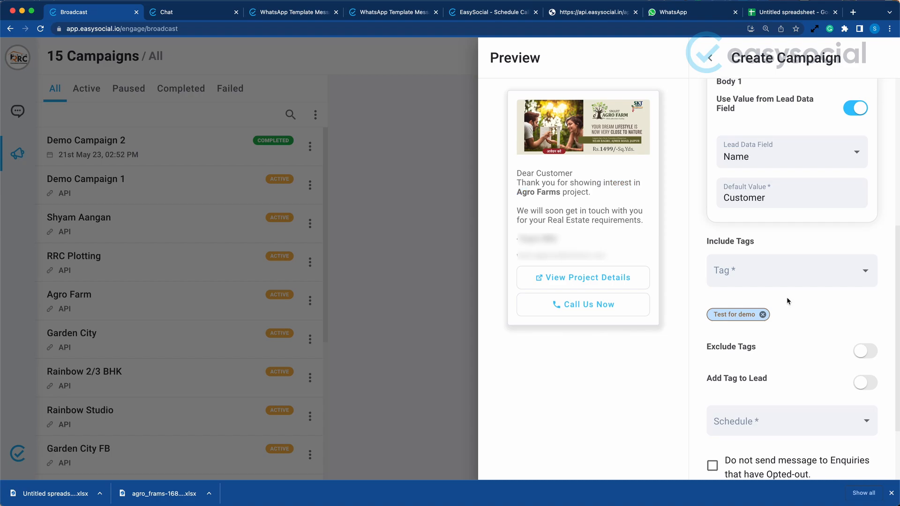
Add Facebook as a second included tag for the campaign
{"action": "left_click", "coordinate": [782, 271]}
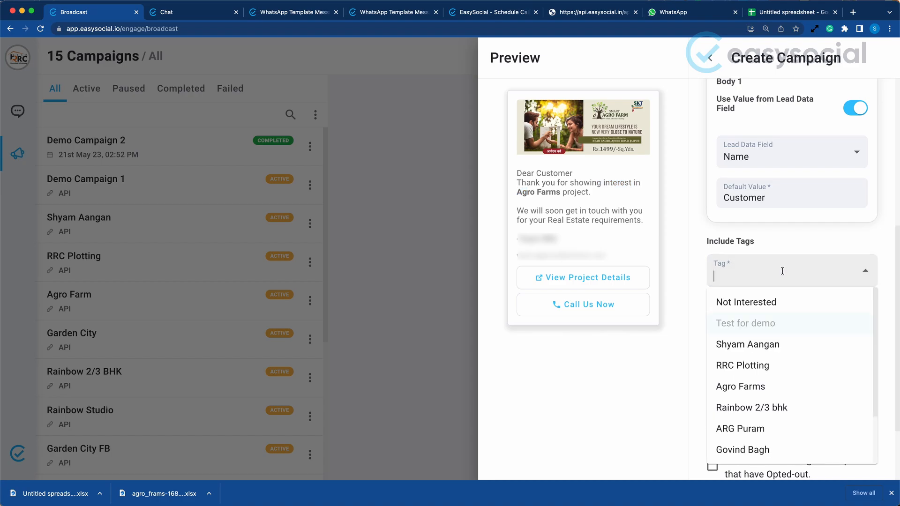
{"action": "type", "text": "face"}
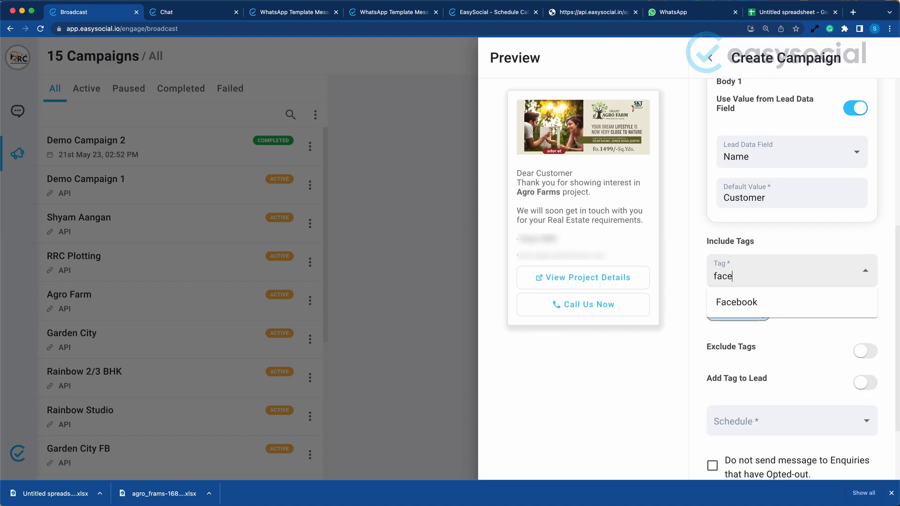
{"action": "left_click", "coordinate": [745, 307]}
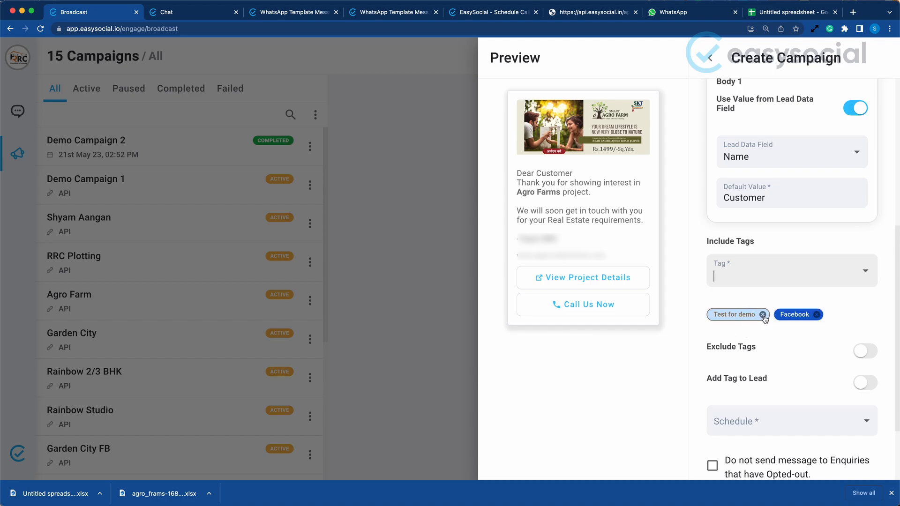
Enable Exclude Tags for the campaign and exclude enquiries tagged Not Interested
{"action": "scroll", "coordinate": [781, 334], "scroll_direction": "down", "scroll_amount": 2}
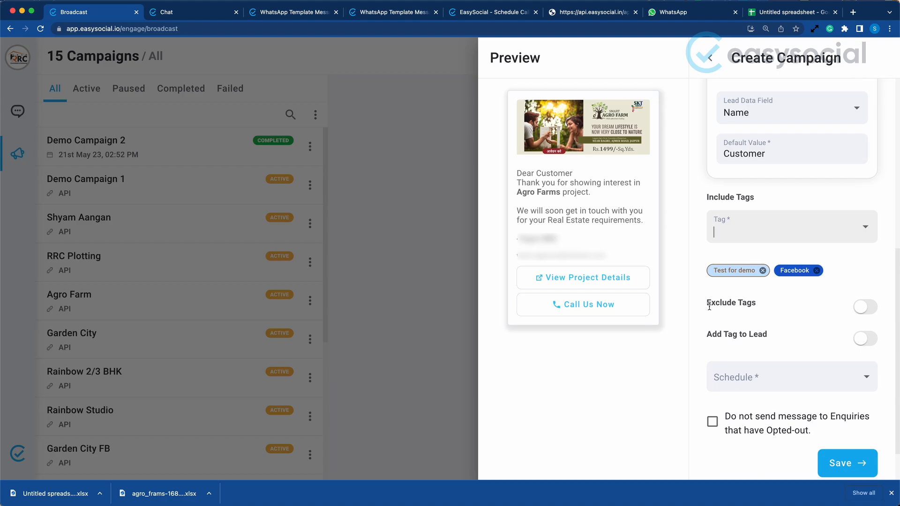
{"action": "left_click", "coordinate": [866, 308]}
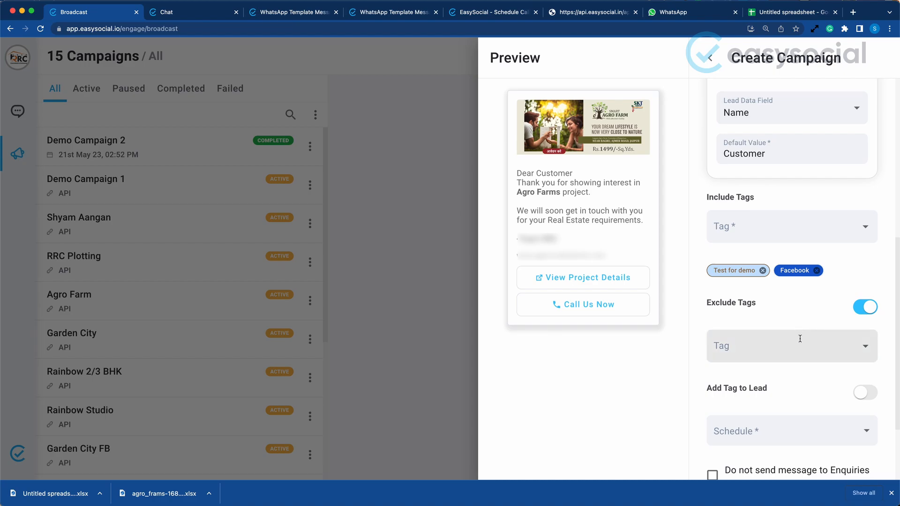
{"action": "left_click", "coordinate": [860, 346]}
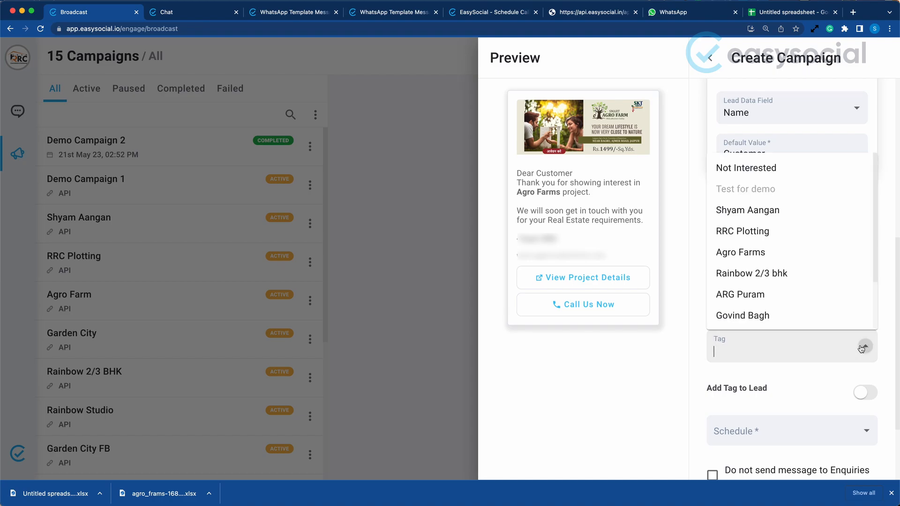
{"action": "left_click", "coordinate": [764, 168]}
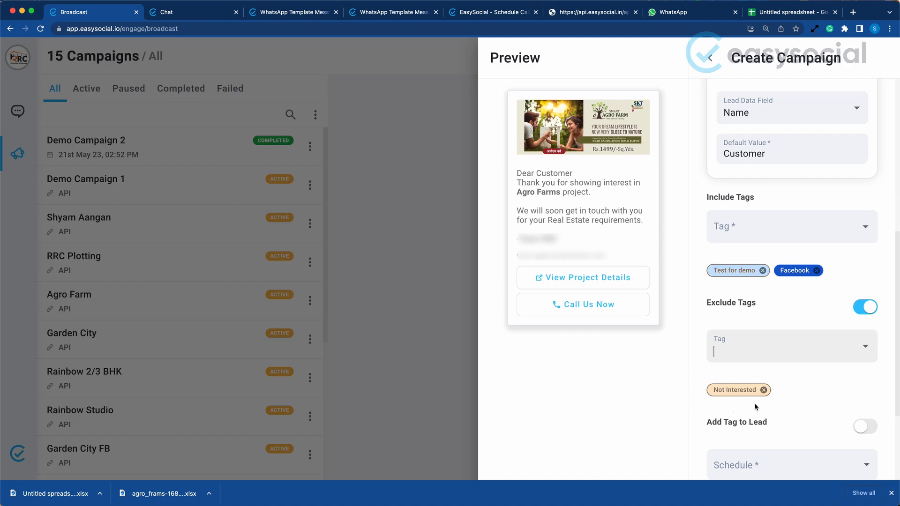
{"action": "scroll", "coordinate": [827, 389], "scroll_direction": "down", "scroll_amount": 1}
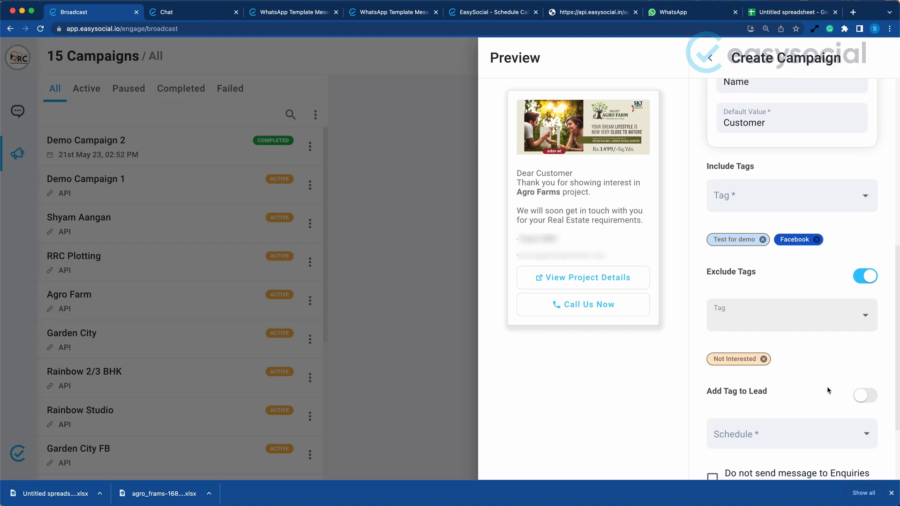
{"action": "scroll", "coordinate": [827, 386], "scroll_direction": "down", "scroll_amount": 3}
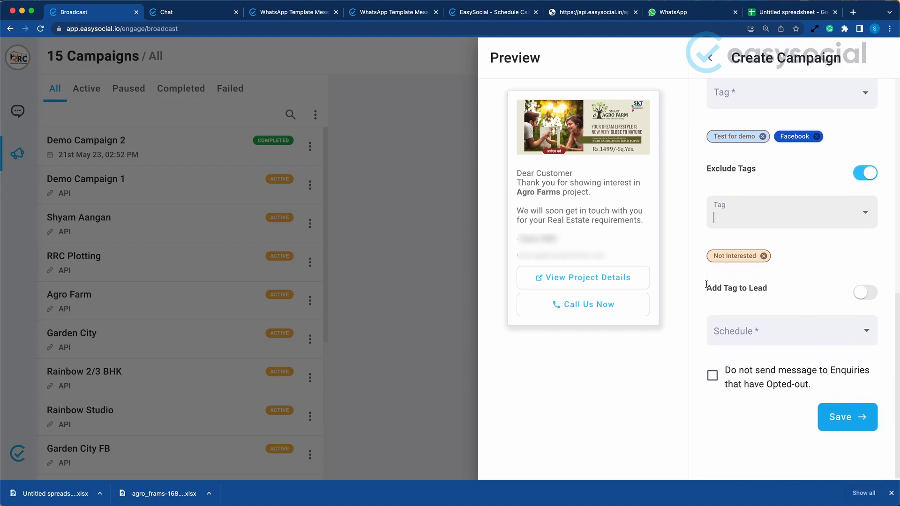
{"action": "left_click", "coordinate": [867, 295]}
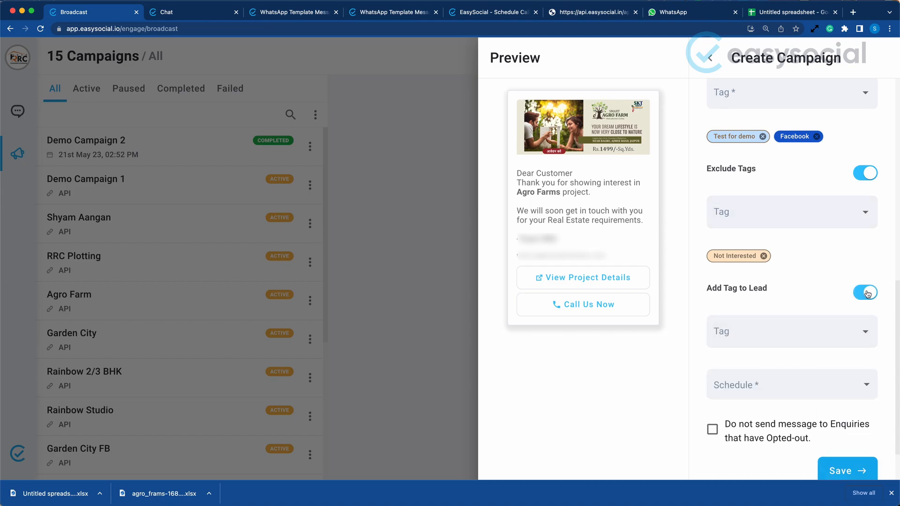
{"action": "left_click", "coordinate": [865, 333]}
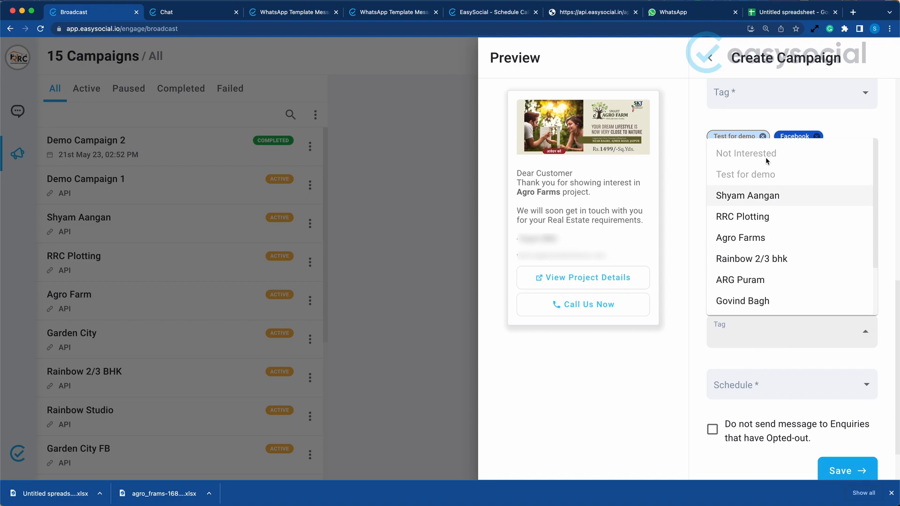
{"action": "scroll", "coordinate": [784, 301], "scroll_direction": "down", "scroll_amount": 3}
{"action": "scroll", "coordinate": [784, 301], "scroll_direction": "up", "scroll_amount": 3}
{"action": "left_click", "coordinate": [889, 324]}
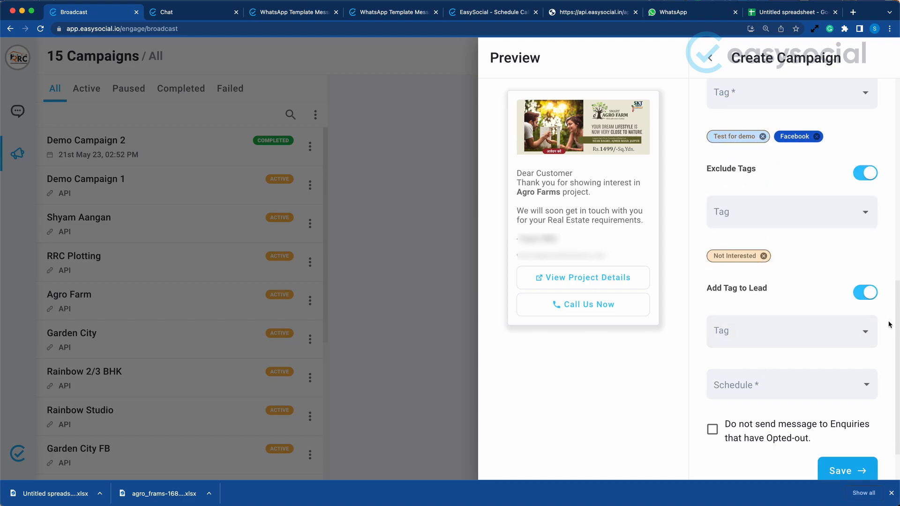
{"action": "left_click", "coordinate": [865, 295]}
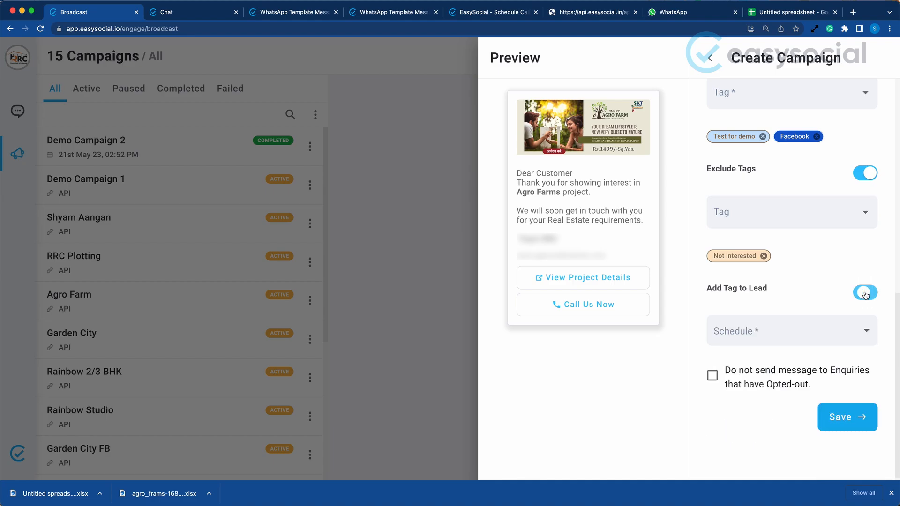
Save the campaign with its schedule set to Schedule Now and the Facebook tag removed from the included tags
{"action": "left_click", "coordinate": [838, 331]}
{"action": "left_click", "coordinate": [787, 383]}
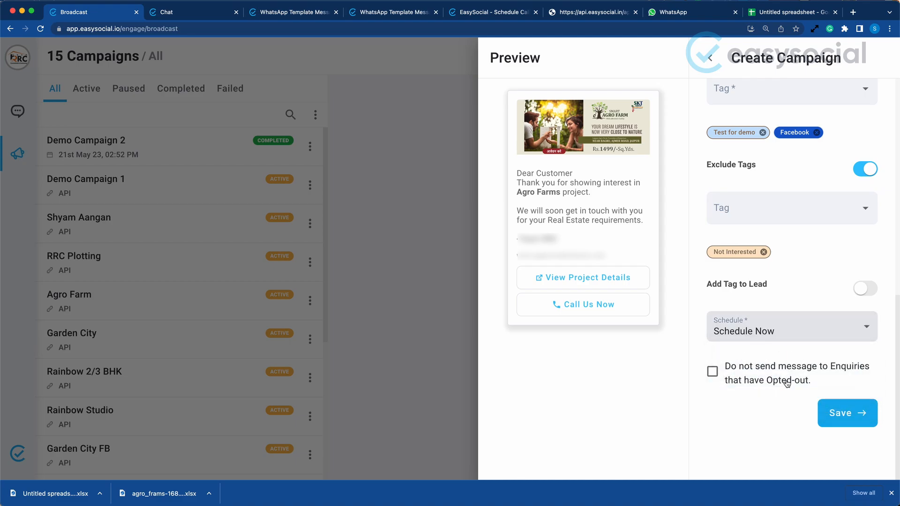
{"action": "left_click", "coordinate": [818, 133]}
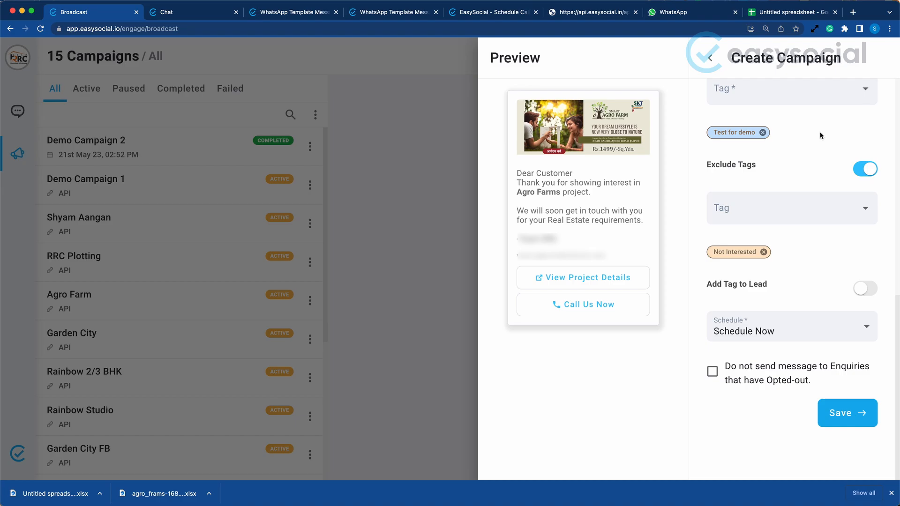
{"action": "left_click", "coordinate": [841, 417]}
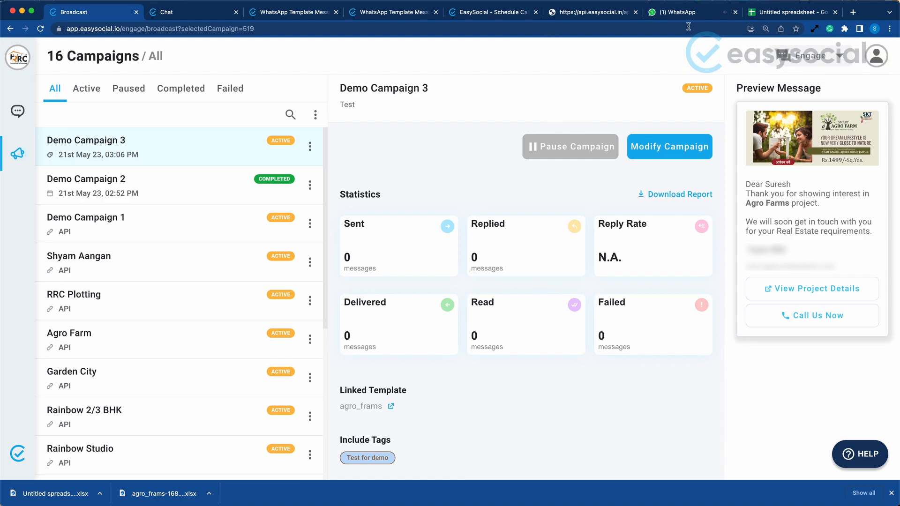
Check the newest campaign message in WhatsApp Web and compare its greeting name with the contact's name in EasySocial Chat
{"action": "left_click", "coordinate": [678, 11]}
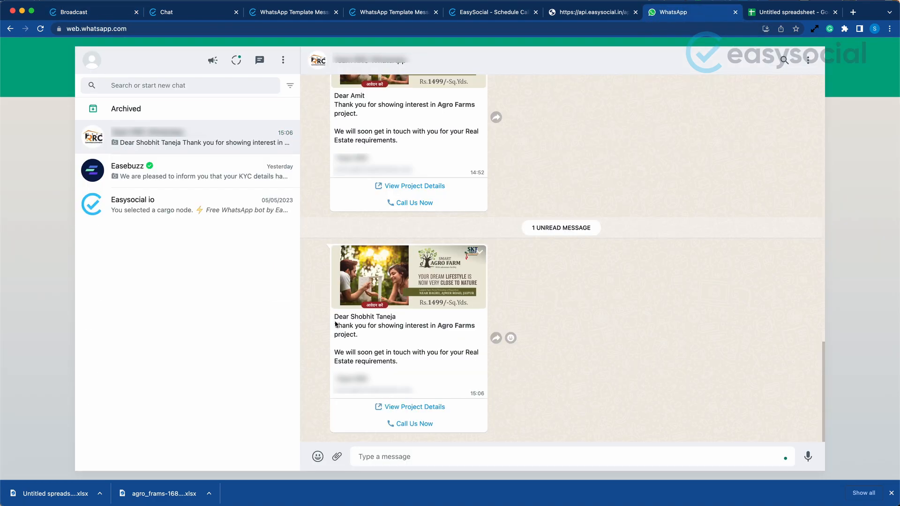
{"action": "left_click_drag", "start_coordinate": [334, 318], "coordinate": [399, 322]}
{"action": "left_click", "coordinate": [373, 322]}
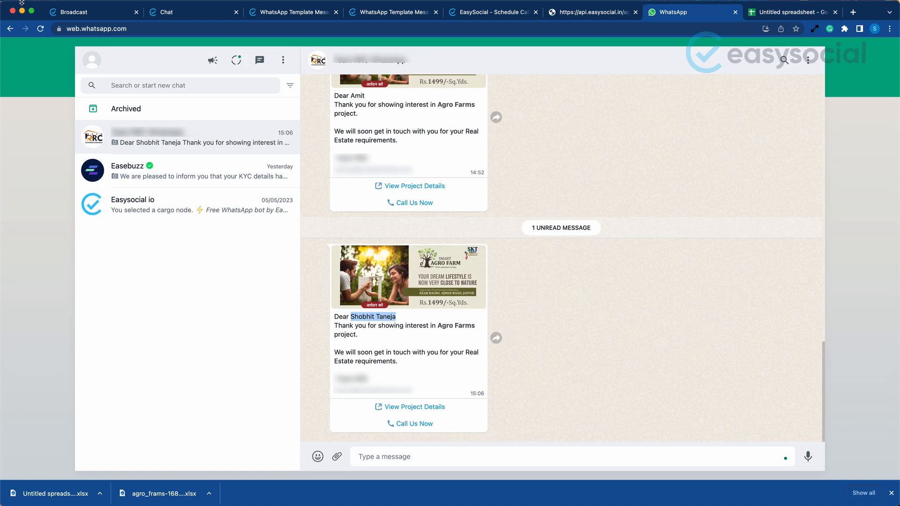
{"action": "key", "text": "super+2"}
{"action": "left_click_drag", "start_coordinate": [676, 302], "coordinate": [736, 304]}
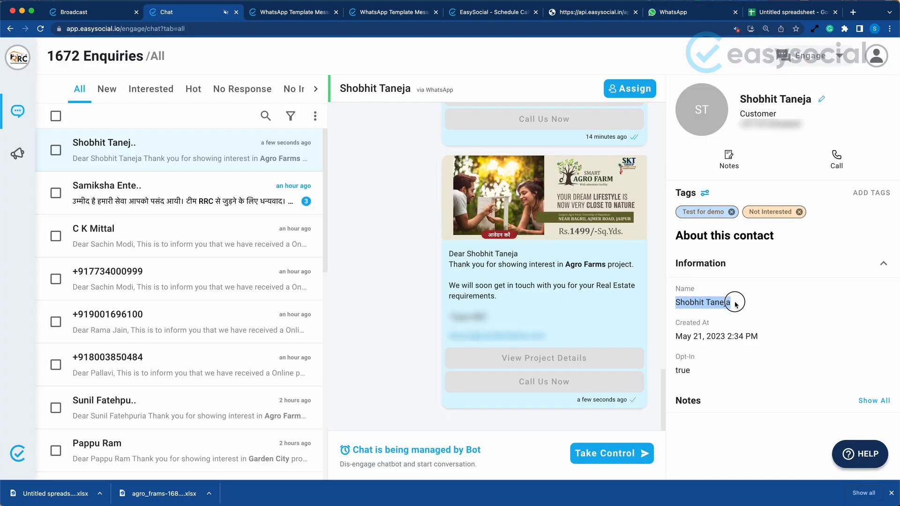
Return to the Broadcast list and view the statistics of Demo Campaign 2 and Demo Campaign 3
{"action": "left_click", "coordinate": [109, 12]}
{"action": "left_click", "coordinate": [129, 196]}
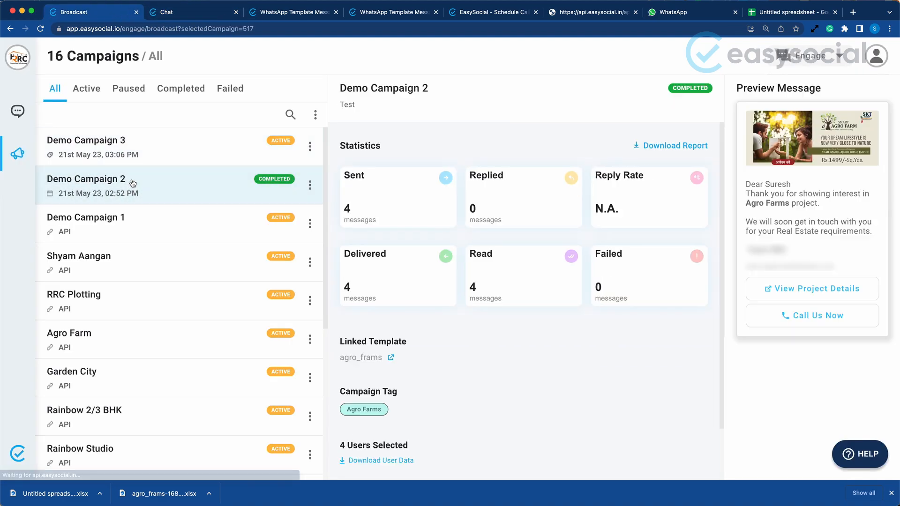
{"action": "left_click", "coordinate": [144, 150]}
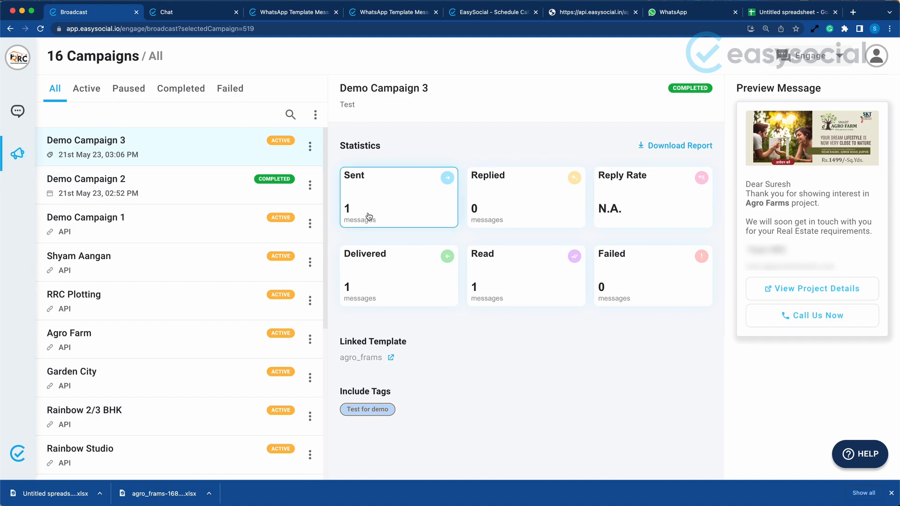